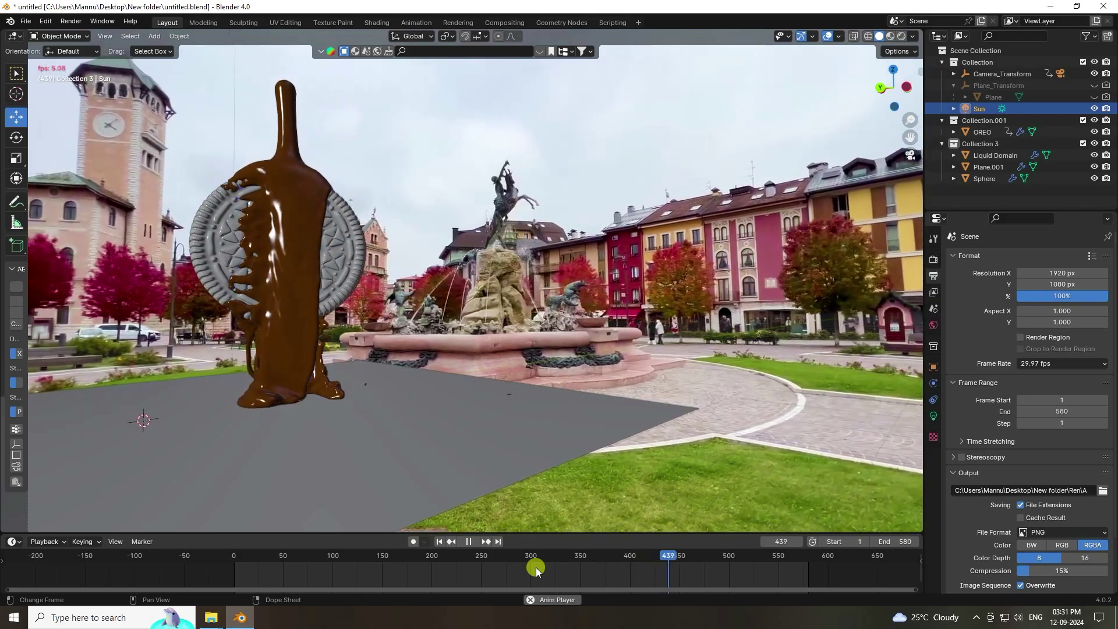
Review the chocolate-over-Oreo animation from the start to frame 397, then bring up After Effects.
click(469, 541)
click(439, 540)
drag(351, 542, 628, 567)
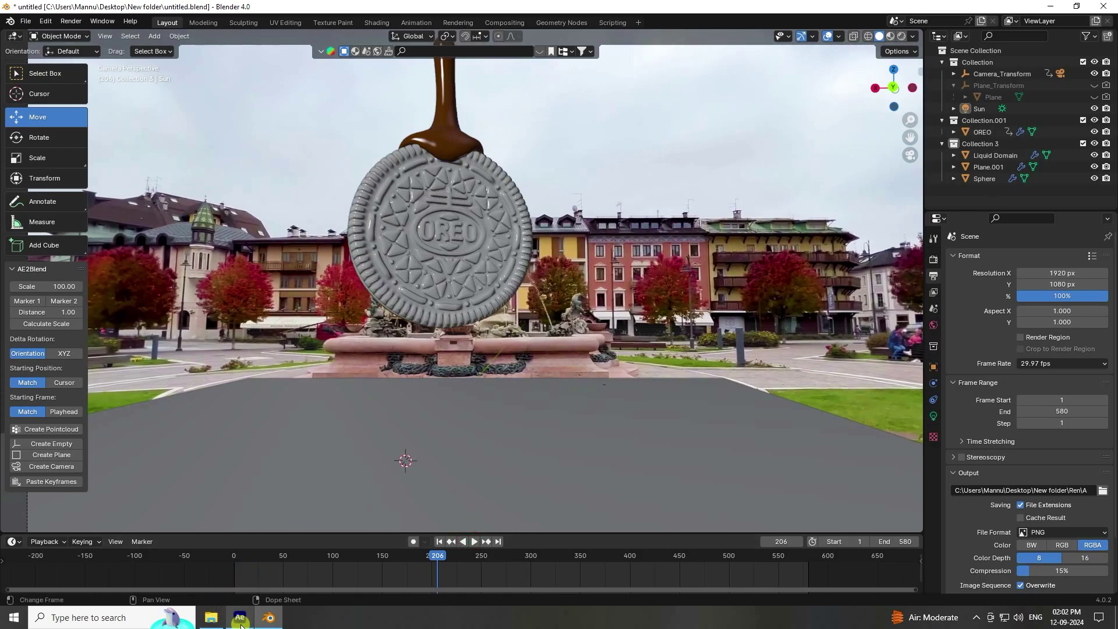
click(240, 619)
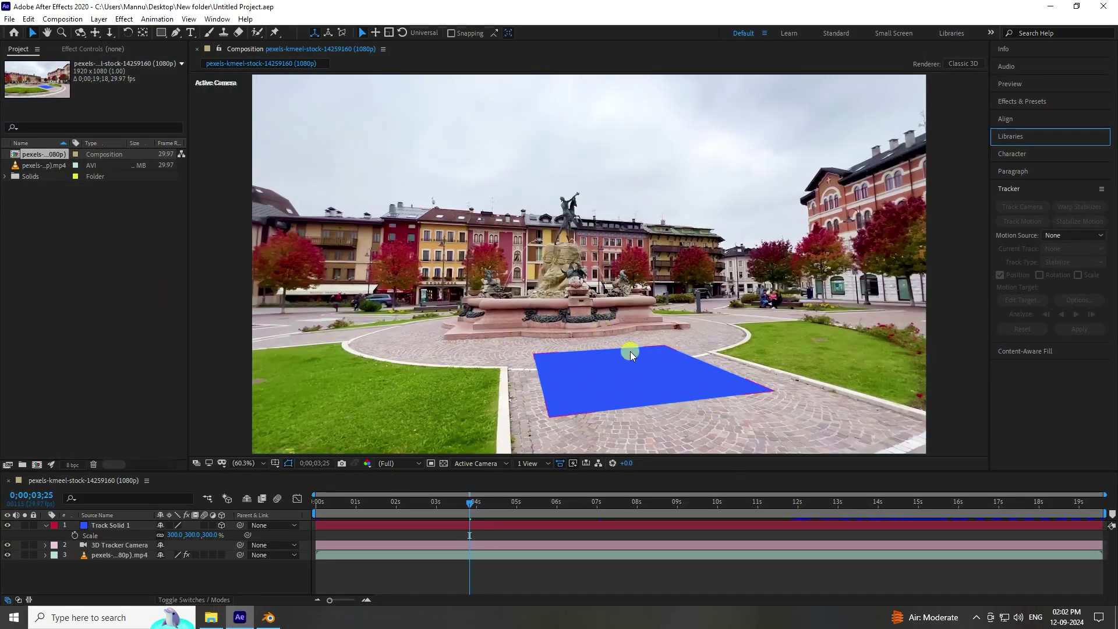
Play the tracked composition preview, then start a new General Blender scene without saving.
click(1012, 83)
click(1050, 100)
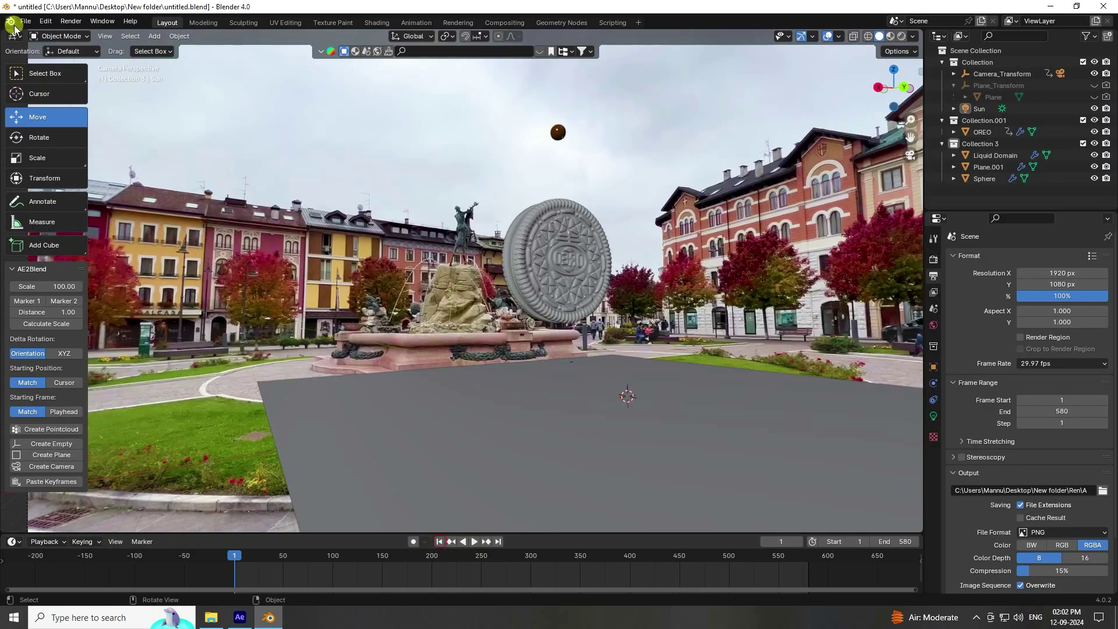
click(26, 21)
mouse_move(58, 34)
click(192, 35)
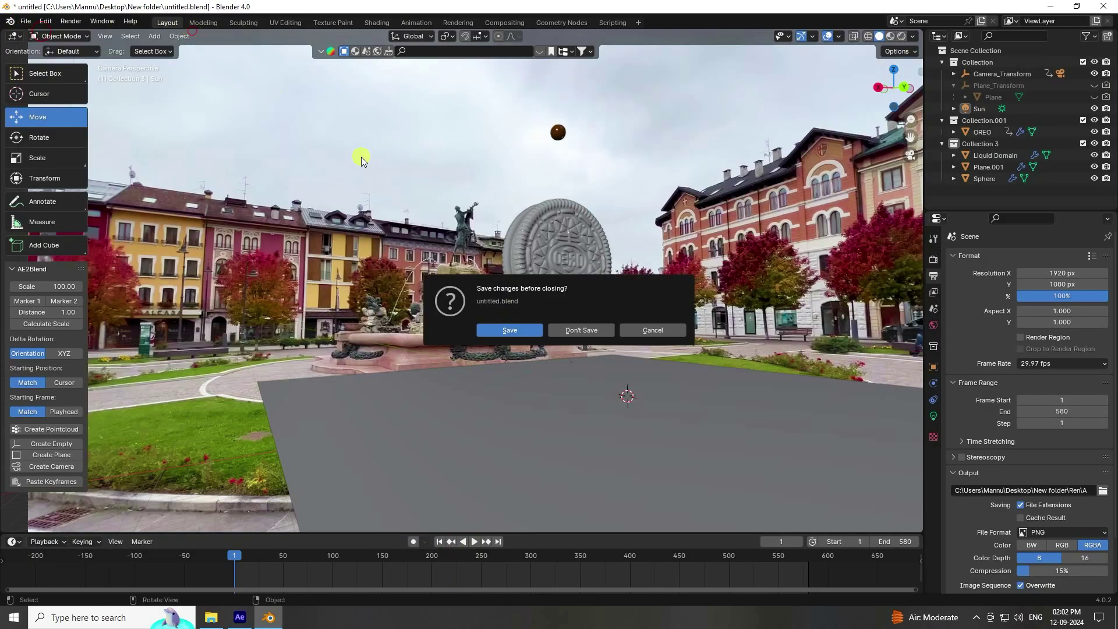
click(593, 330)
Delete the default camera, cube and light, and return to After Effects.
drag(704, 189, 56, 398)
key(Delete)
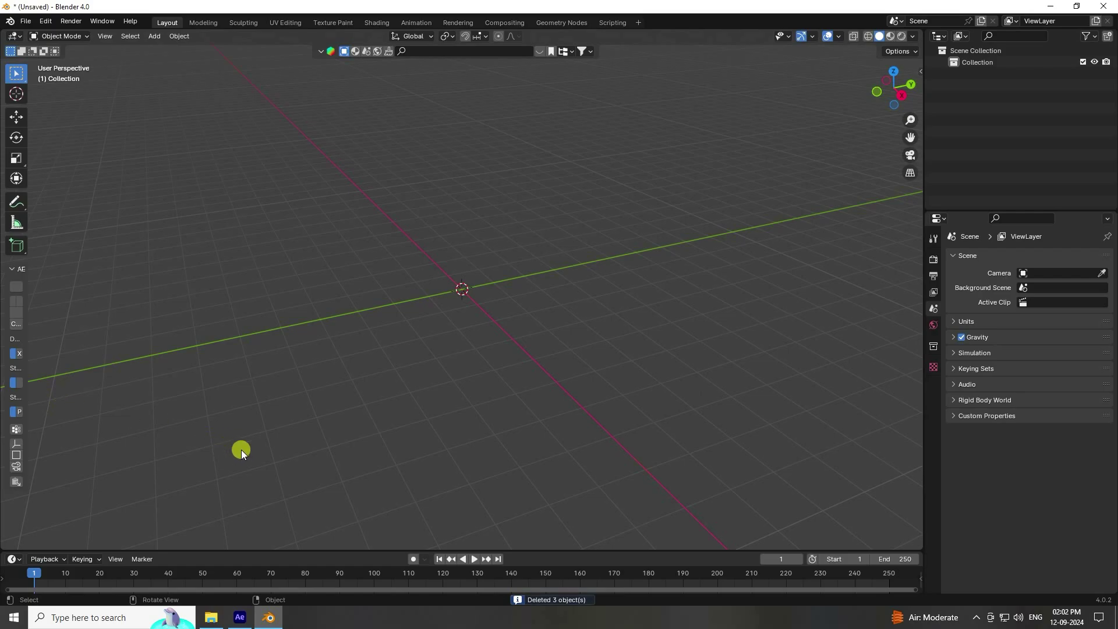
click(211, 617)
click(240, 617)
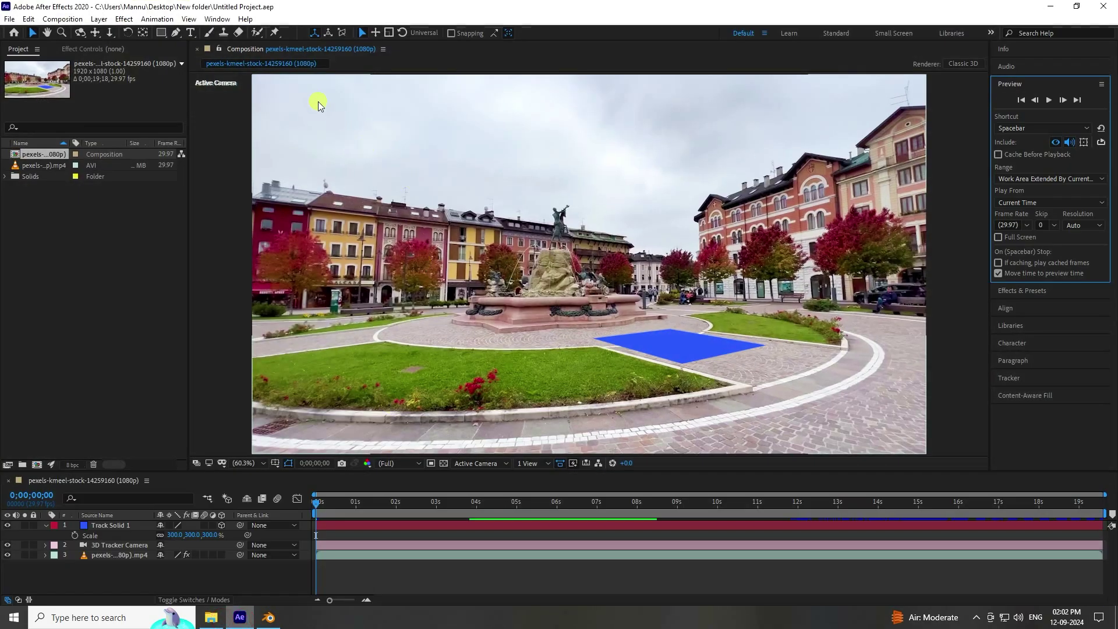
Start a new, empty After Effects project.
click(10, 19)
mouse_move(23, 26)
click(244, 29)
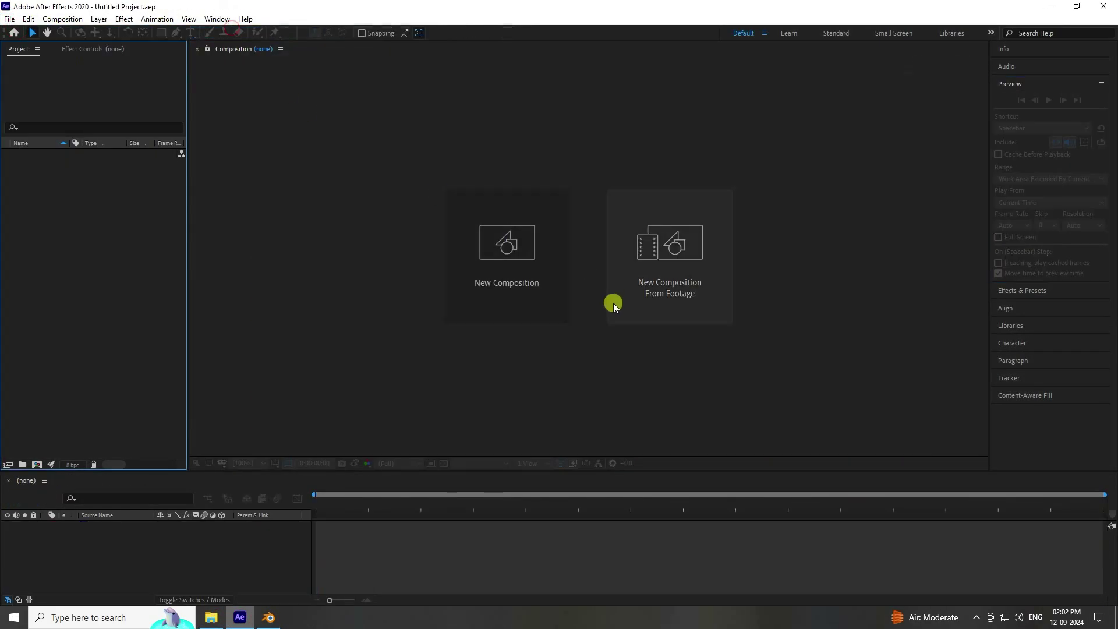
click(653, 291)
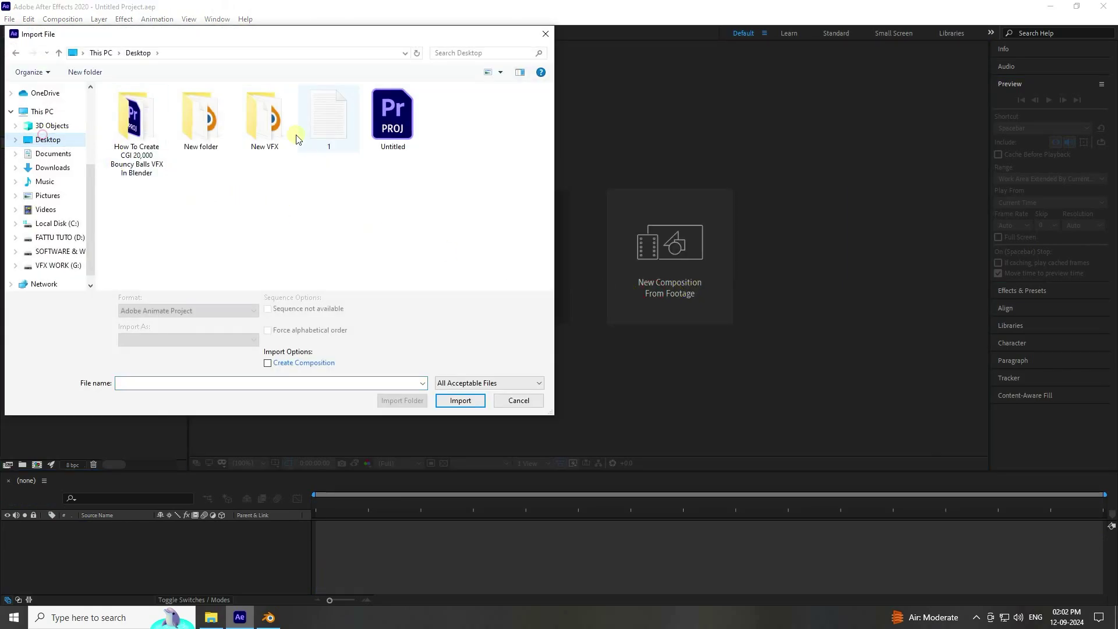
double_click(266, 126)
click(196, 220)
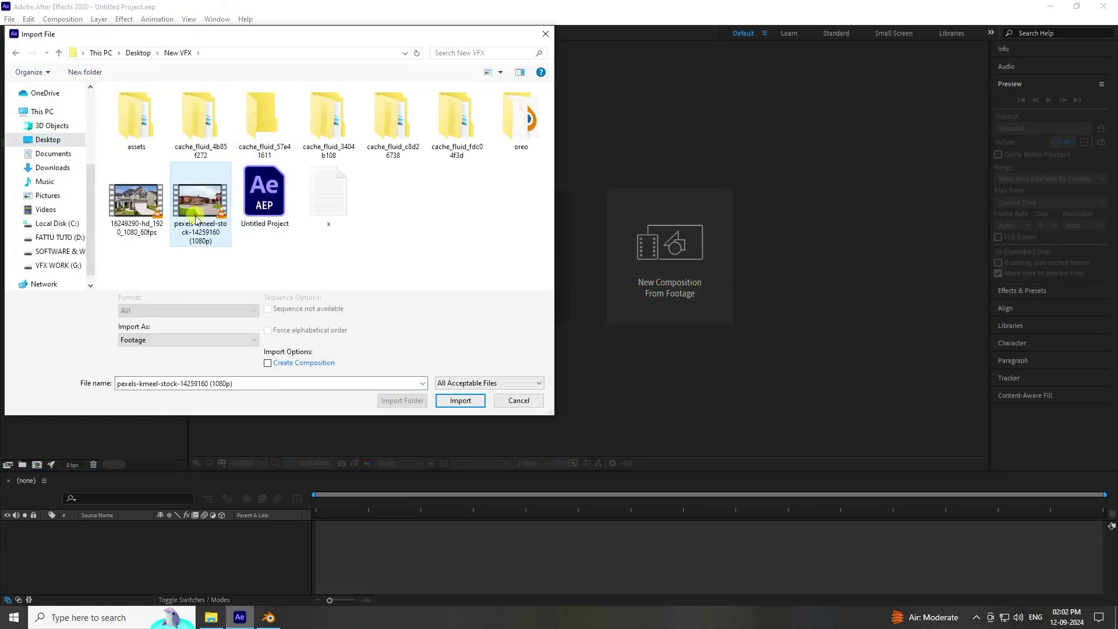
click(448, 410)
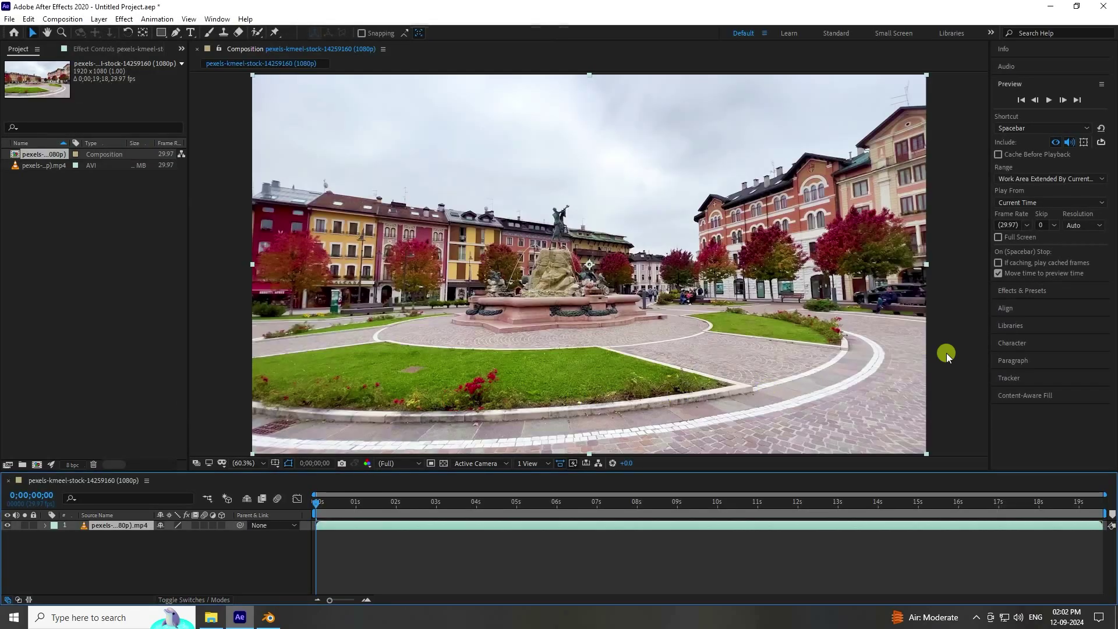
Run 3D camera tracking on the street footage.
click(1004, 378)
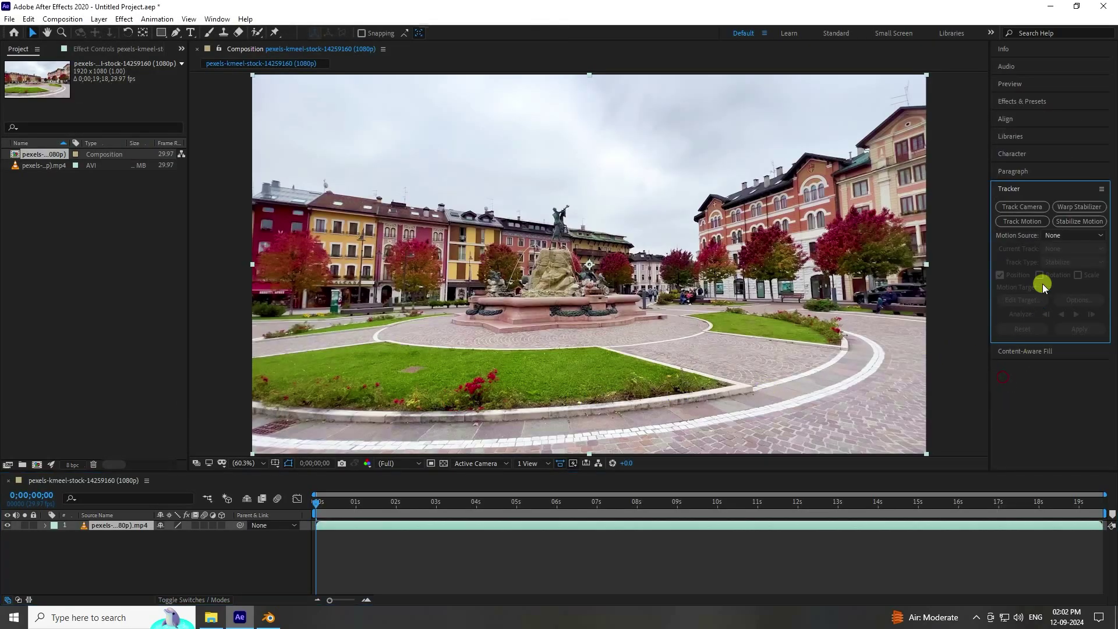
click(1018, 208)
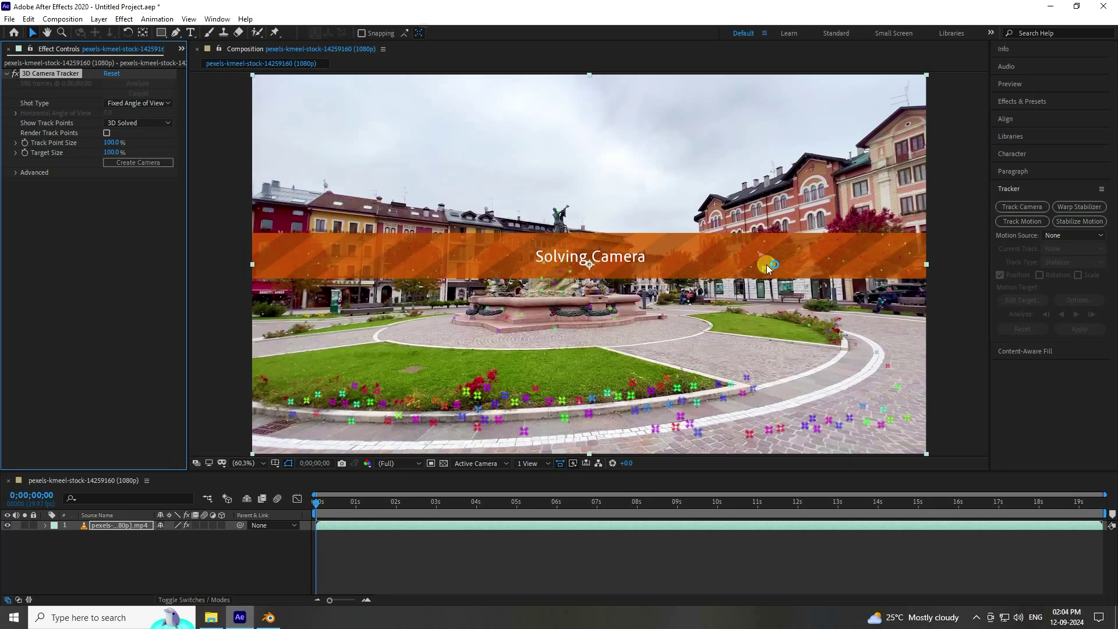
click(524, 542)
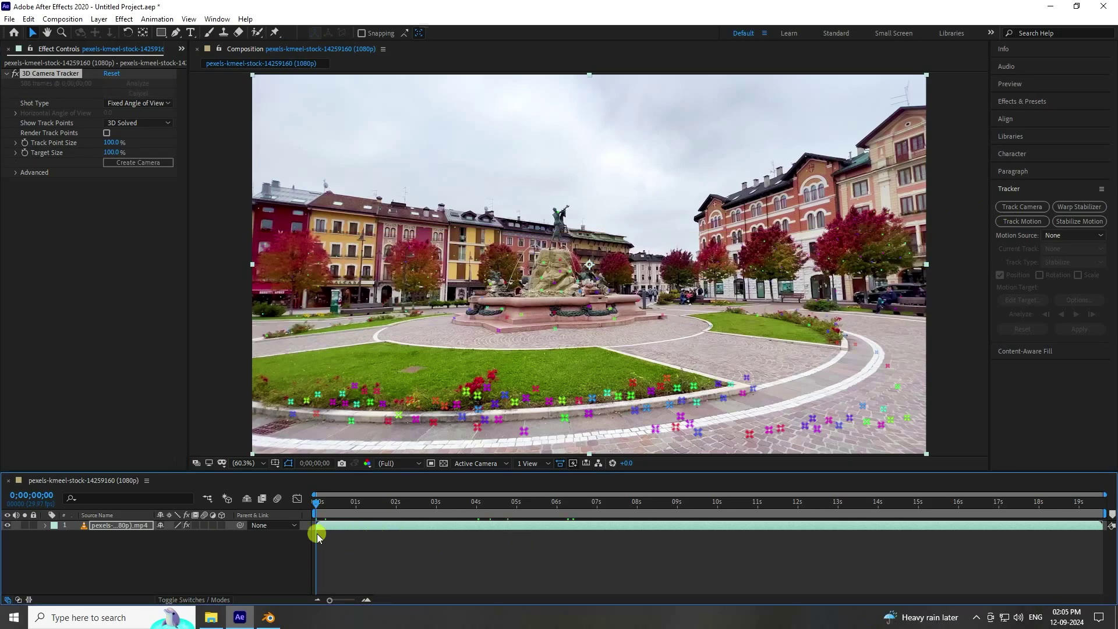
At 0;00;04;18, set the ground plane and origin on the paving, then create a solid and camera.
drag(316, 506, 501, 517)
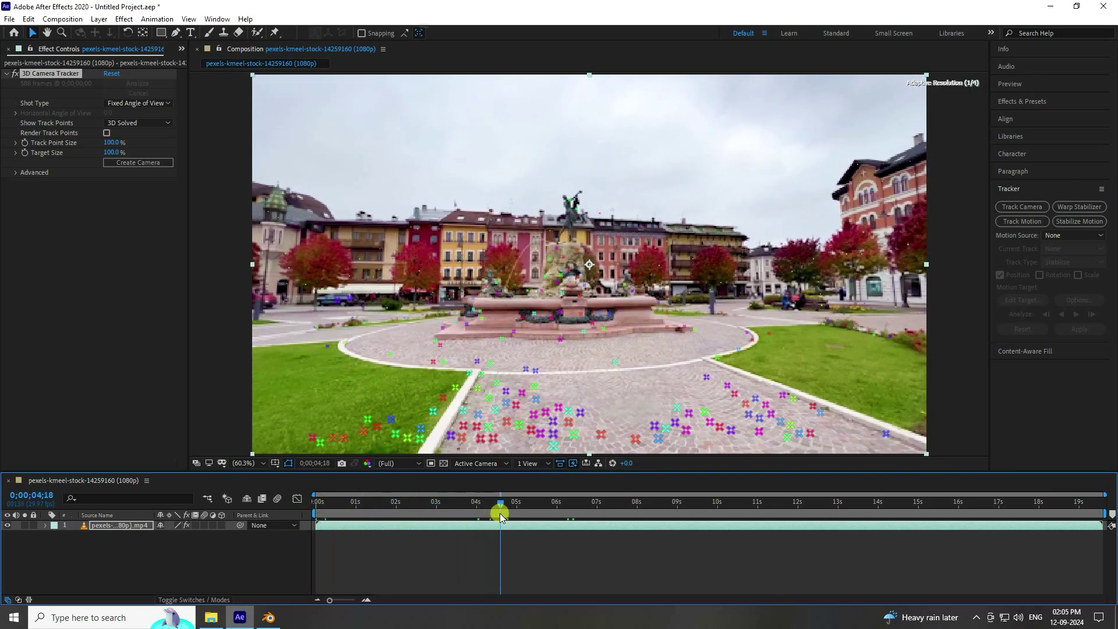
click(589, 387)
right_click(593, 389)
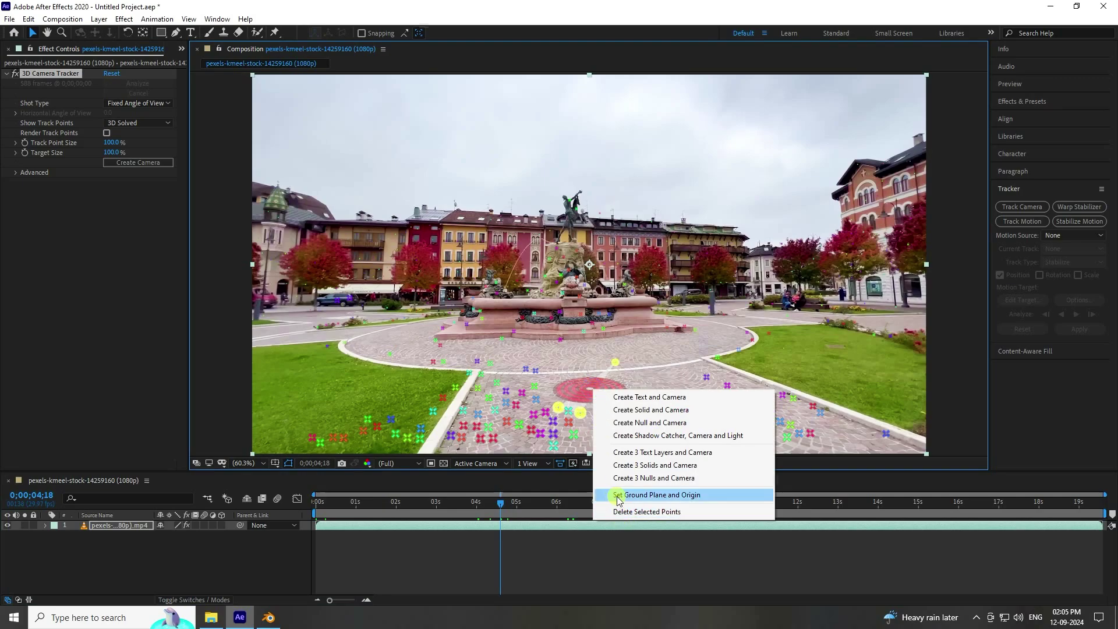
click(662, 494)
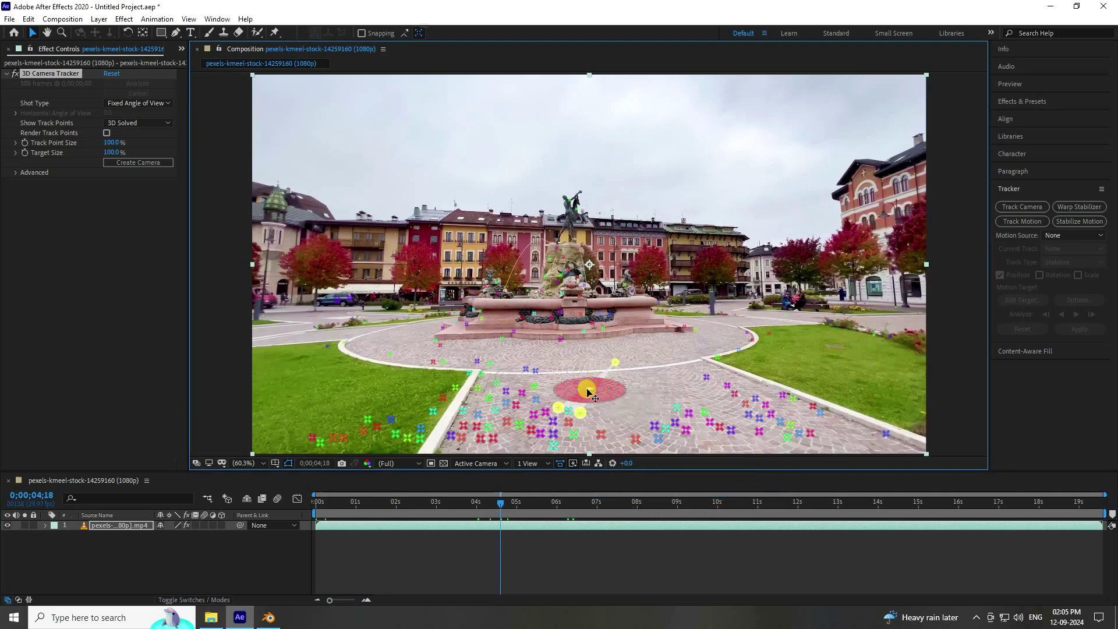
right_click(588, 390)
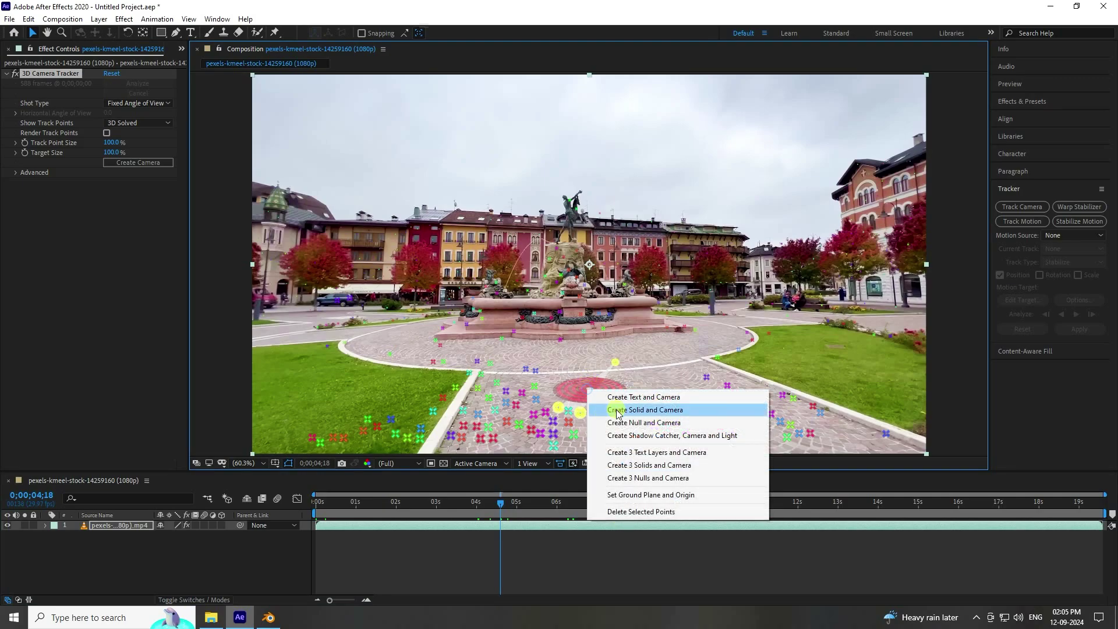
click(647, 411)
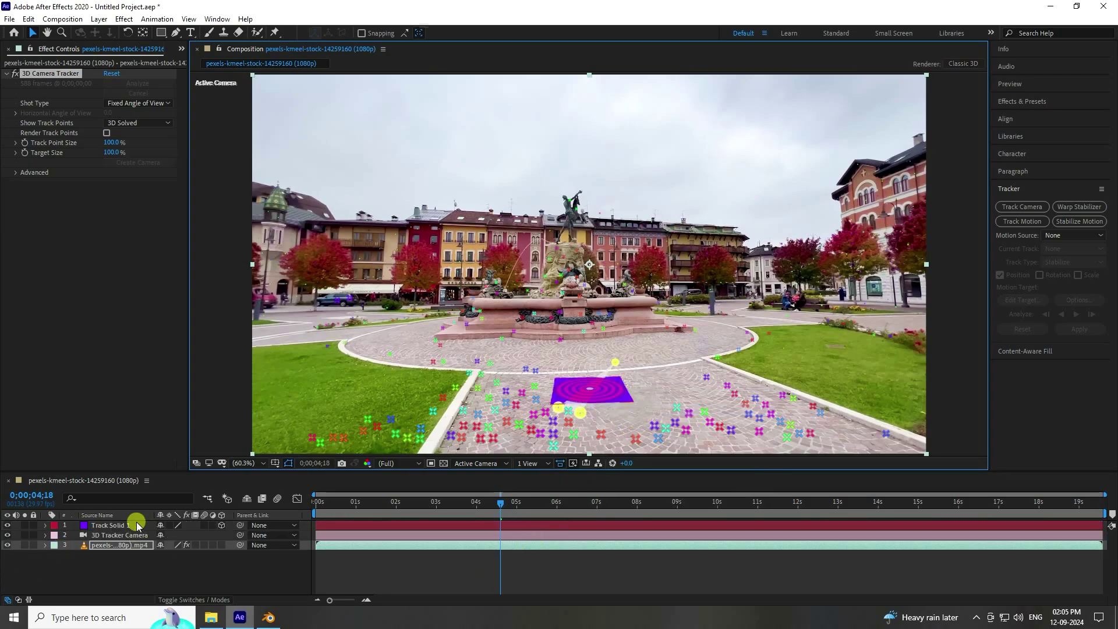
Set Track Solid 1's scale to 250%.
click(138, 525)
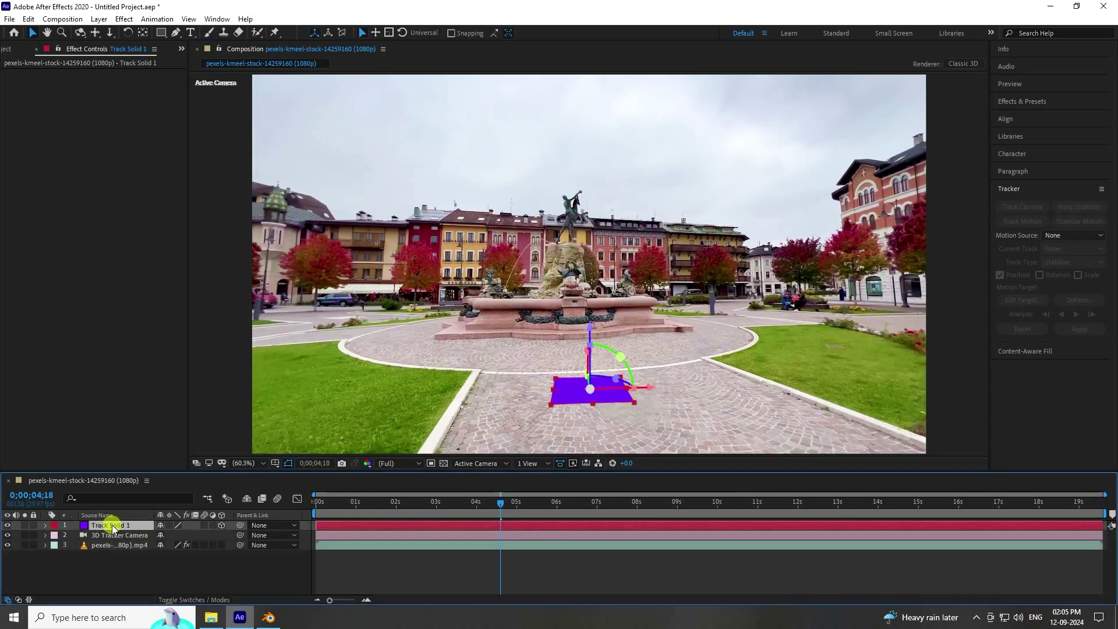
key(s)
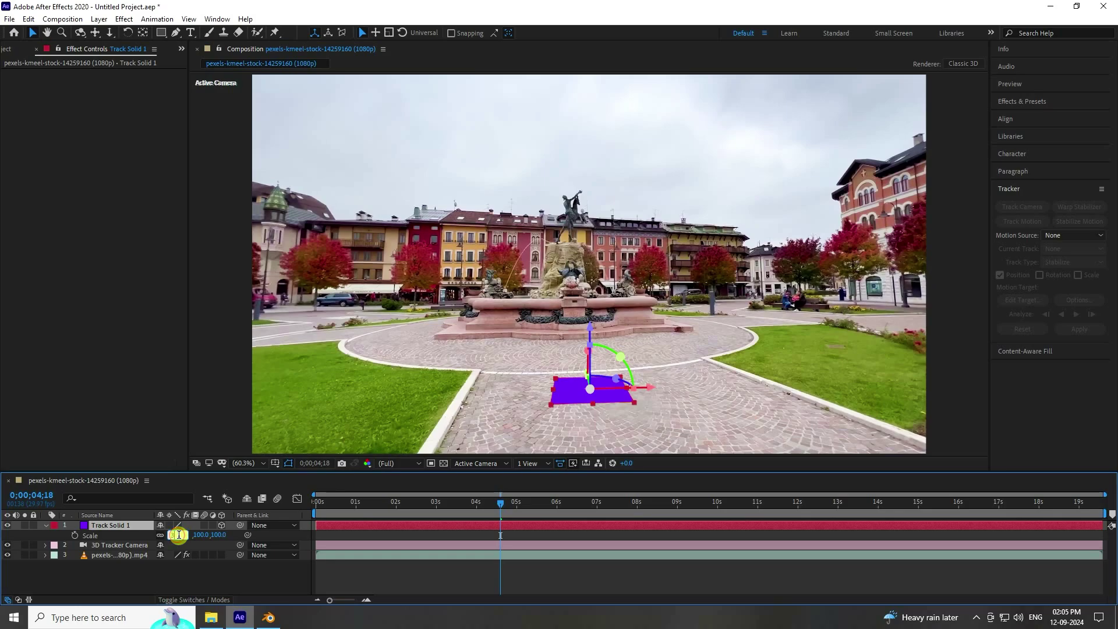
click(176, 535)
text(300)
key(Return)
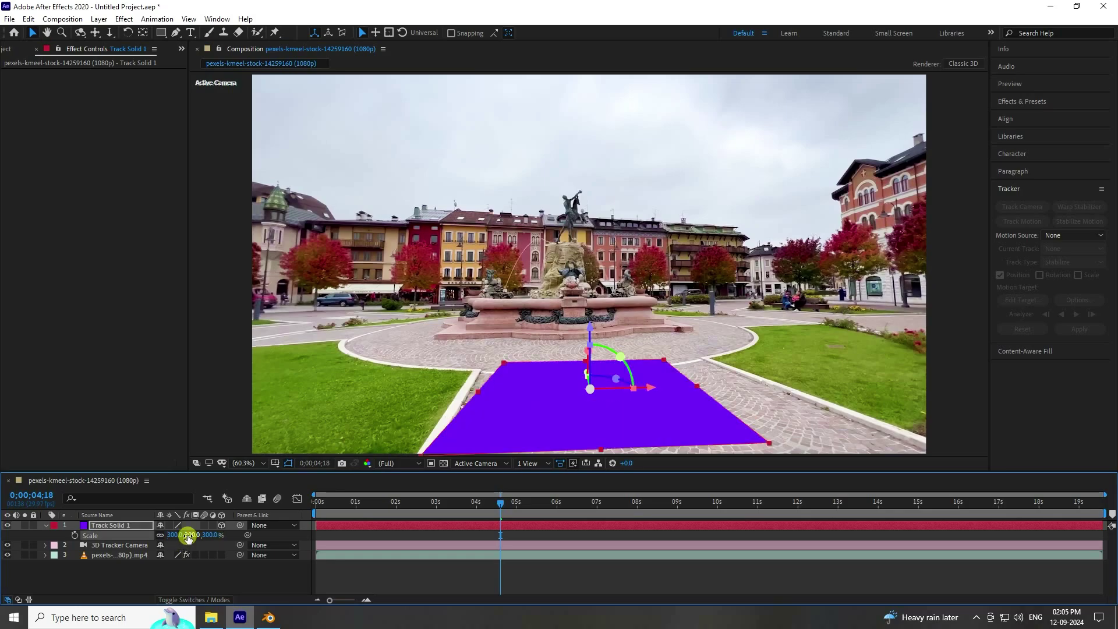
key(Return)
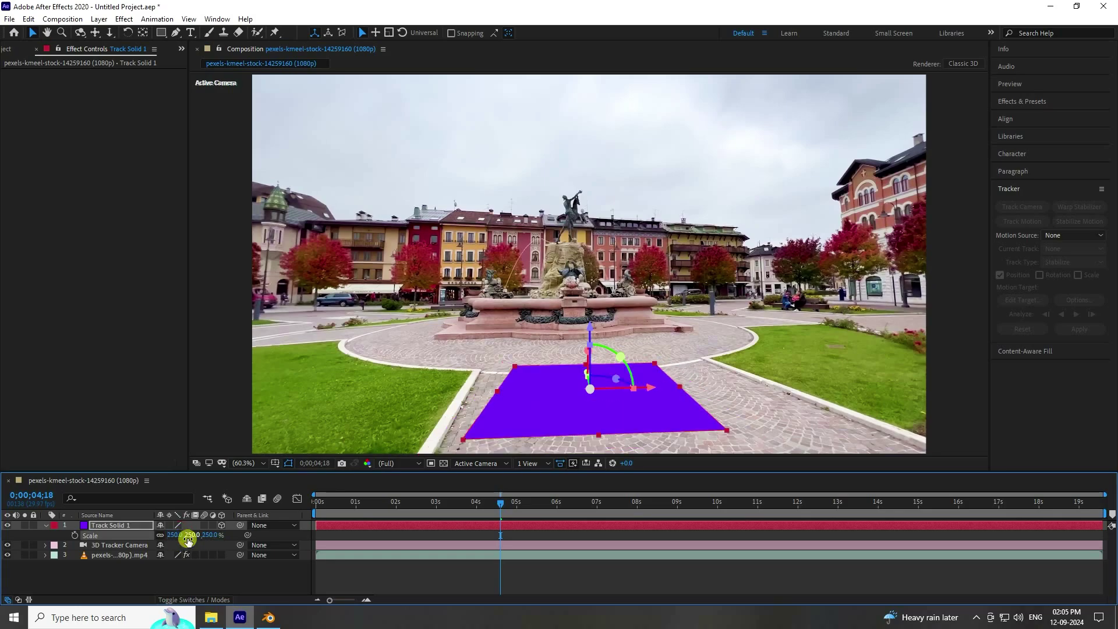
Preview the composition from the first frame, then stop and rewind to the start.
click(1008, 88)
click(1021, 101)
click(1048, 100)
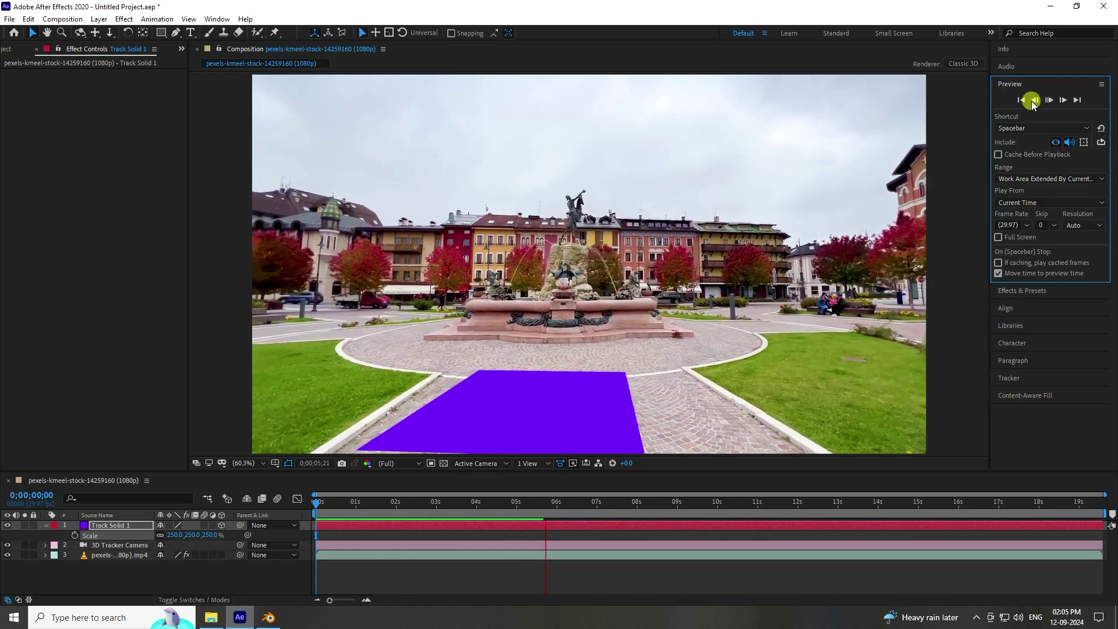
click(1047, 100)
click(1021, 101)
Reveal Blender's AE2Blend panel and expand Track Solid 1's Transform properties in After Effects.
key(alt+Tab)
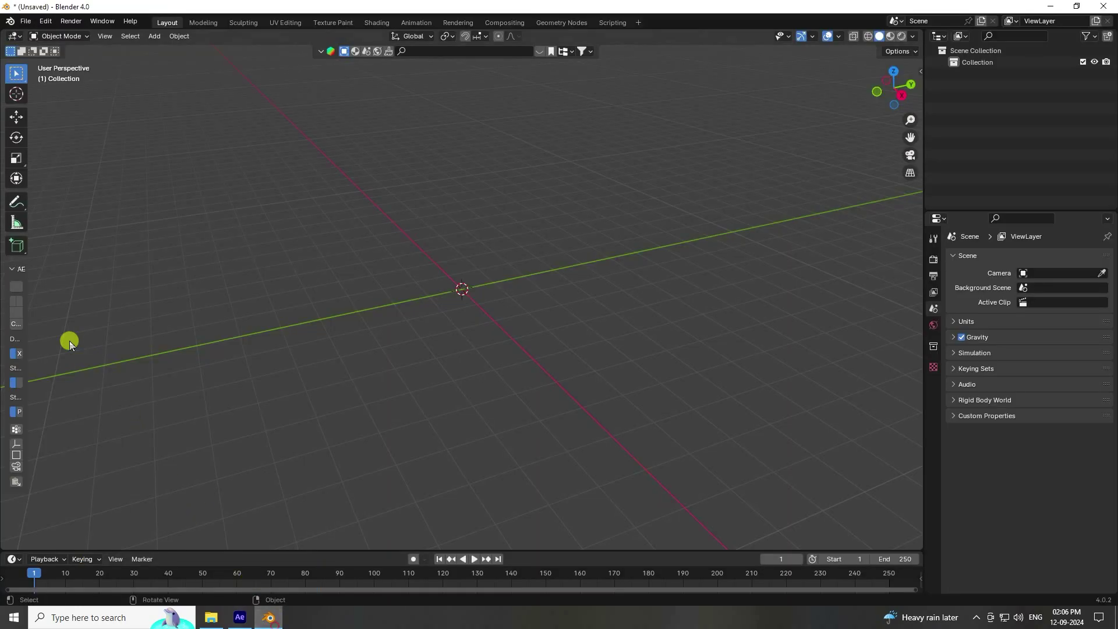
drag(29, 324, 95, 319)
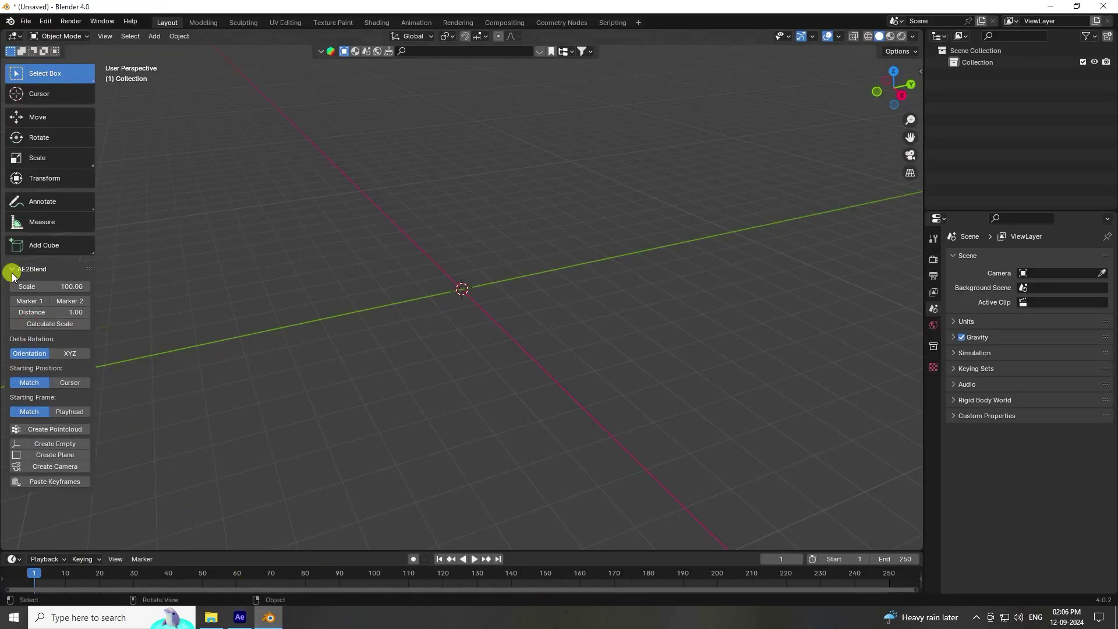
click(244, 619)
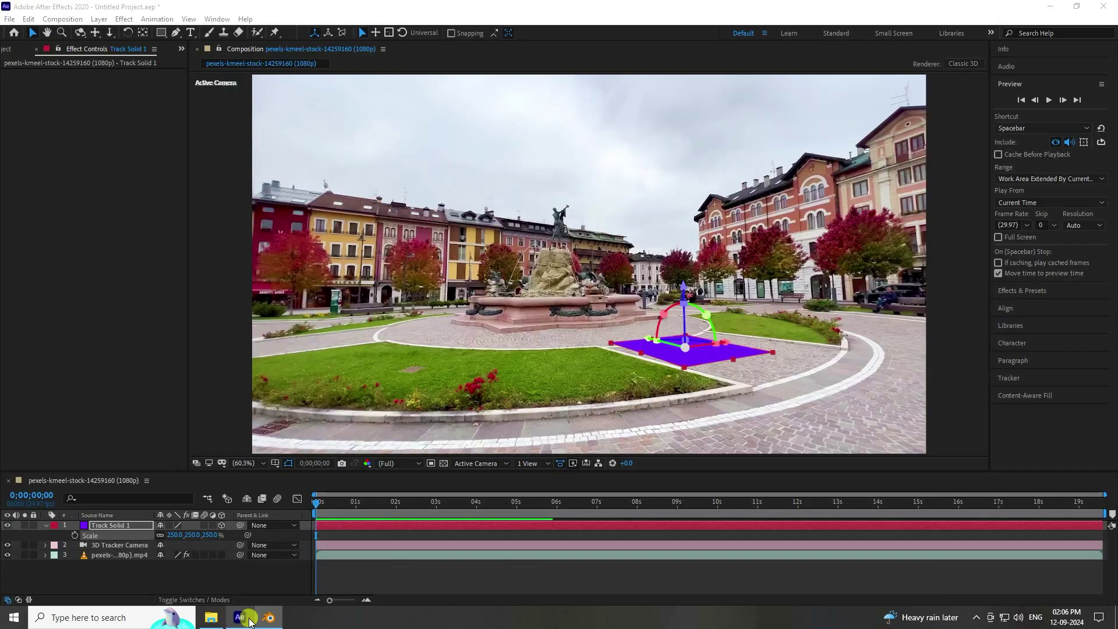
click(46, 526)
click(46, 525)
click(56, 535)
Expand the 3D Tracker Camera layer's Transform properties in After Effects.
click(270, 618)
click(239, 617)
click(46, 525)
click(46, 535)
click(56, 546)
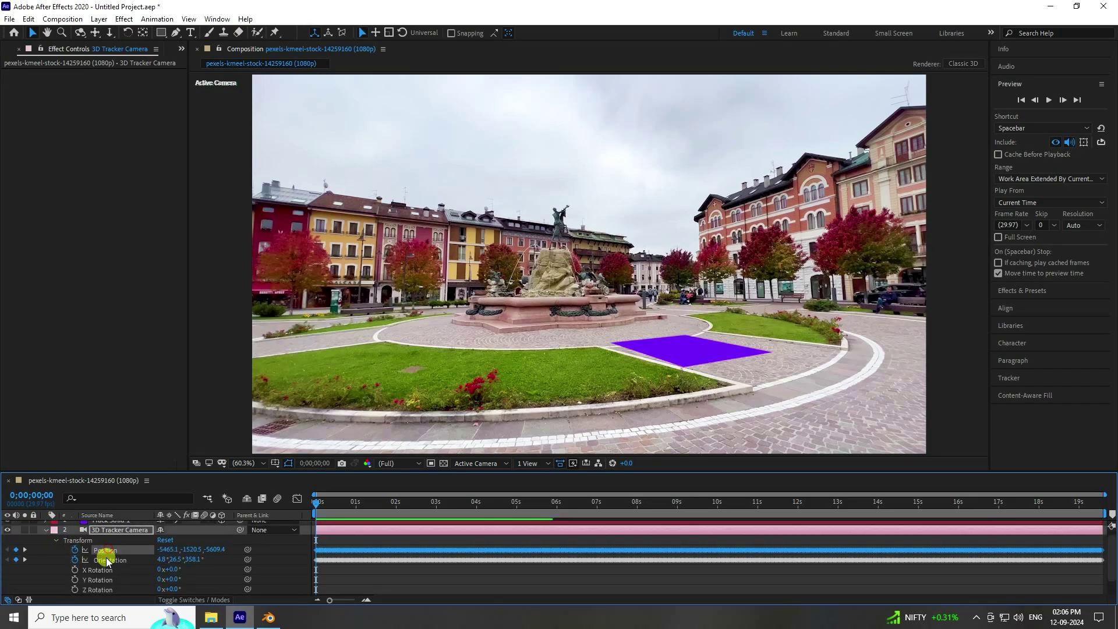
Look through the imported tracked camera in Blender and adjust its keyframes.
click(268, 617)
key(KP_0)
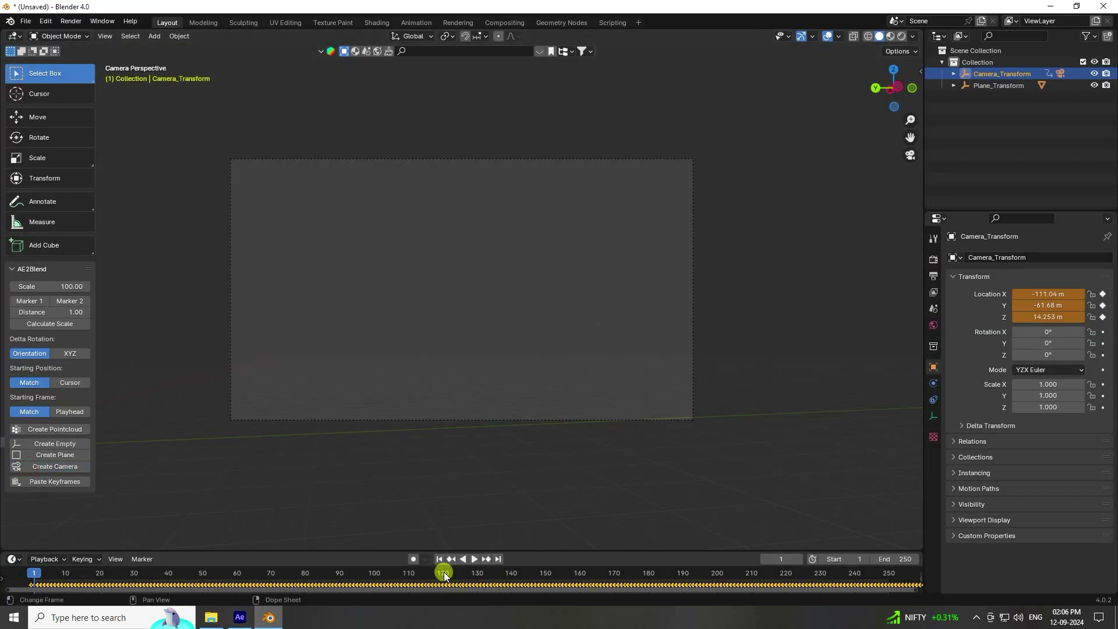
click(444, 570)
scroll(142, 592, up, 8)
key(g)
Check the tracker camera's settings in After Effects, then set Blender's camera focal length to 15.7 mm.
click(239, 617)
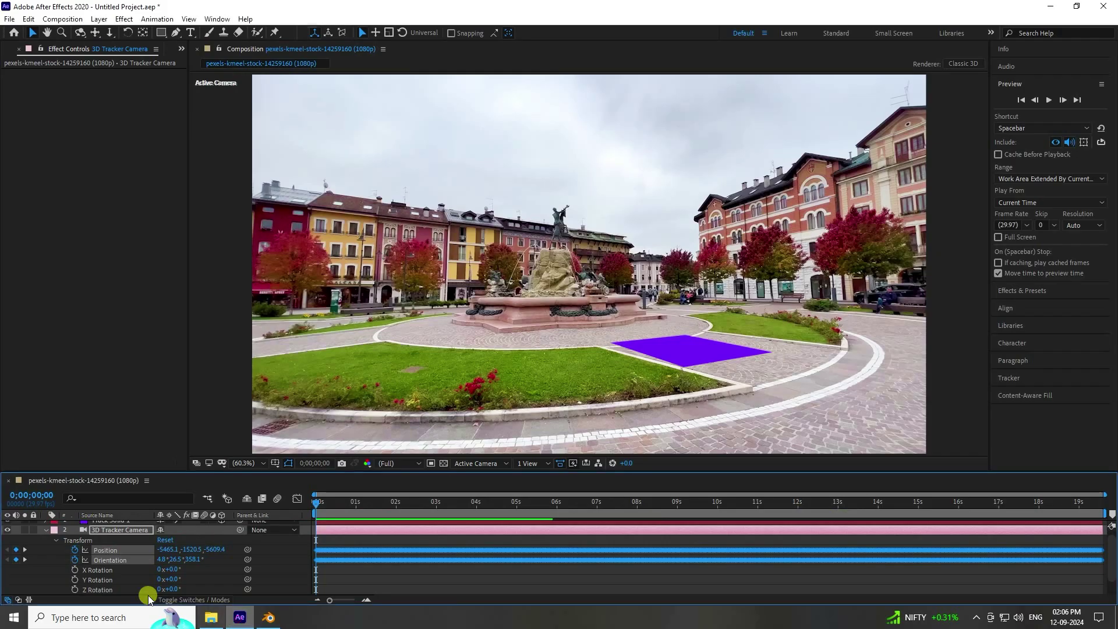
double_click(106, 531)
key(Escape)
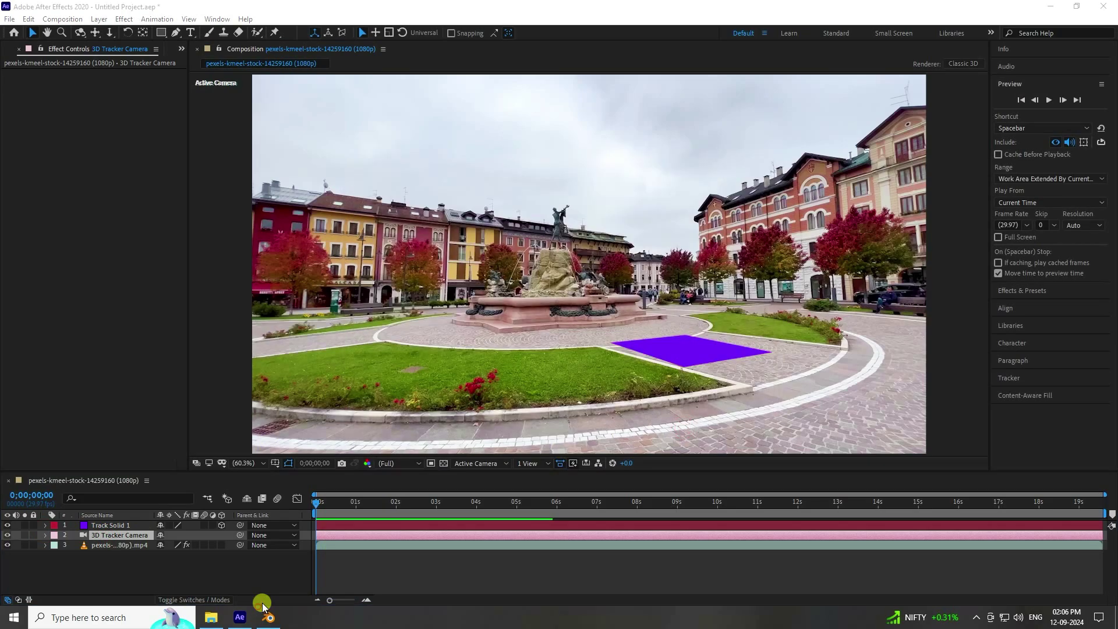
click(269, 617)
click(934, 416)
click(980, 313)
text(15.7)
key(Return)
Play the Blender camera animation and compare it with the footage scrubbed to about ten seconds.
scroll(516, 385, up, 2)
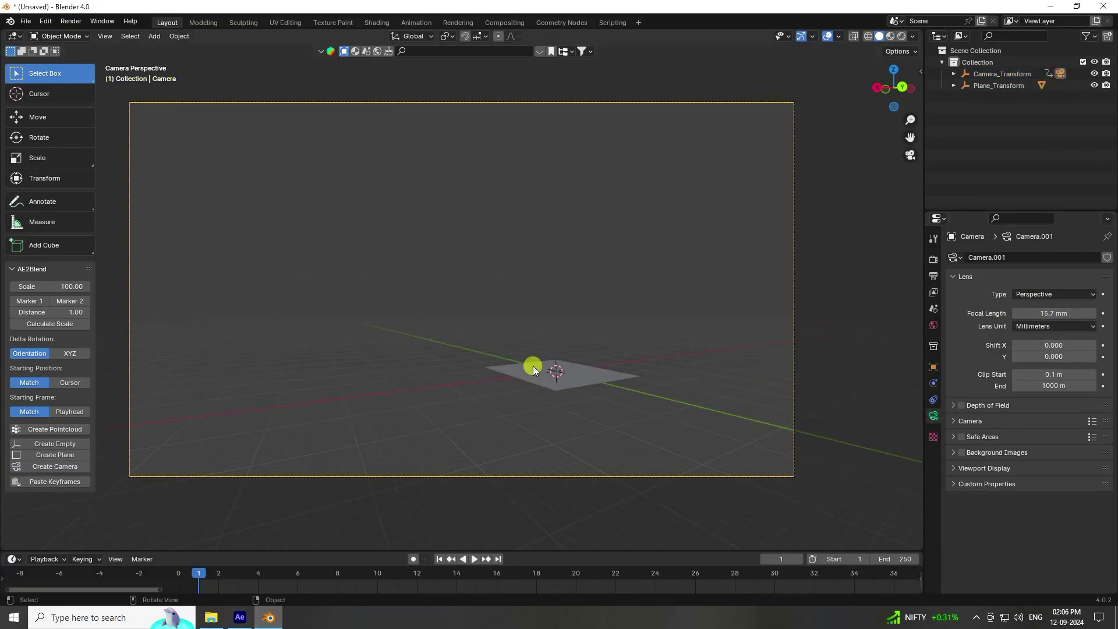
click(437, 573)
click(438, 559)
click(251, 617)
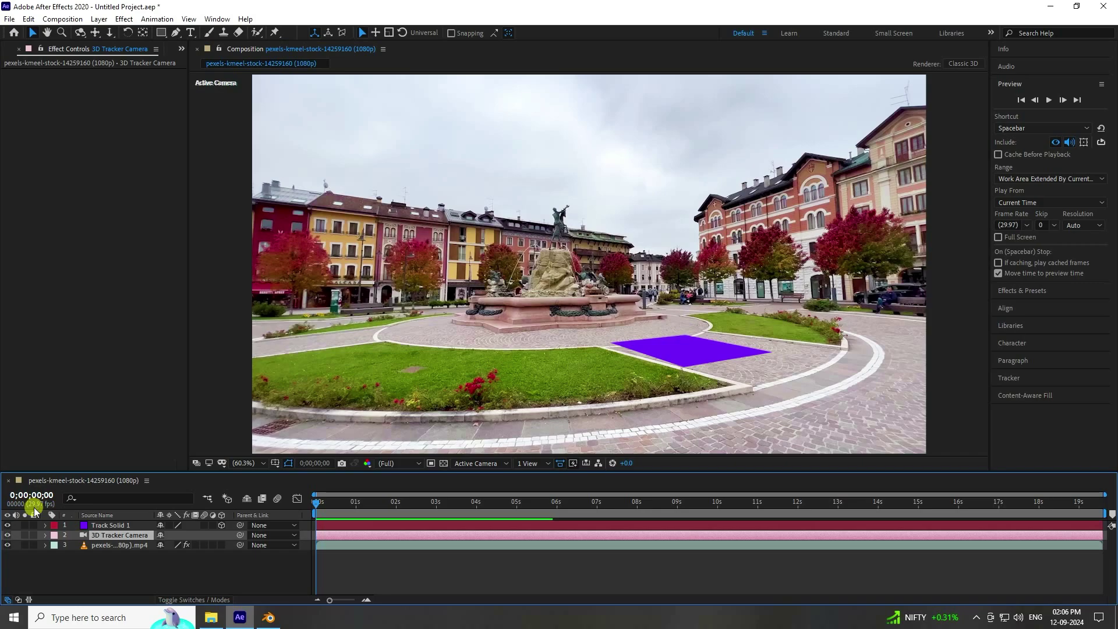
drag(458, 502, 969, 500)
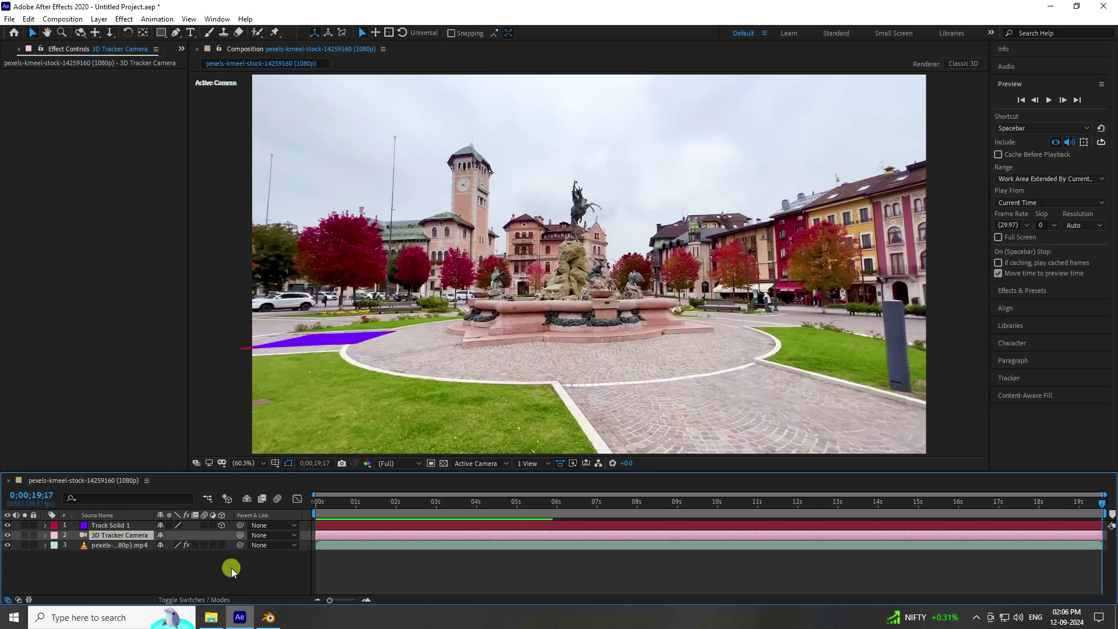
click(268, 617)
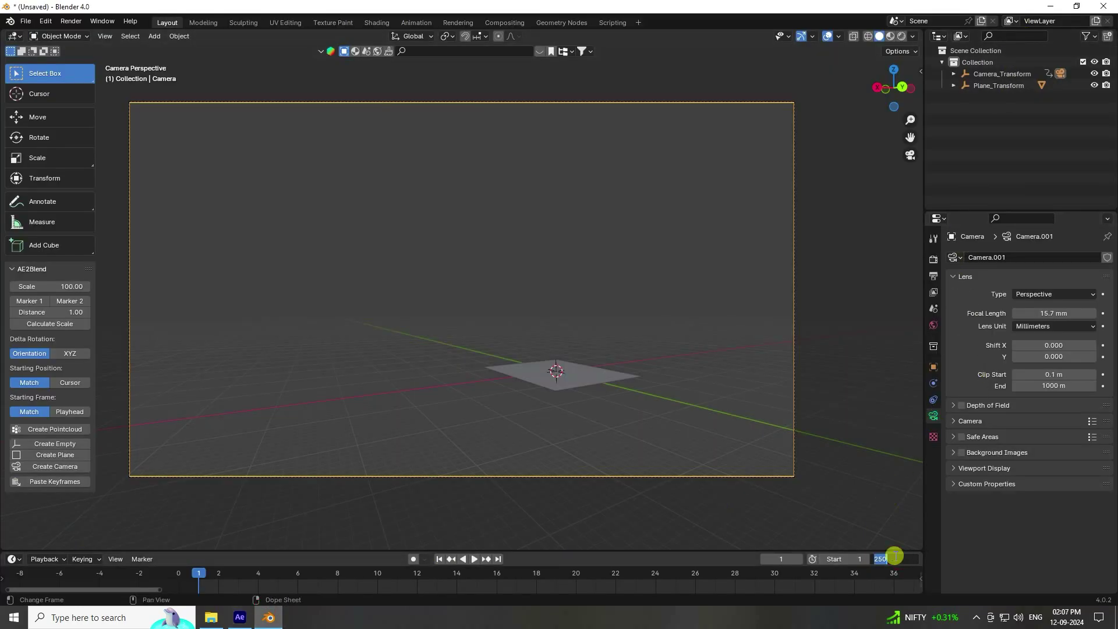
Set the scene frame rate to 29.97 fps.
click(934, 272)
click(1040, 367)
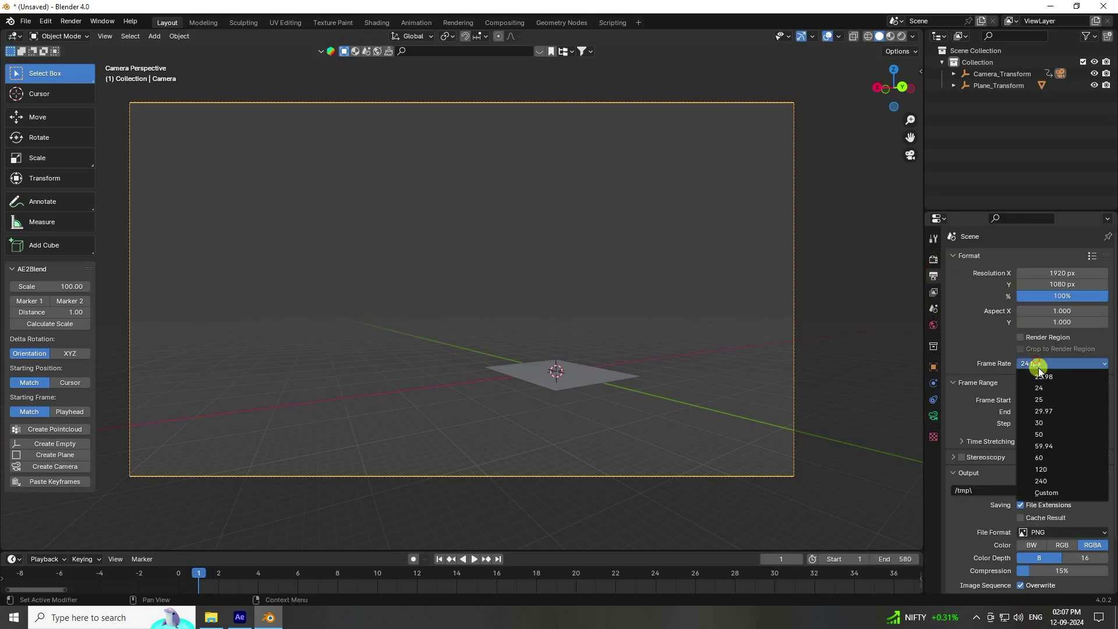
click(1049, 411)
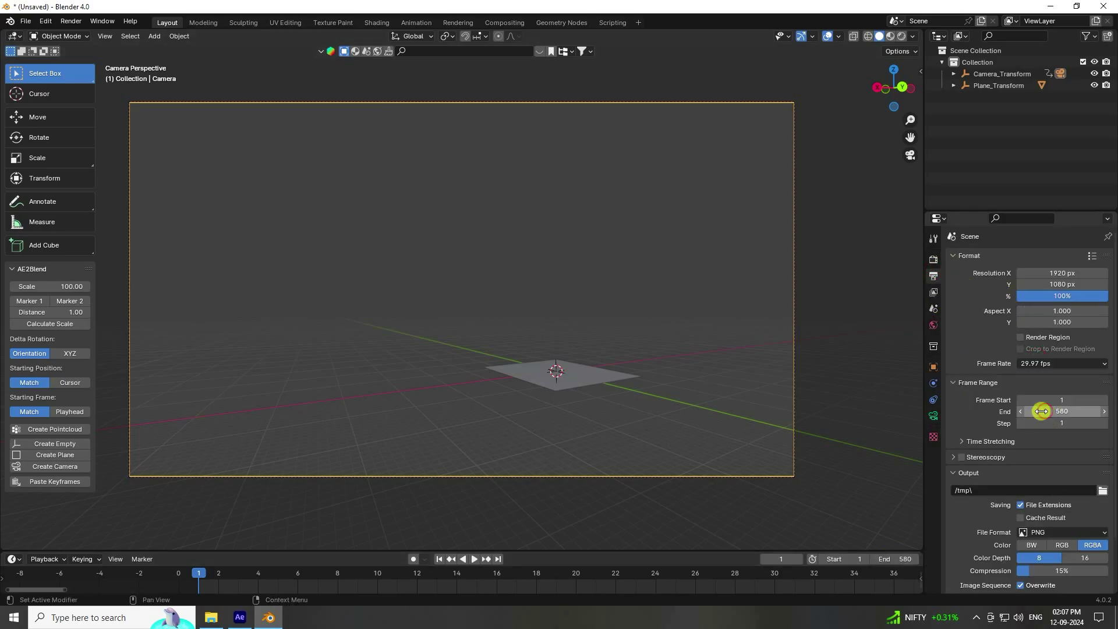
Switch the render engine to Cycles using GPU Compute.
click(933, 258)
click(1046, 259)
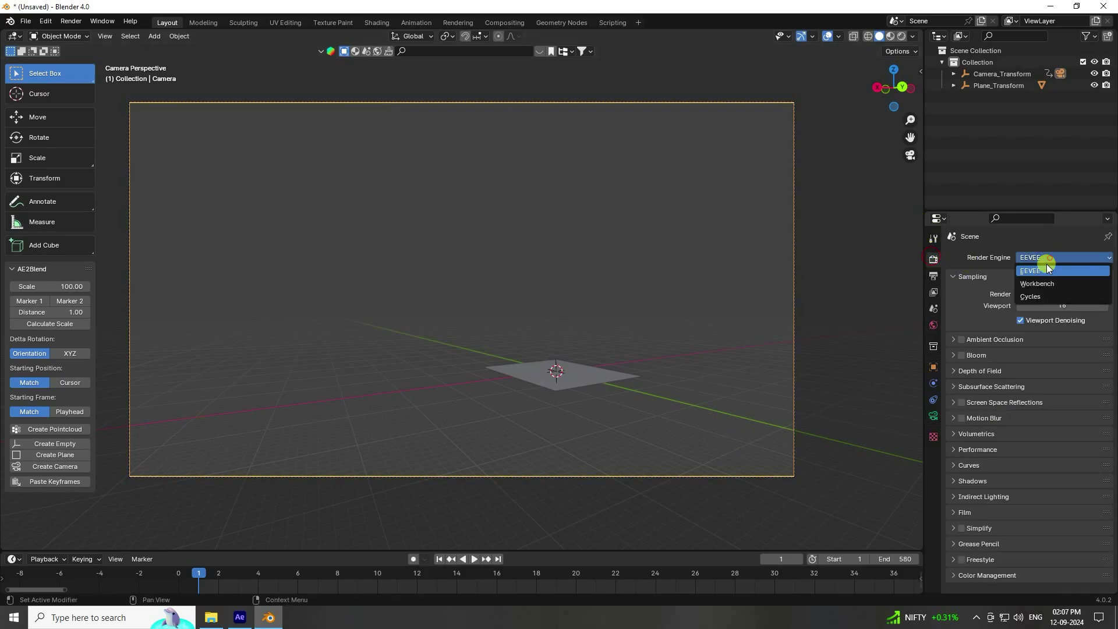
click(1029, 296)
click(1039, 286)
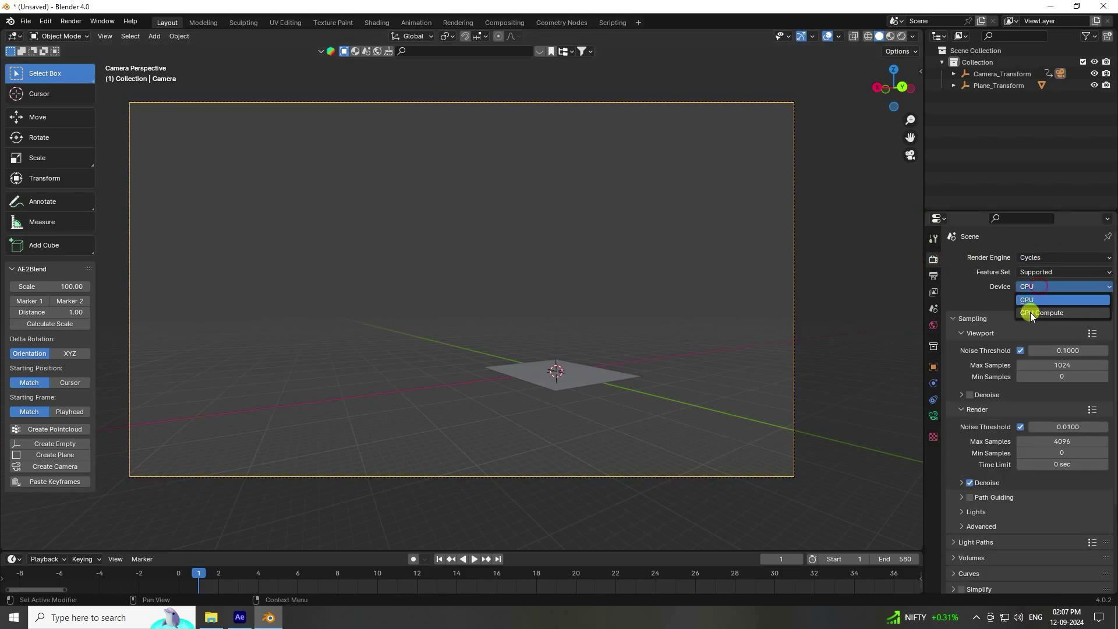
click(1031, 313)
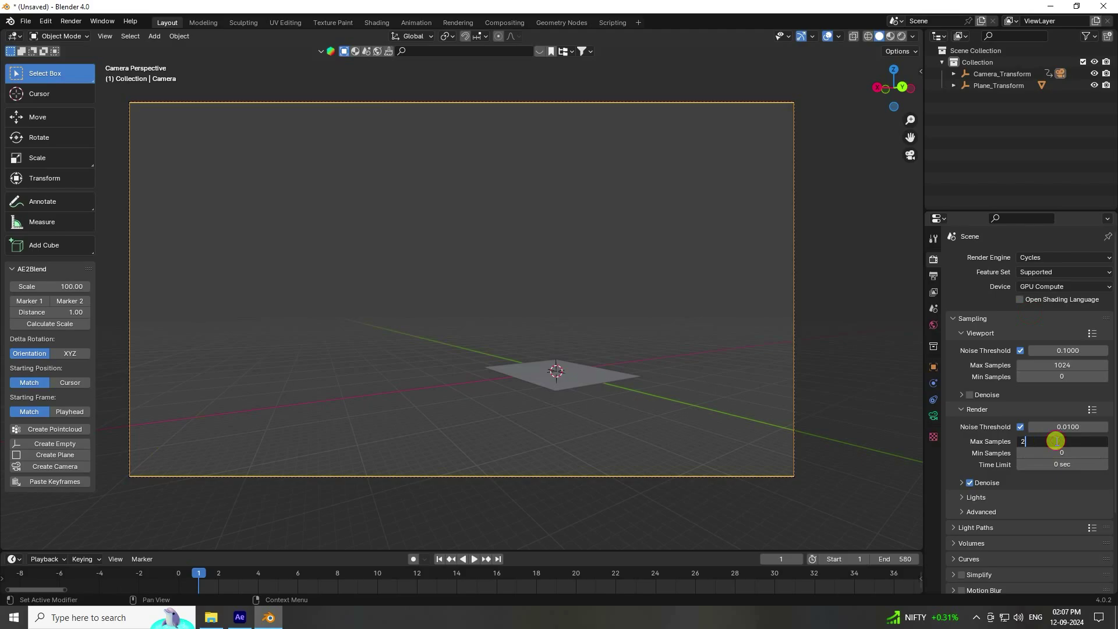
Enable a transparent film and set the view transform to Standard.
scroll(1000, 473, down, 4)
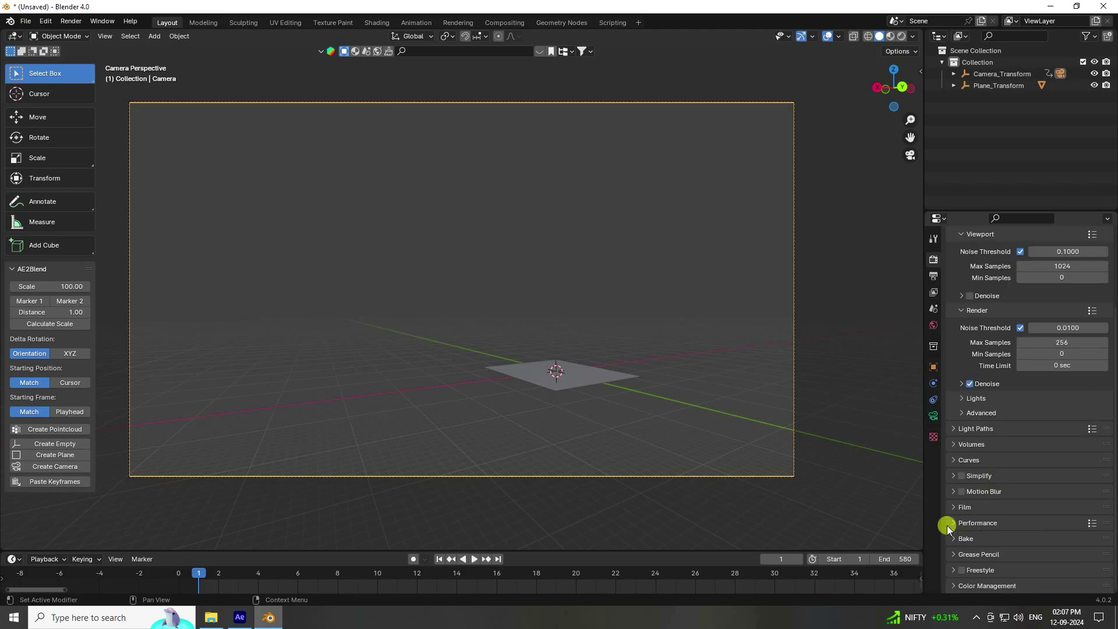
click(953, 507)
scroll(973, 510, down, 5)
click(970, 473)
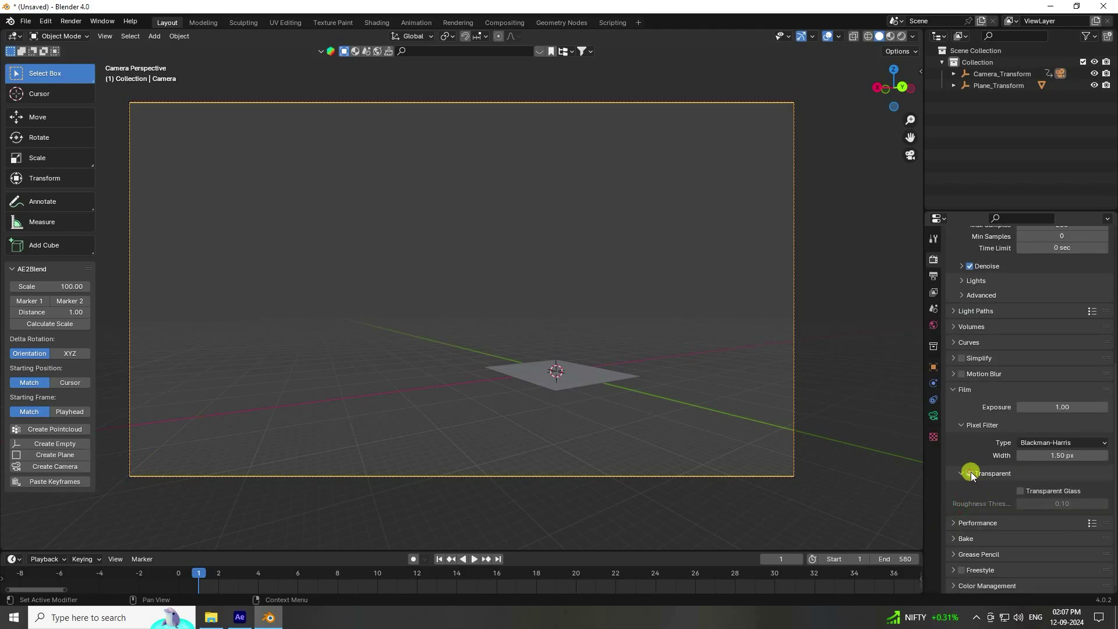
click(953, 585)
scroll(997, 536, down, 5)
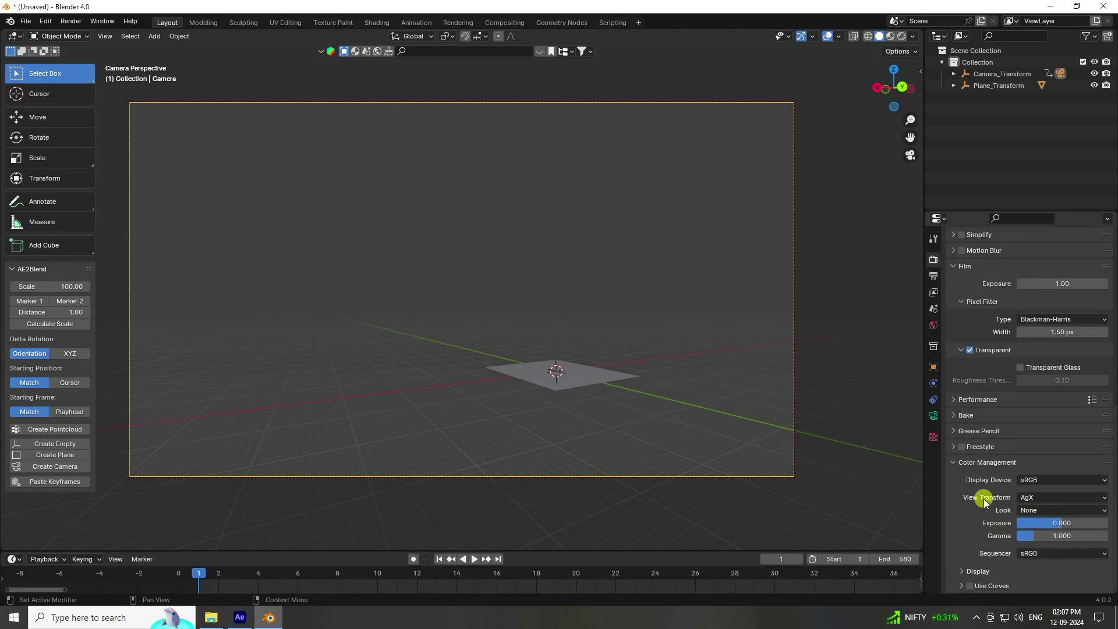
click(1041, 497)
click(1032, 507)
Select the Camera_Transform object and review its transform and lens settings.
click(1060, 74)
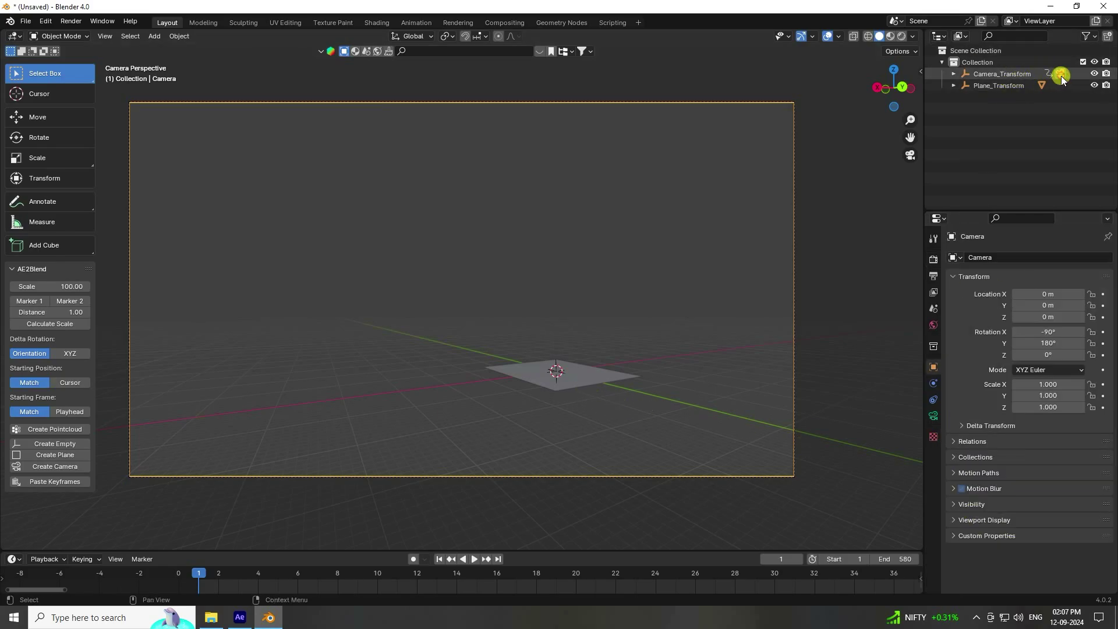
click(932, 416)
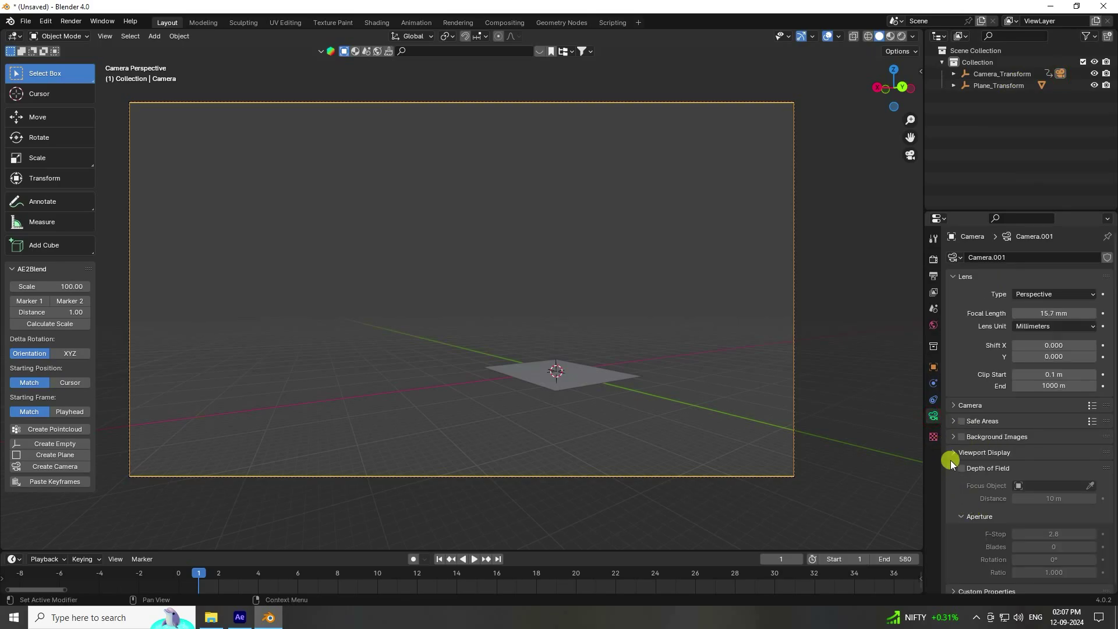
click(1067, 73)
click(1060, 72)
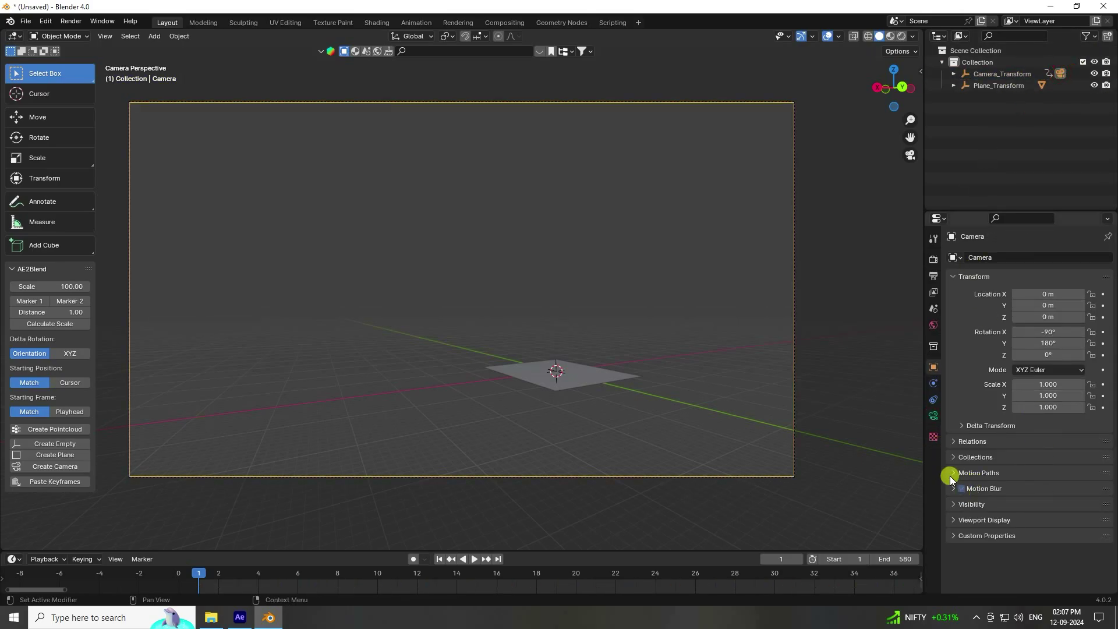
click(932, 416)
Add the pexels-kmeel street clip from Desktop/New VFX as the camera's background movie clip.
click(953, 437)
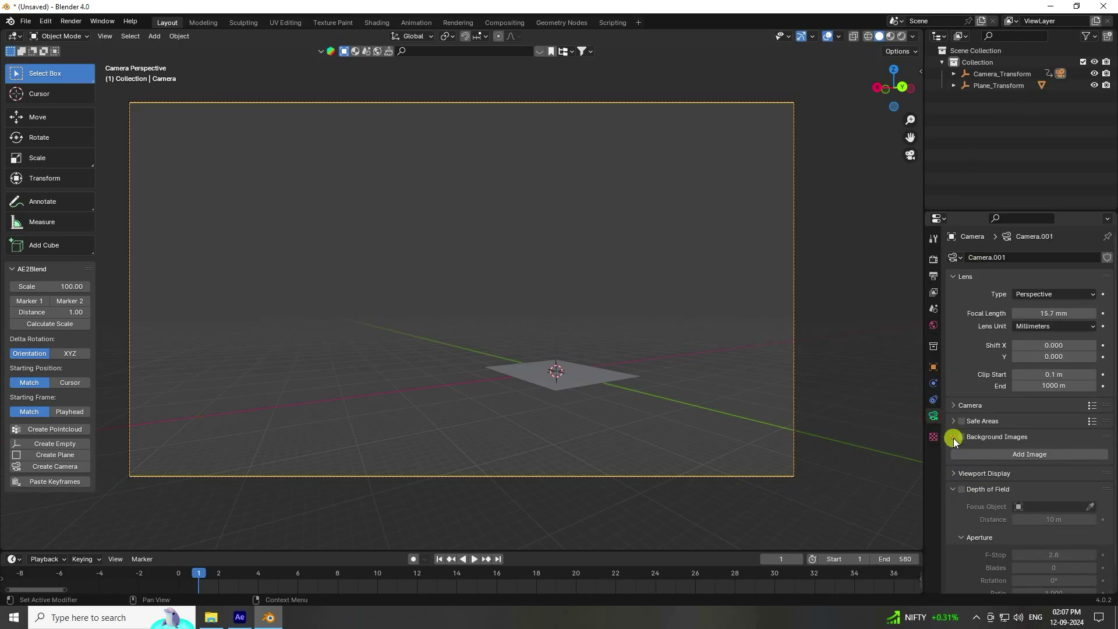
click(1035, 457)
click(1079, 485)
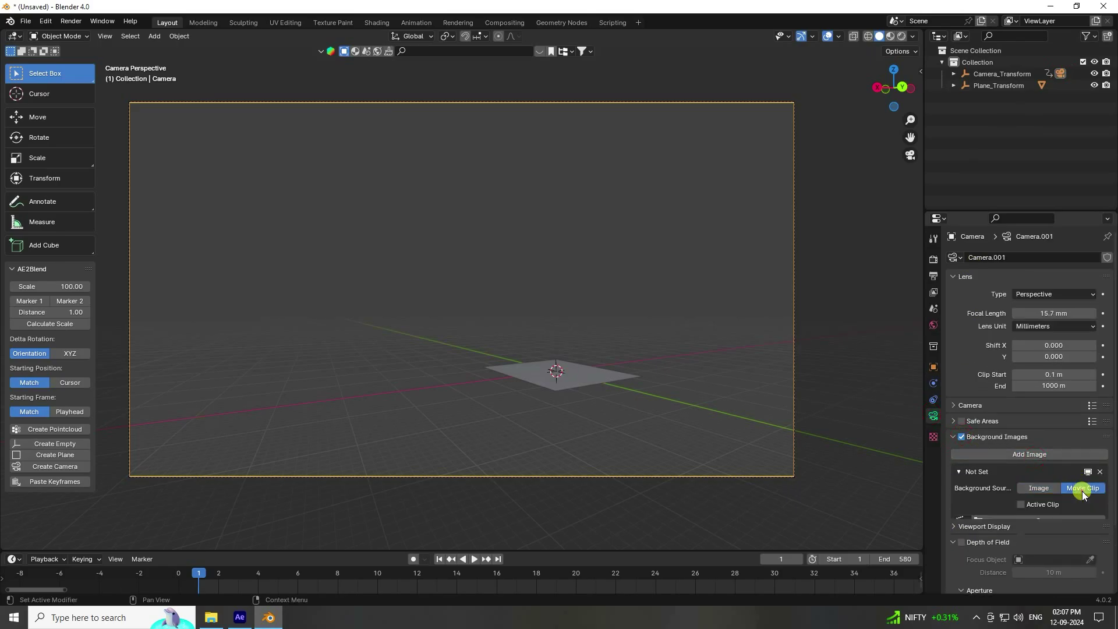
click(1046, 518)
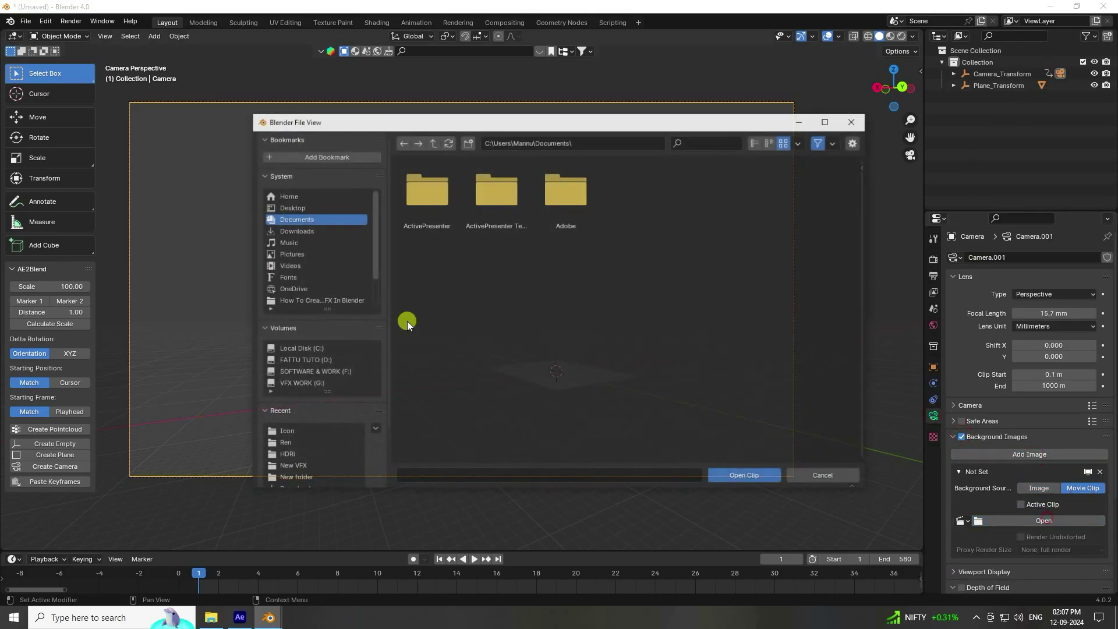
click(288, 209)
double_click(553, 195)
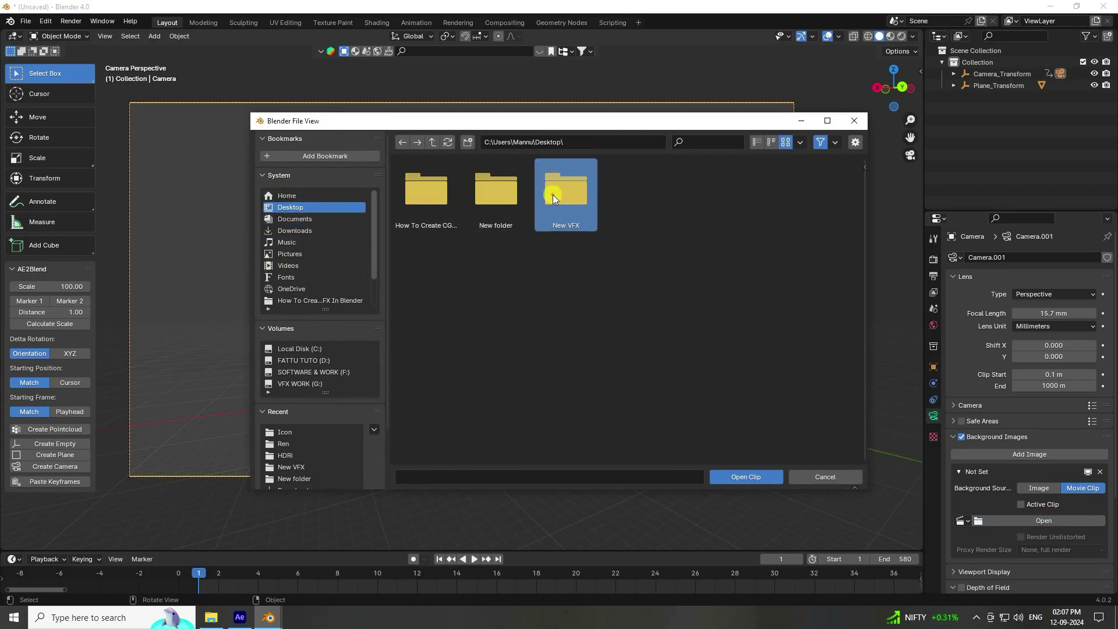
click(557, 283)
click(734, 477)
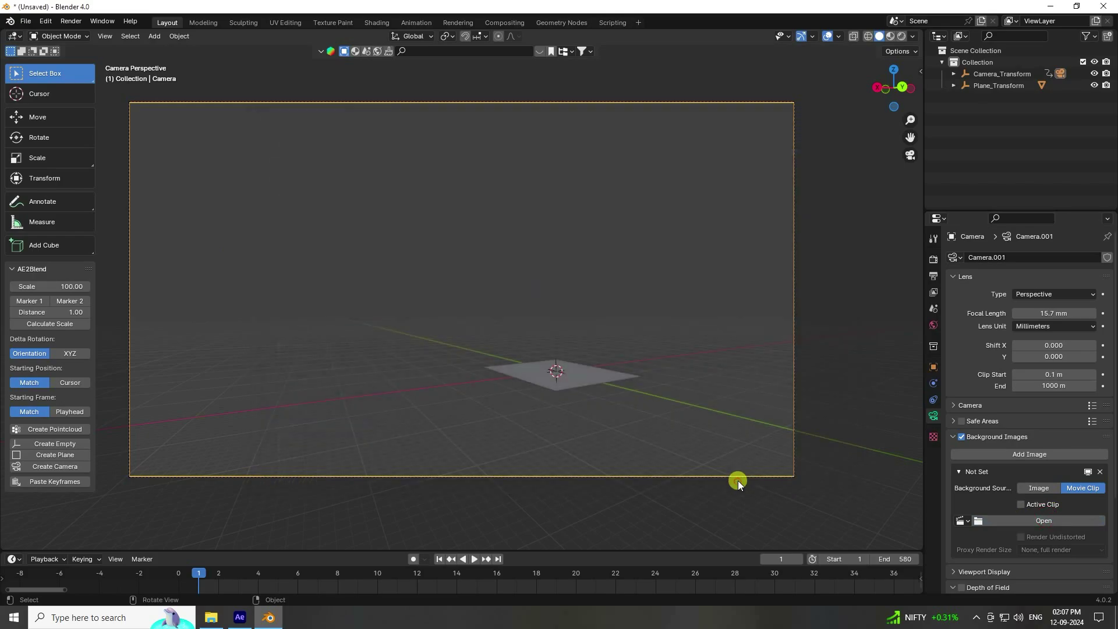
Play the animation to check the tracked plane over the footage, then select the ground plane.
scroll(659, 347, up, 3)
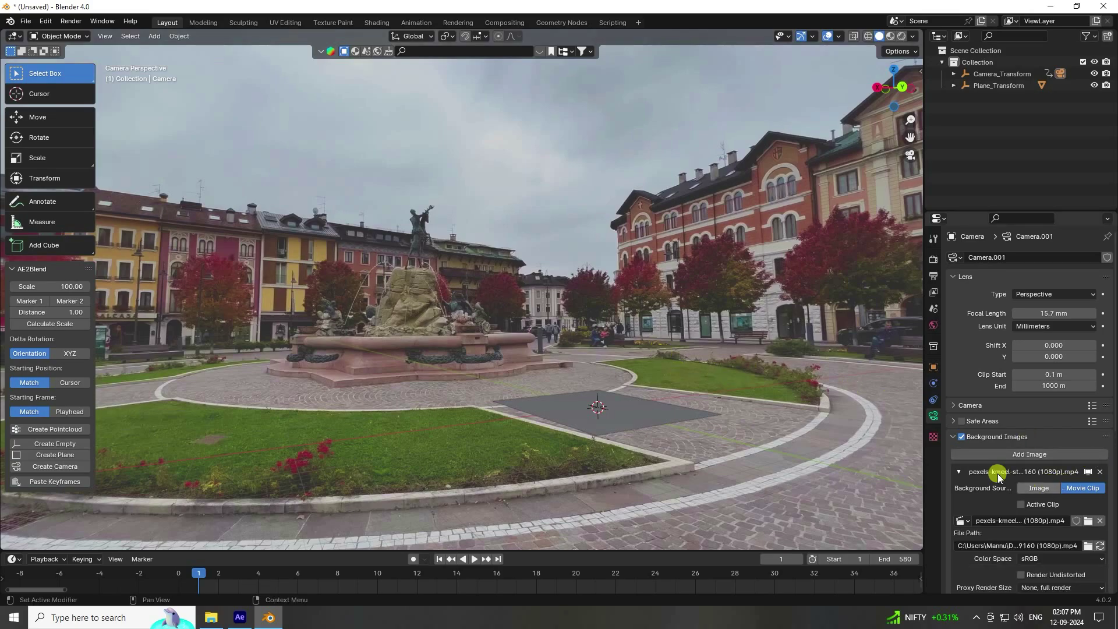
scroll(997, 469, down, 5)
mouse_move(1077, 464)
mouse_down()
mouse_move(219, 462)
mouse_move(1094, 468)
mouse_up()
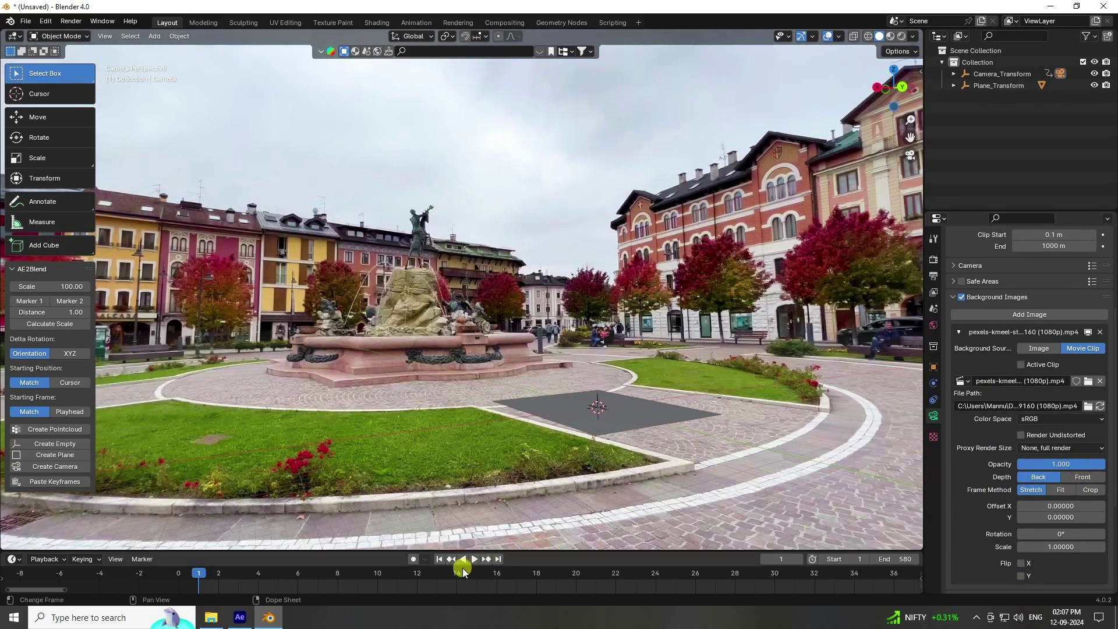
click(474, 559)
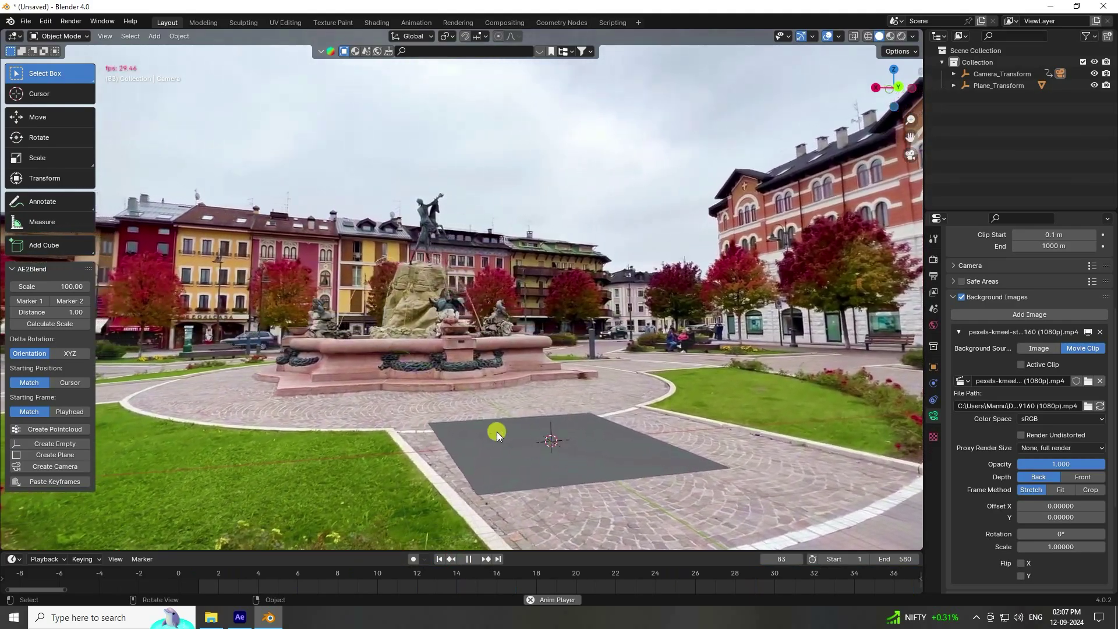
scroll(497, 464, down, 3)
scroll(496, 465, up, 3)
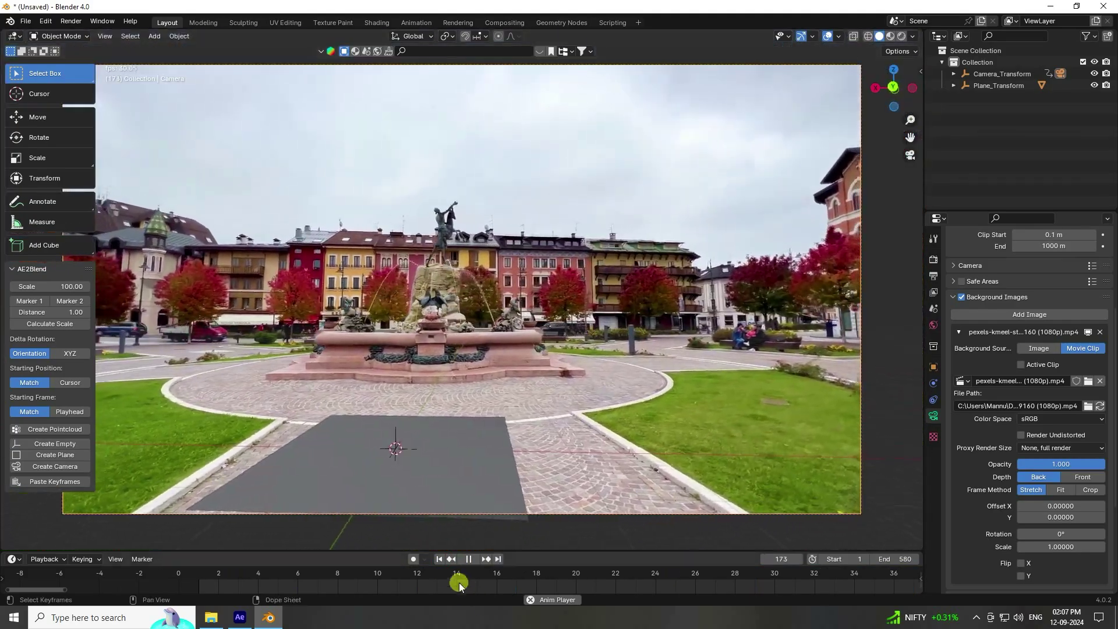
click(438, 559)
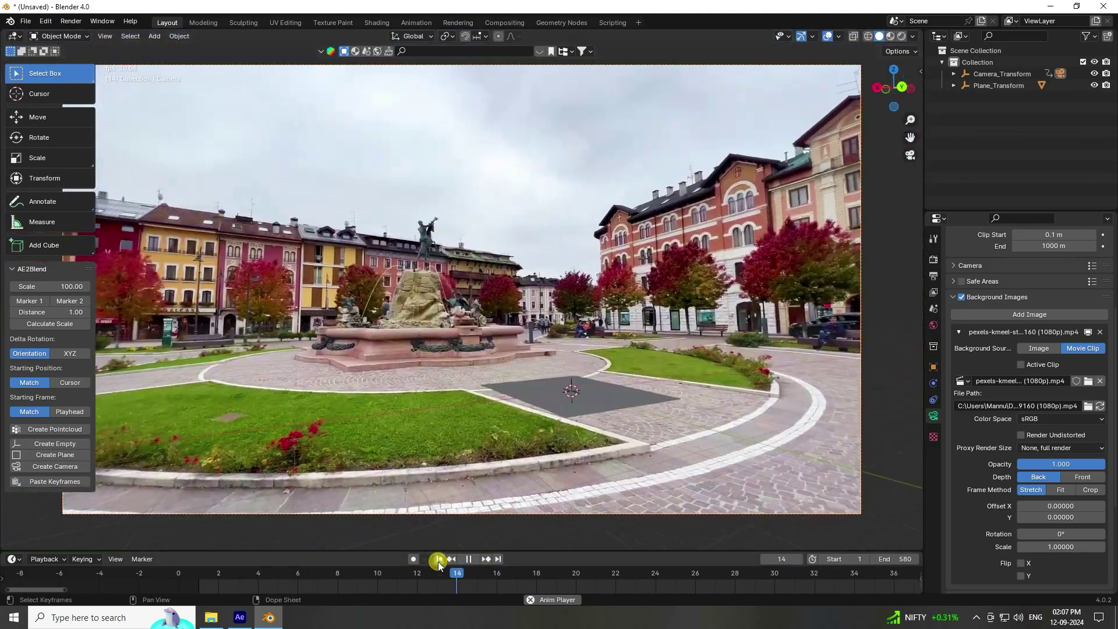
click(469, 559)
click(448, 559)
scroll(569, 400, up, 2)
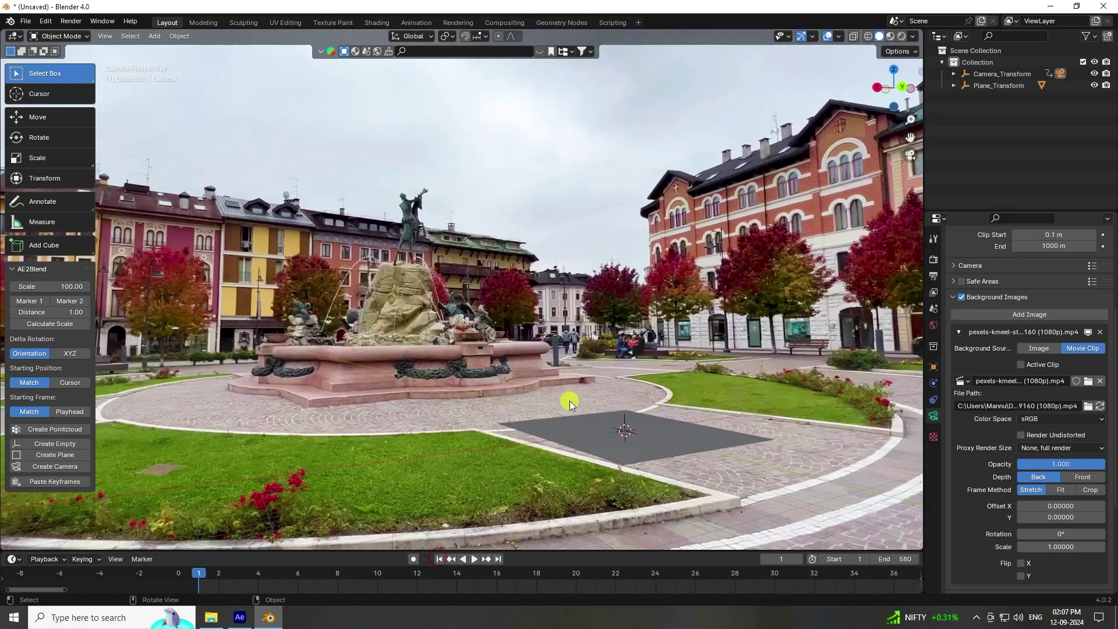
click(538, 425)
In Edit Mode, slide one corner of the plane outward along Y.
click(27, 121)
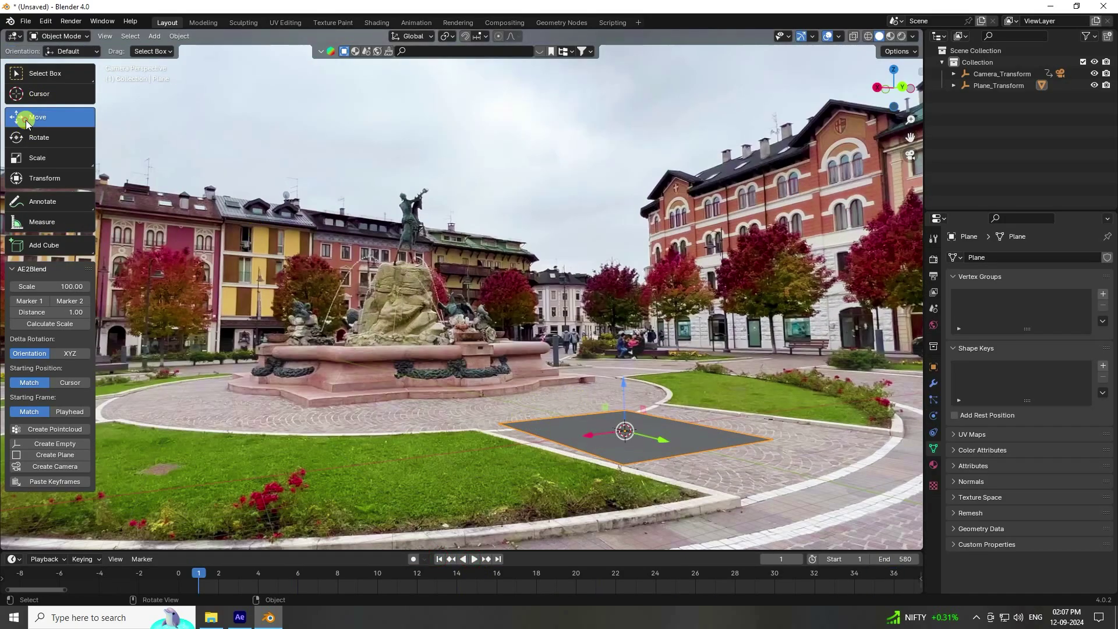
click(47, 33)
click(58, 60)
scroll(477, 379, up, 1)
drag(487, 407, 529, 479)
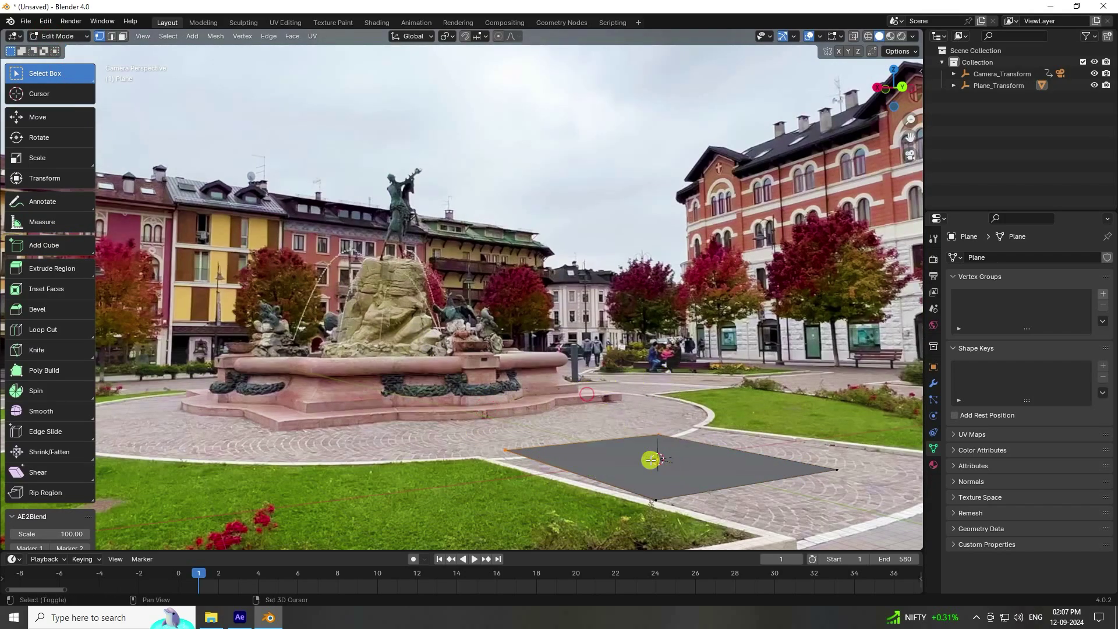
click(32, 117)
drag(617, 453, 524, 417)
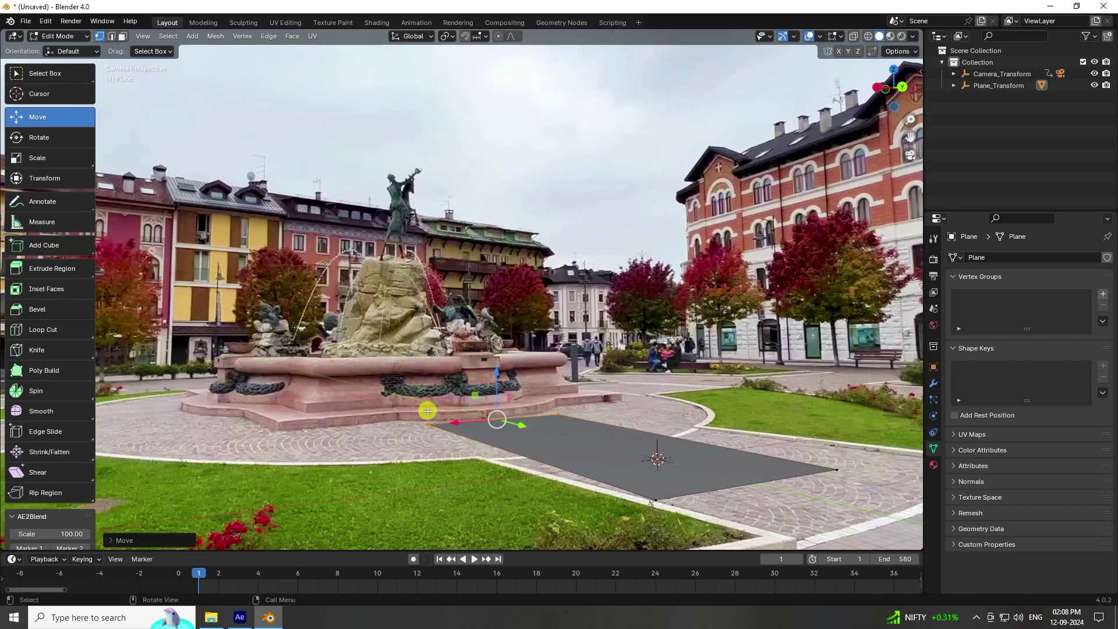
Slide another plane corner sideways along X.
click(624, 472)
shift+middle_drag(668, 484, 431, 420)
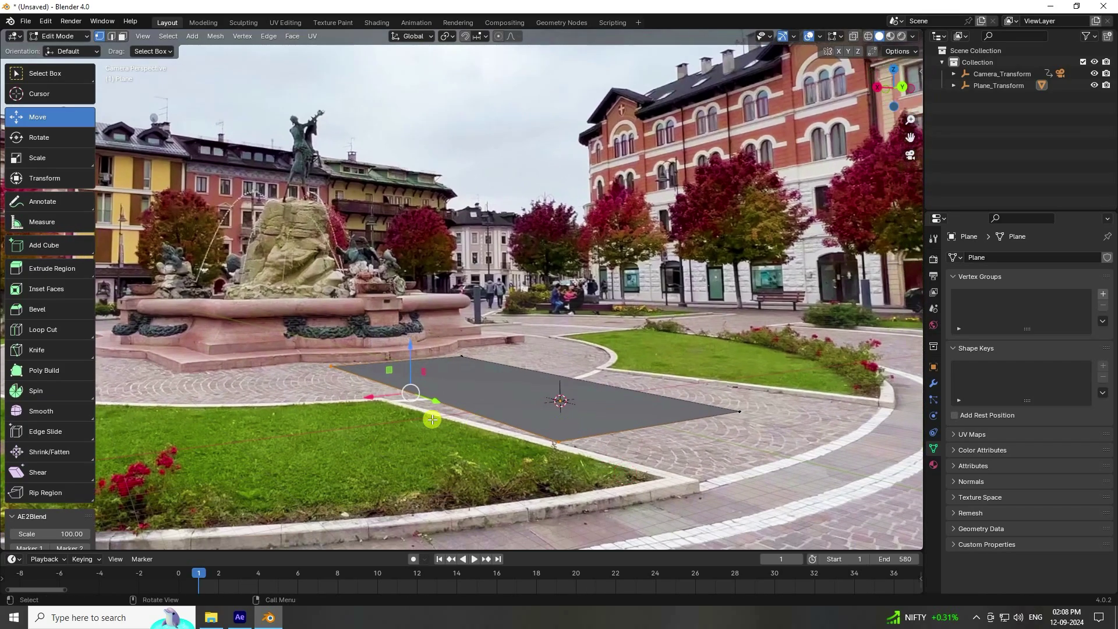
drag(368, 397, 332, 417)
click(533, 477)
drag(527, 466, 631, 498)
right_click(631, 499)
Push the plane's near edge outward and widen it toward the right.
click(739, 411)
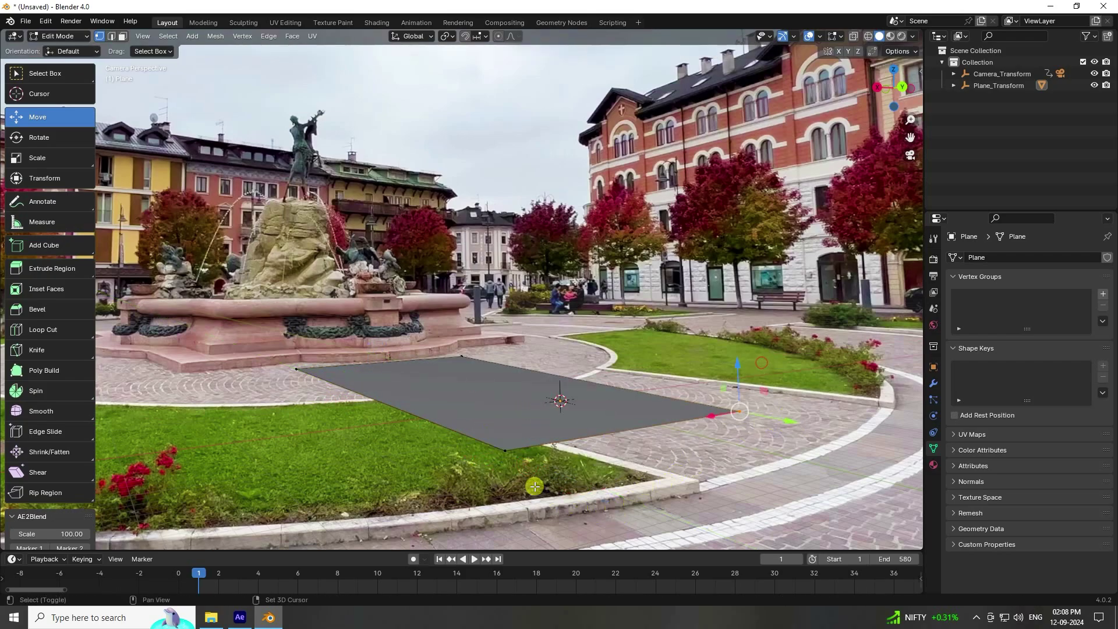
shift+click(491, 439)
drag(670, 442, 799, 494)
click(901, 447)
drag(559, 387, 673, 376)
Return to Object Mode and play the animation to check the stretched plane.
click(64, 36)
click(53, 54)
click(474, 558)
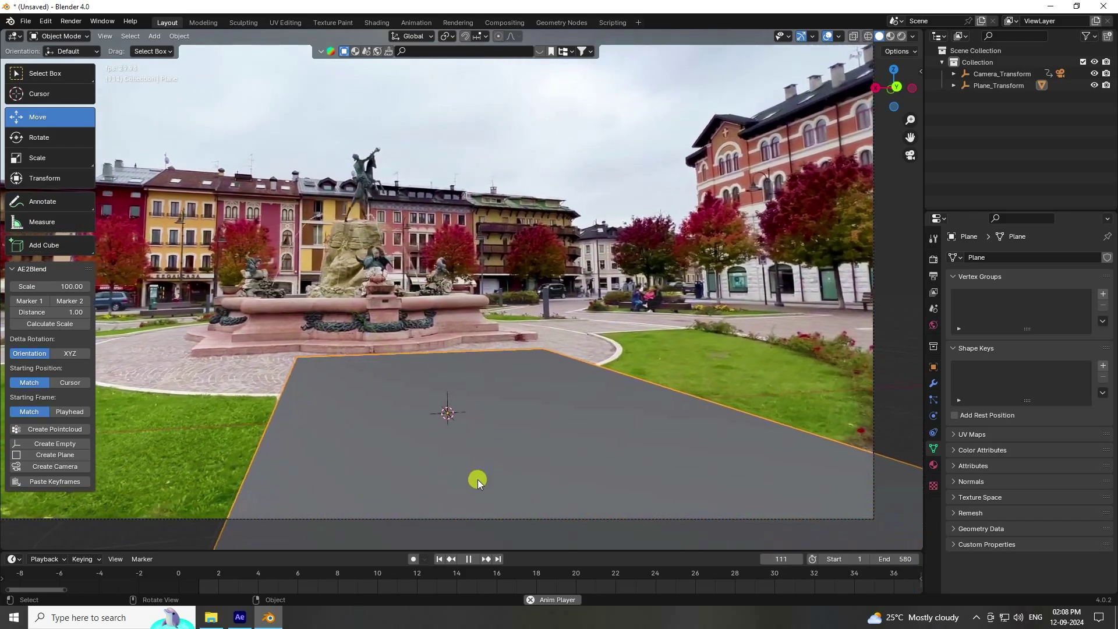
Stop playback and create a new Collection 2, making it the active collection.
key(space)
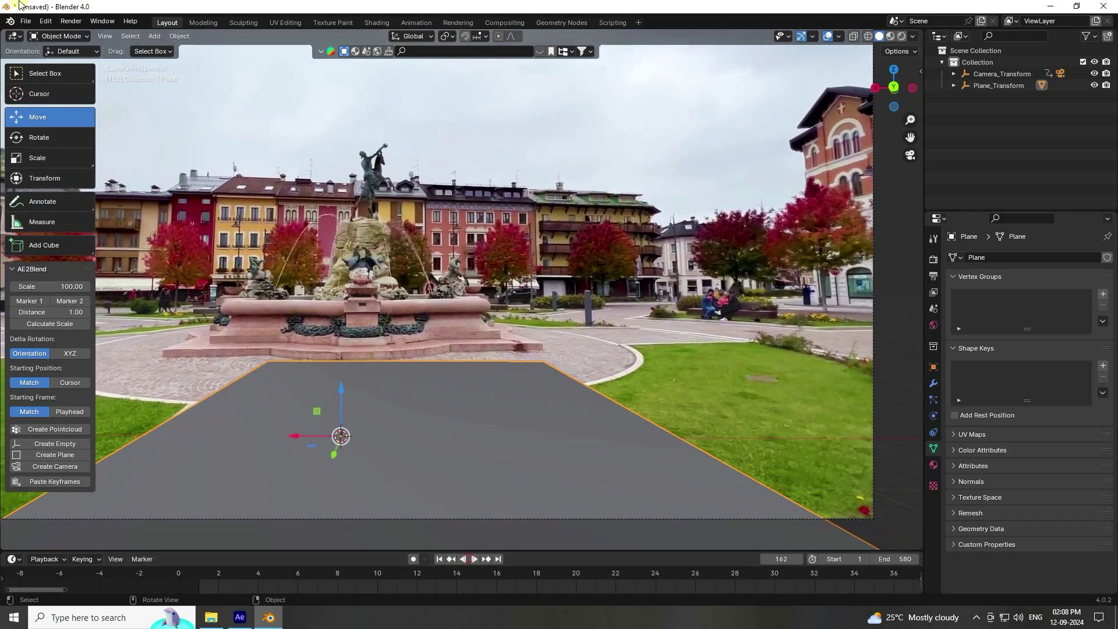
click(24, 21)
right_click(1024, 132)
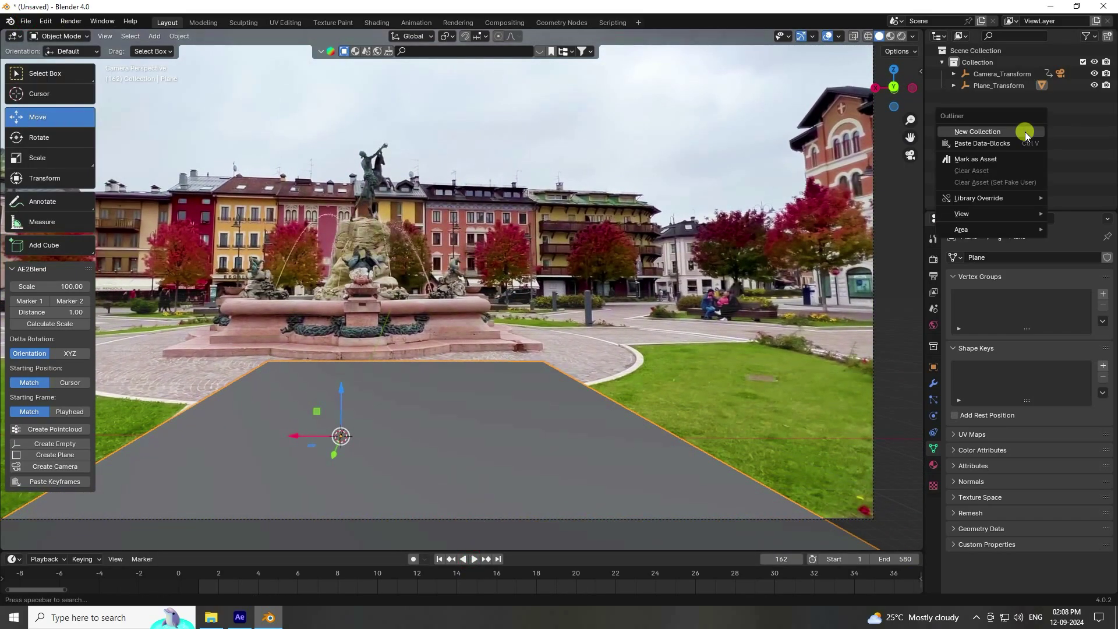
click(977, 132)
click(983, 99)
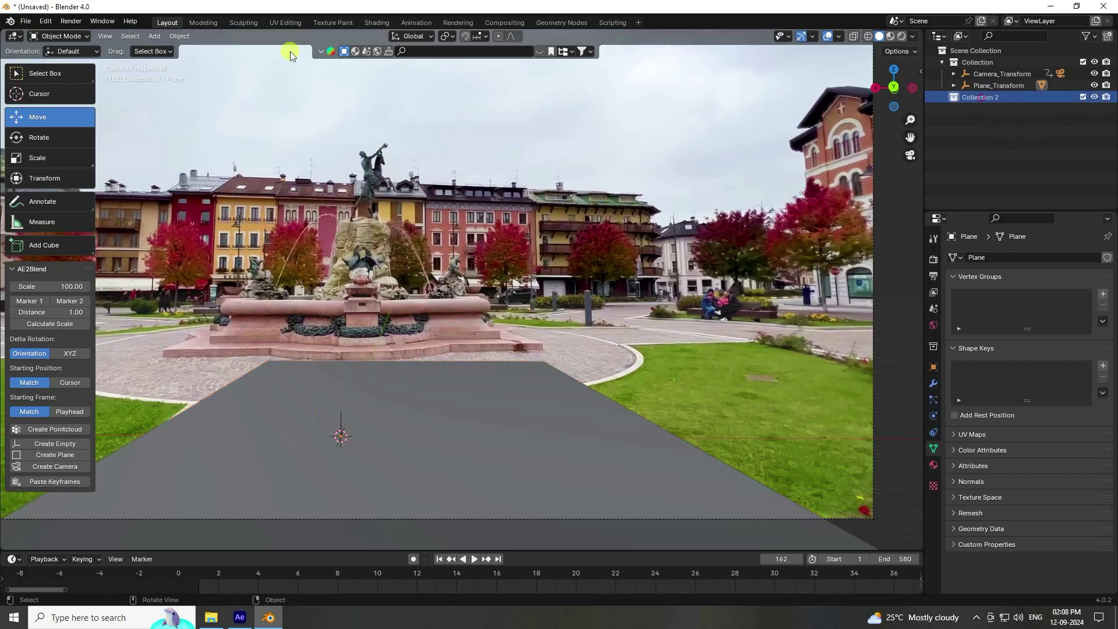
Append the OREO collection from OREO.blend and lift it upward along Z.
click(23, 20)
click(70, 162)
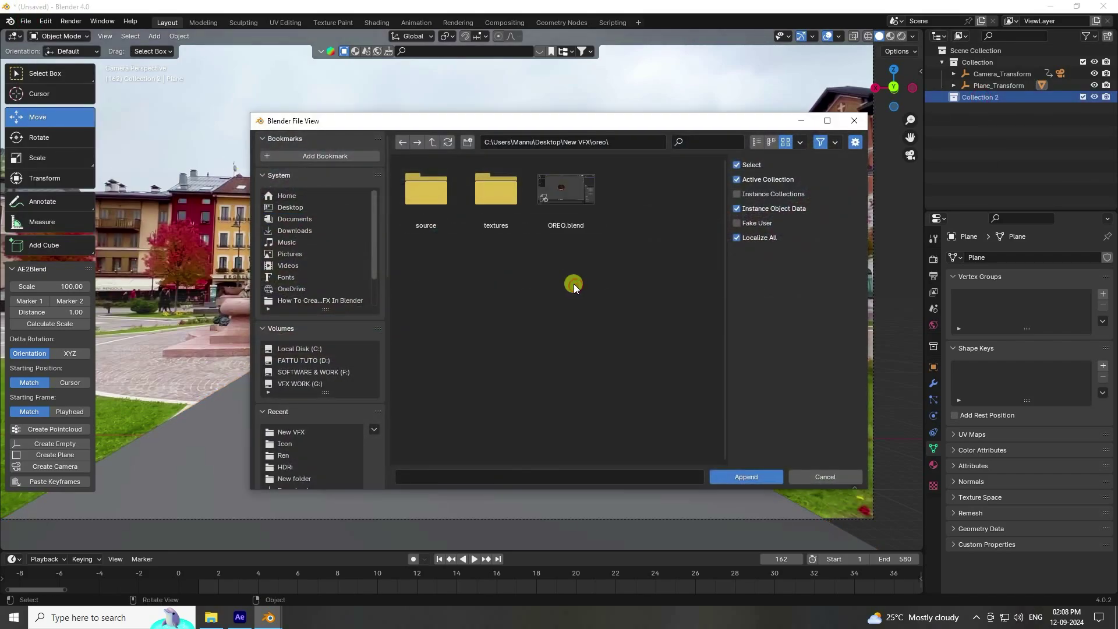
click(562, 192)
click(713, 471)
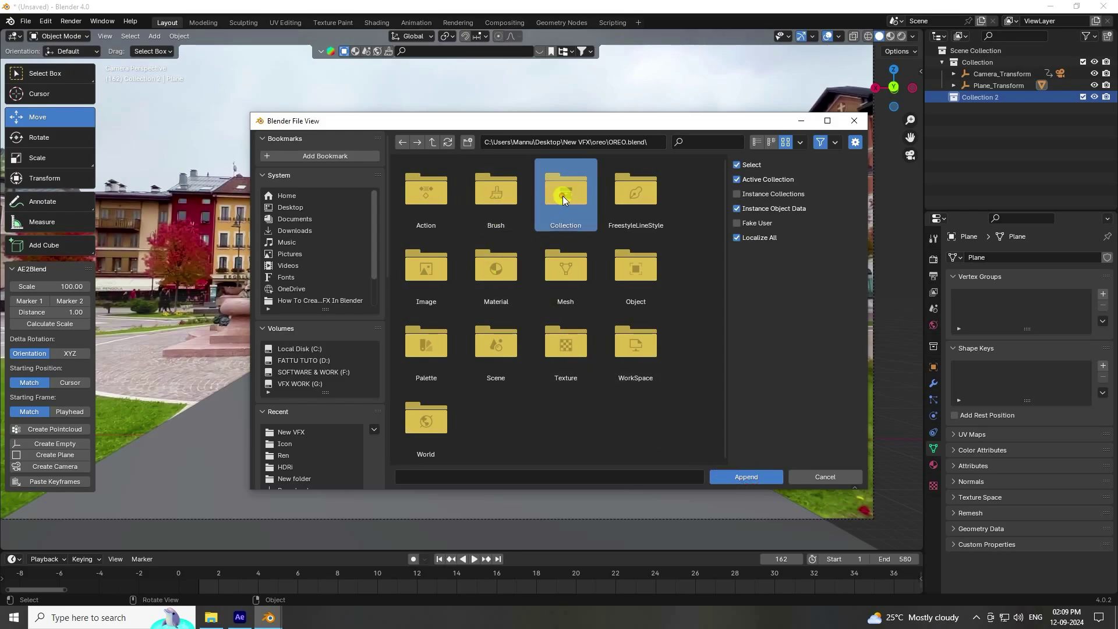
double_click(563, 192)
click(745, 475)
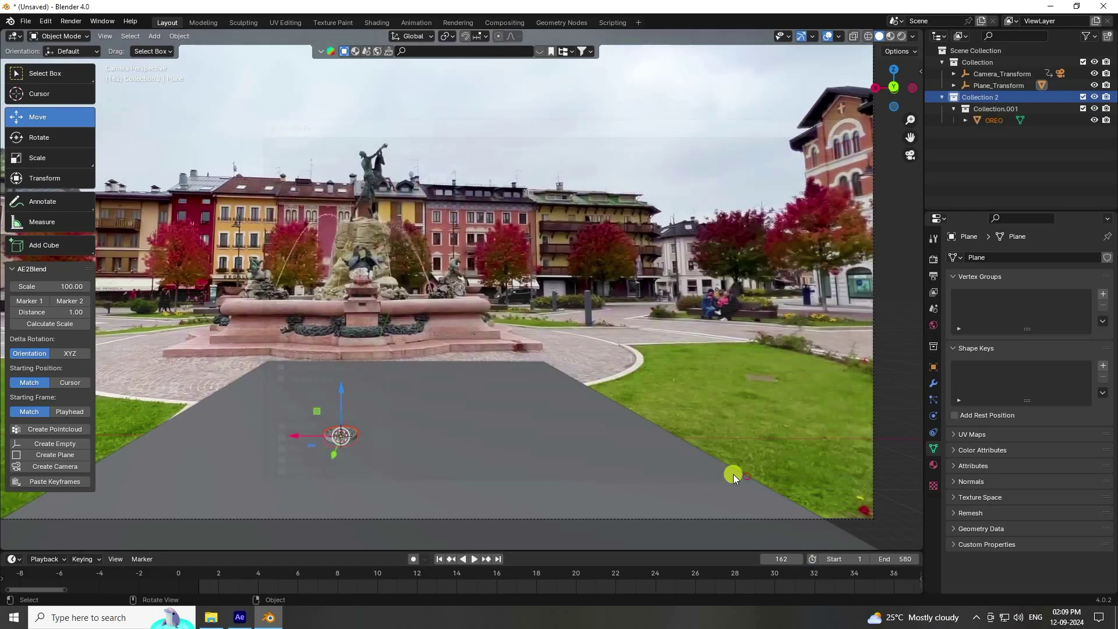
drag(341, 395, 303, 265)
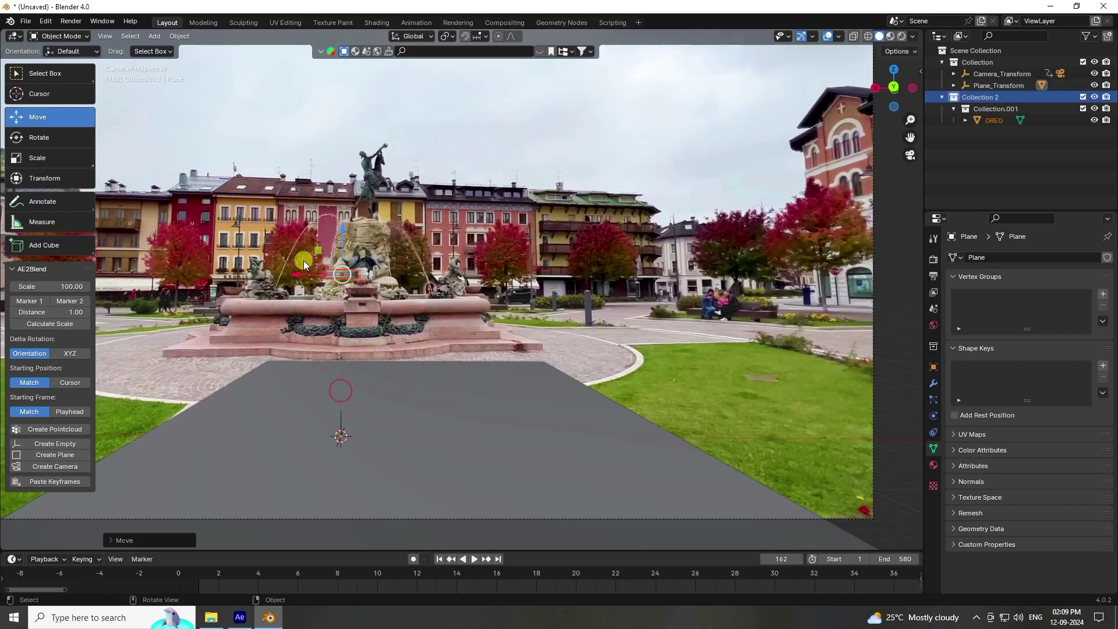
middle_drag(366, 307, 413, 265)
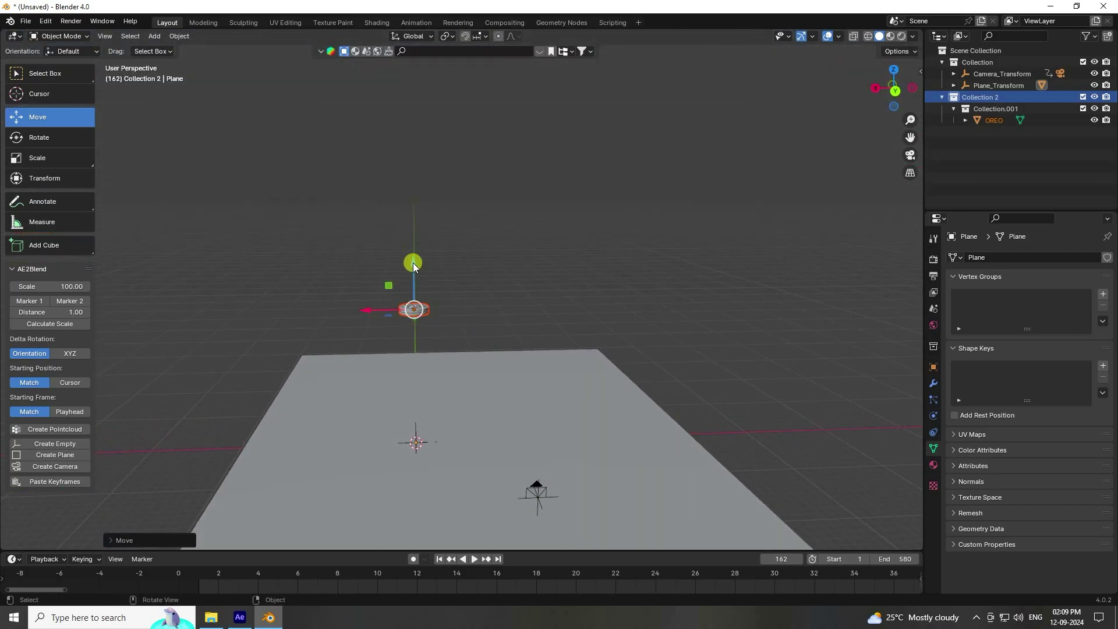
Select the OREO and scale it to 0.151.
click(933, 371)
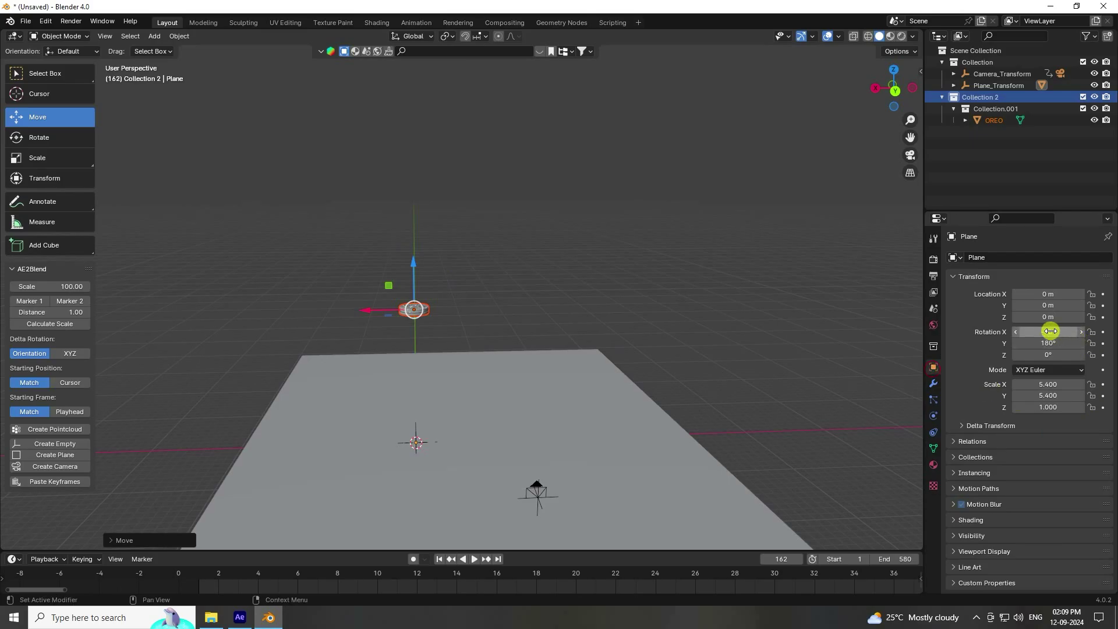
click(987, 119)
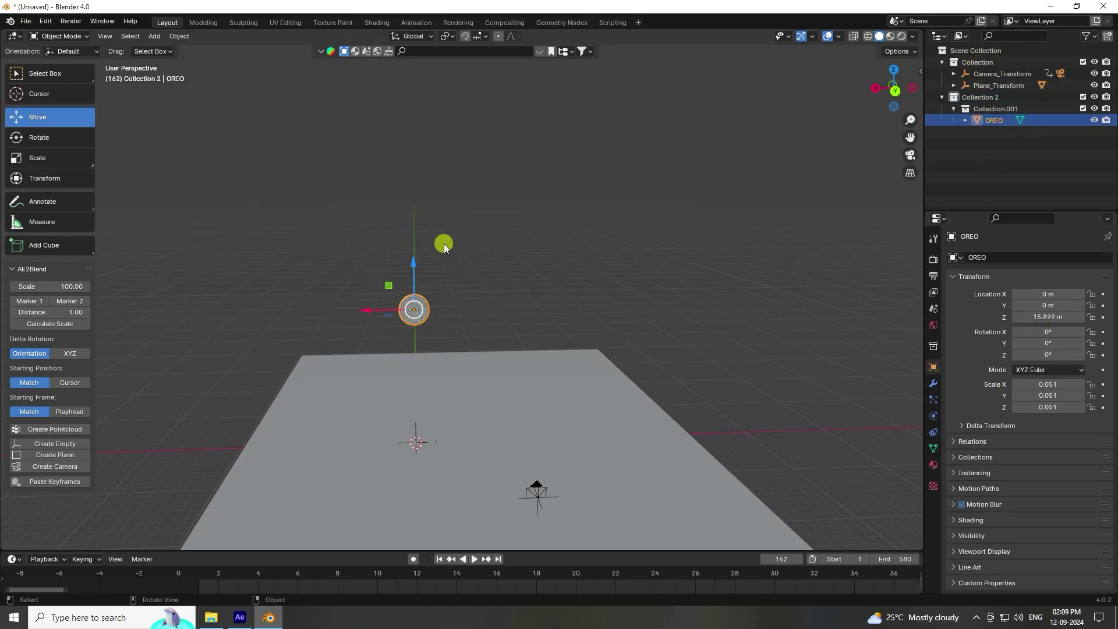
key(s)
click(665, 205)
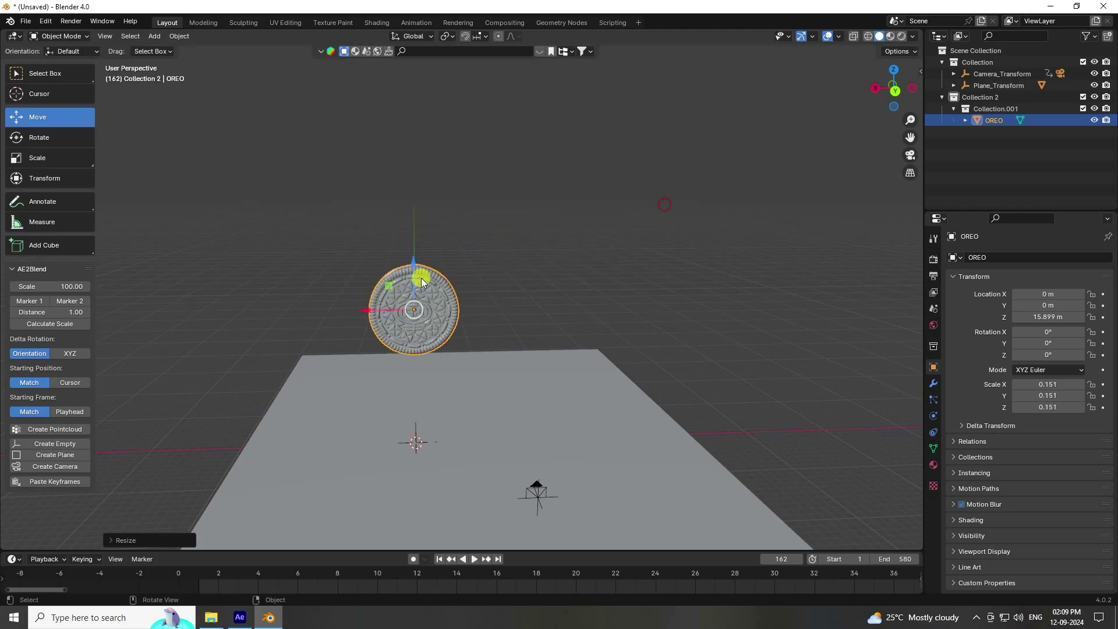
scroll(421, 337, up, 3)
shift+middle_drag(424, 351, 477, 309)
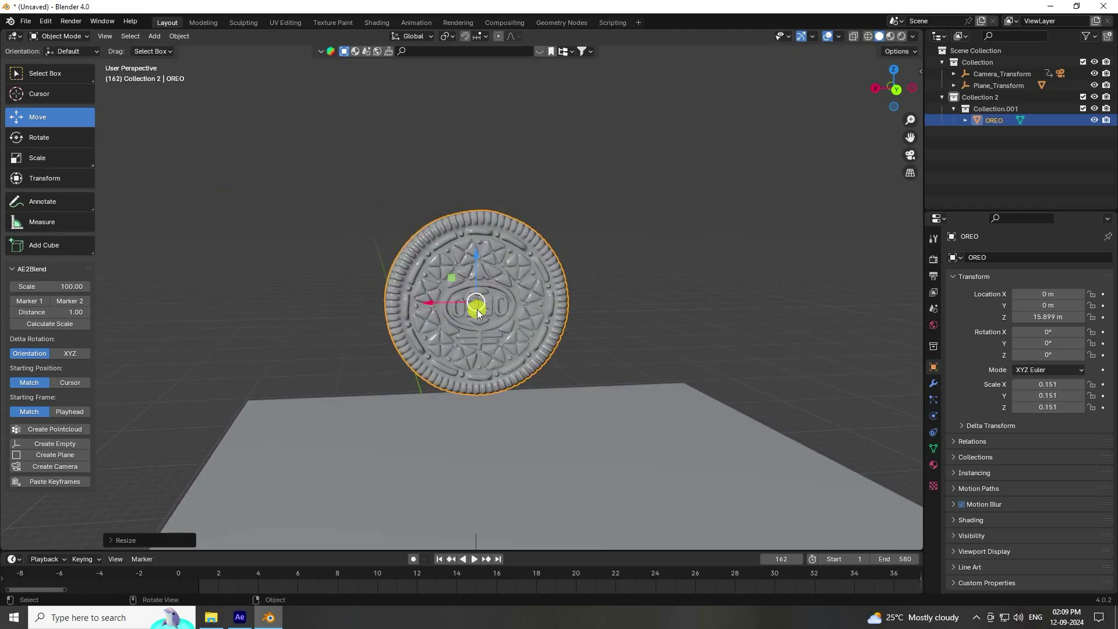
scroll(486, 333, up, 1)
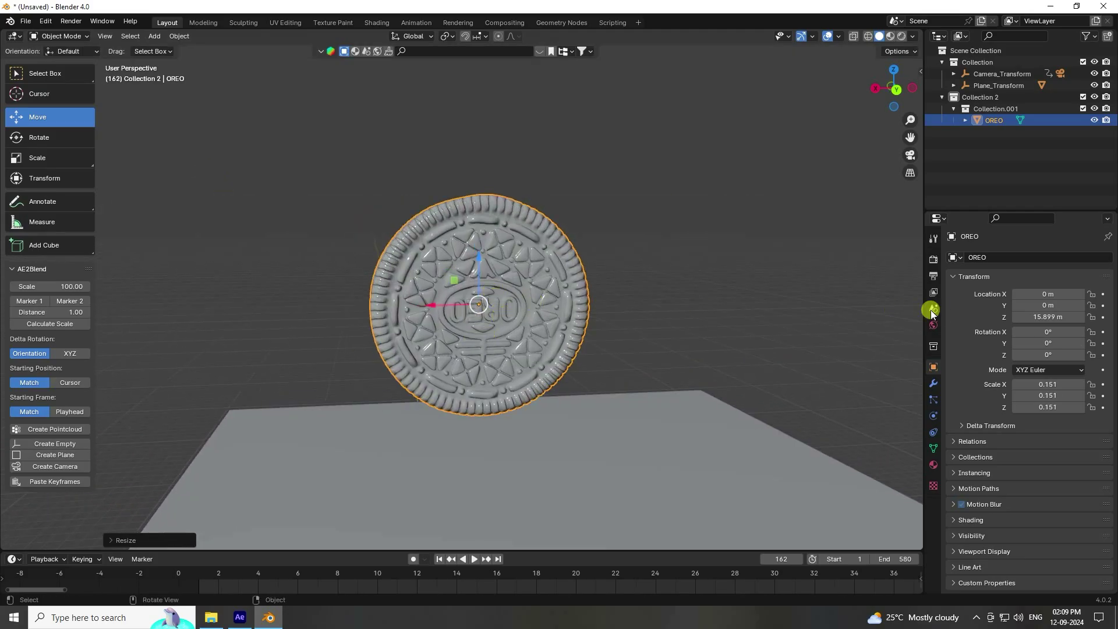
Set the OREO's Y rotation to 180° so it faces the camera.
drag(1039, 352, 248, 348)
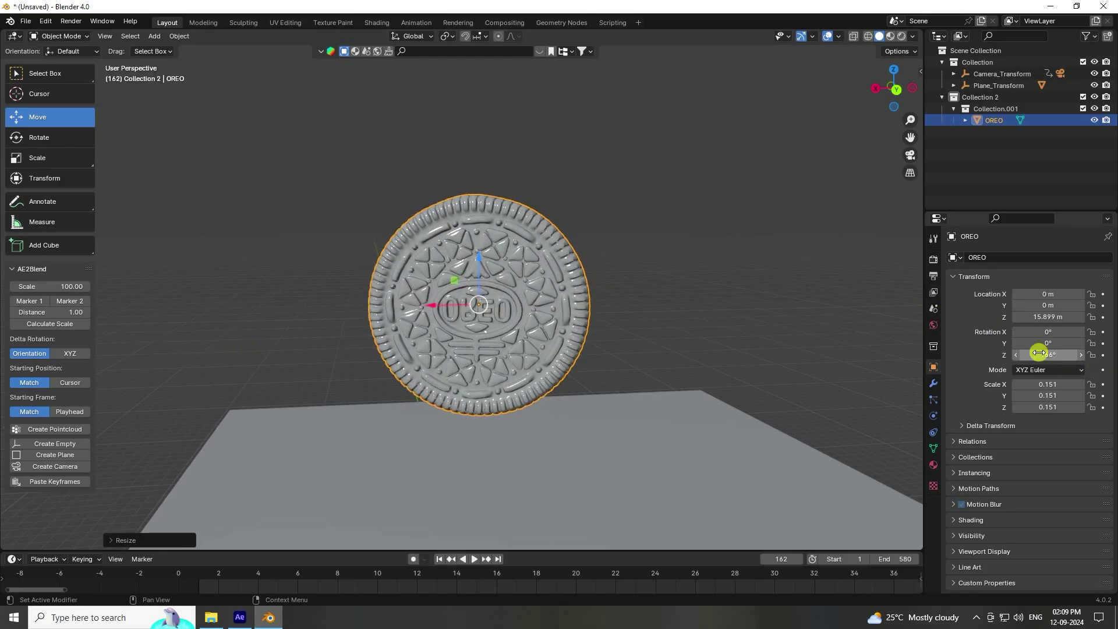
drag(1043, 341, 265, 381)
click(1044, 342)
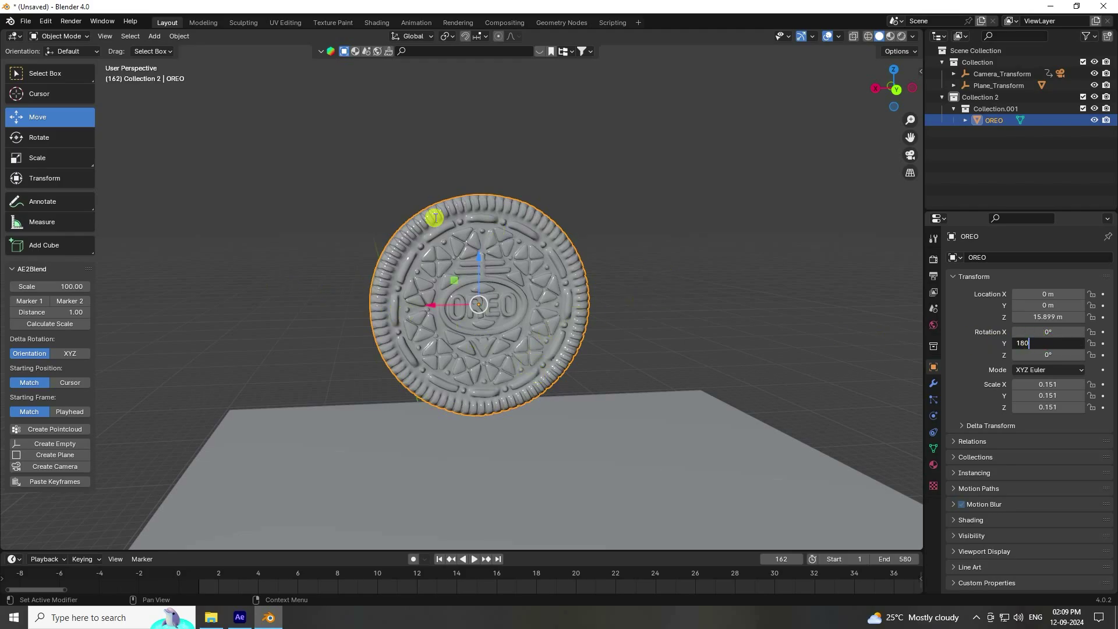
key(Return)
click(417, 164)
View the OREO through the scene camera and play the footage from frame 1.
scroll(526, 330, down, 3)
middle_drag(526, 330, 539, 419)
click(460, 315)
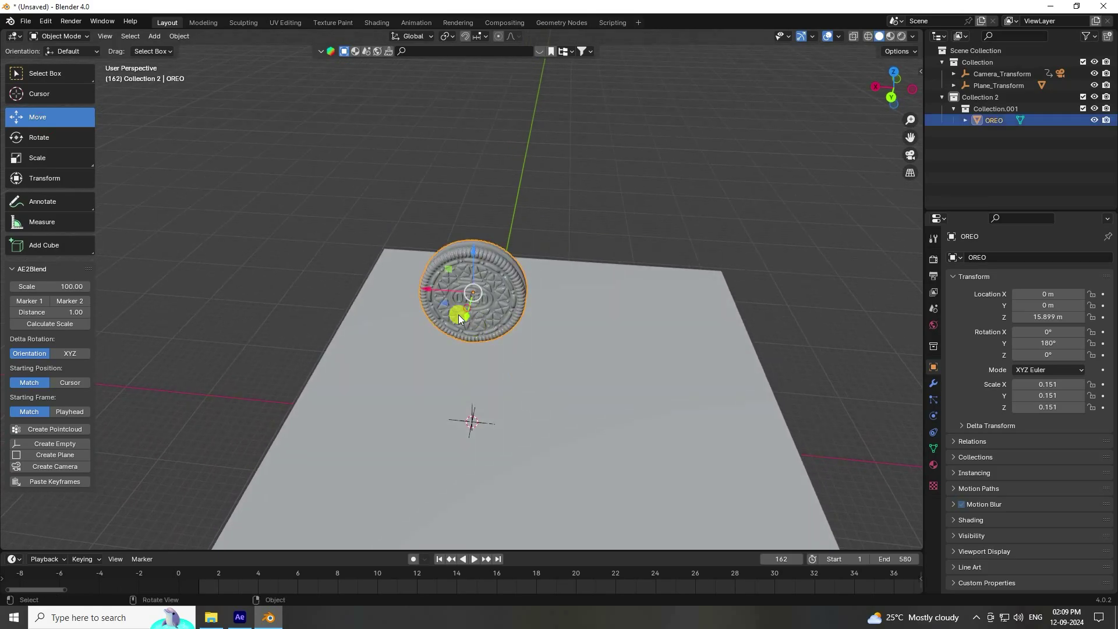
middle_drag(460, 314, 469, 327)
key(KP_0)
scroll(463, 342, down, 4)
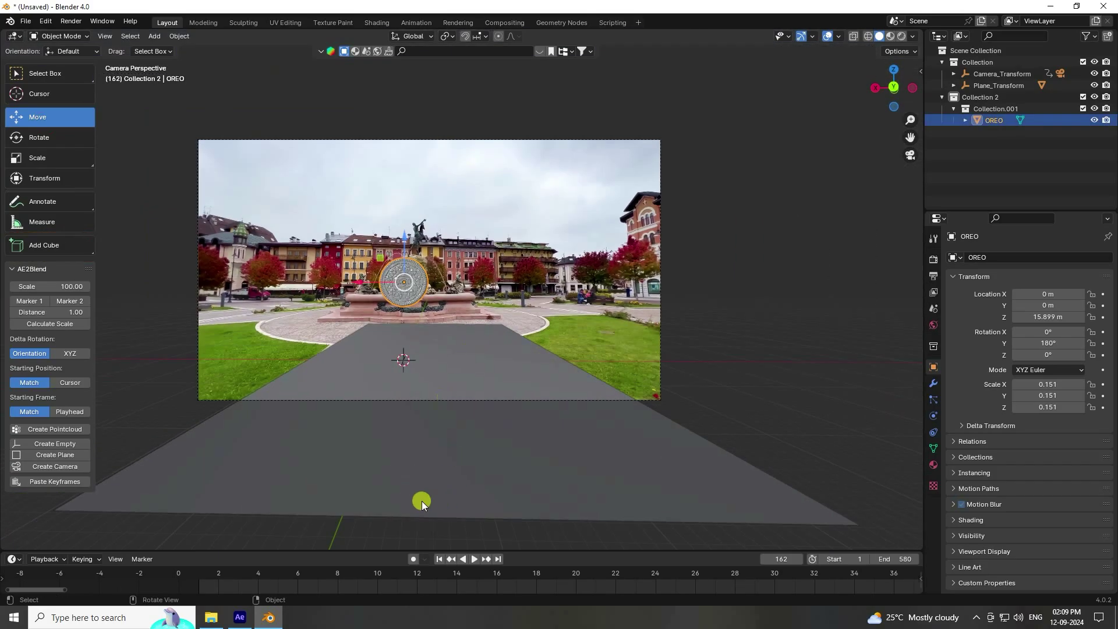
click(439, 560)
scroll(461, 327, up, 4)
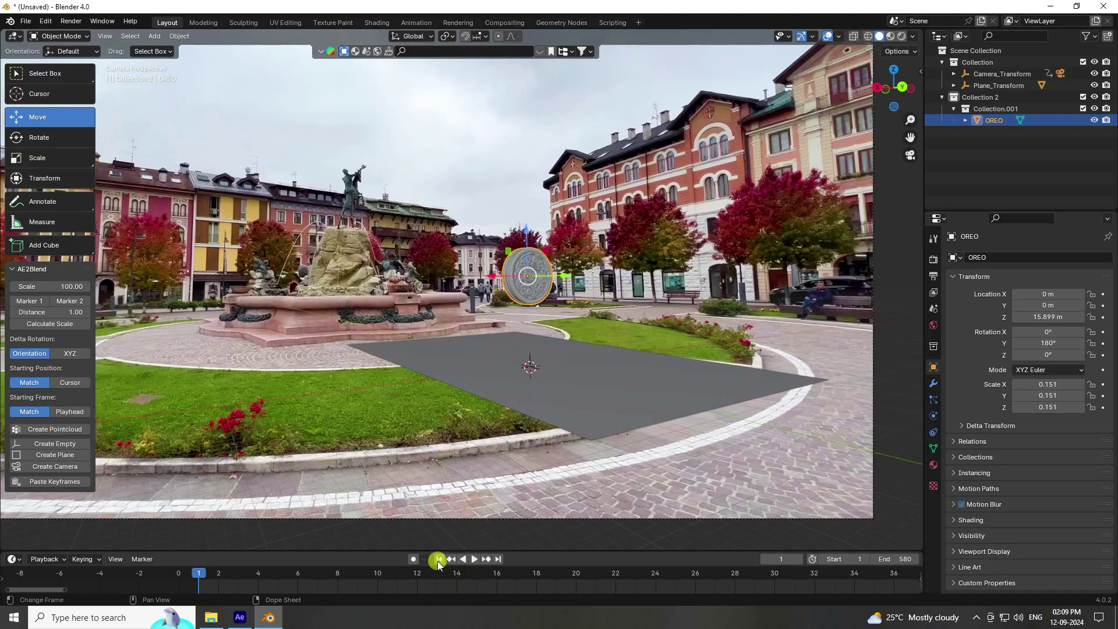
click(475, 559)
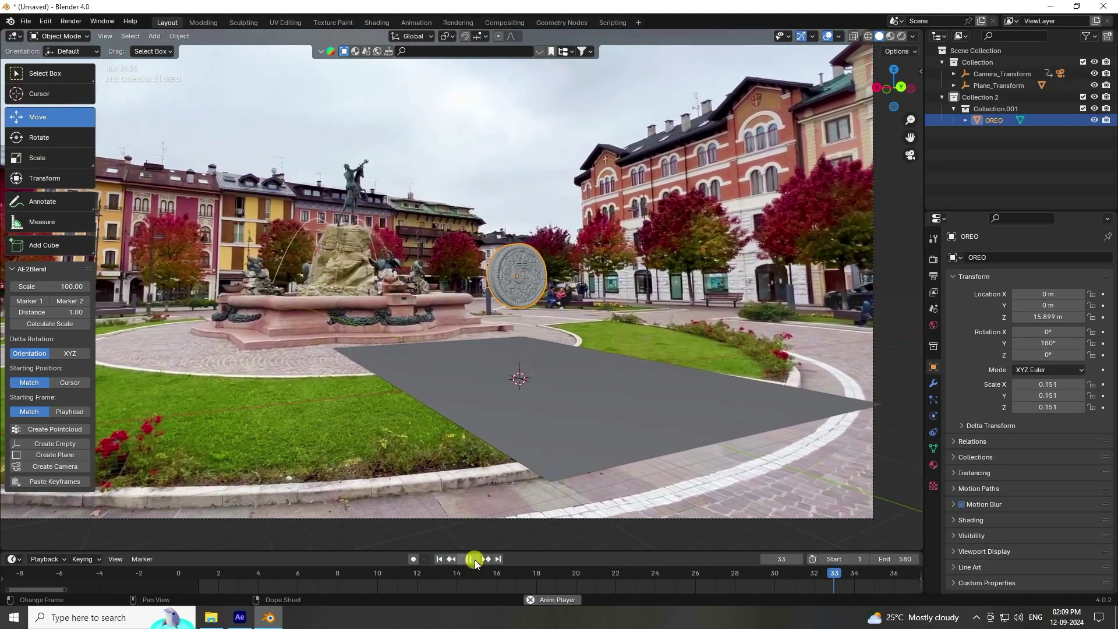
click(439, 559)
middle_drag(445, 442, 530, 409)
In top view, shift the OREO over the plane, enlarge it, and preview through the camera.
key(KP_7)
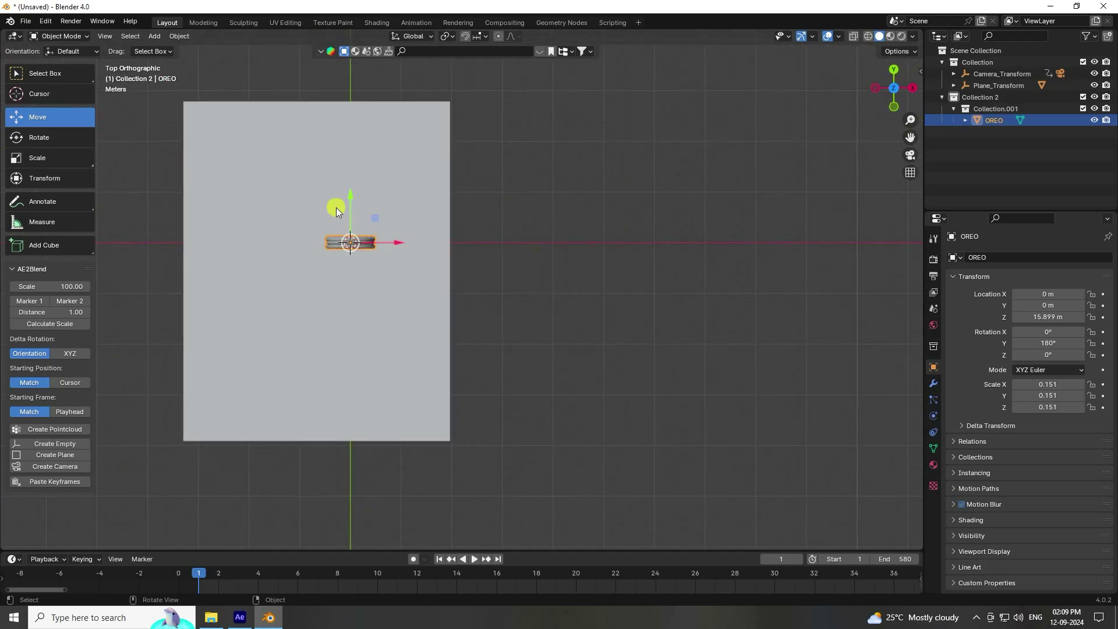
drag(374, 221, 338, 296)
key(s)
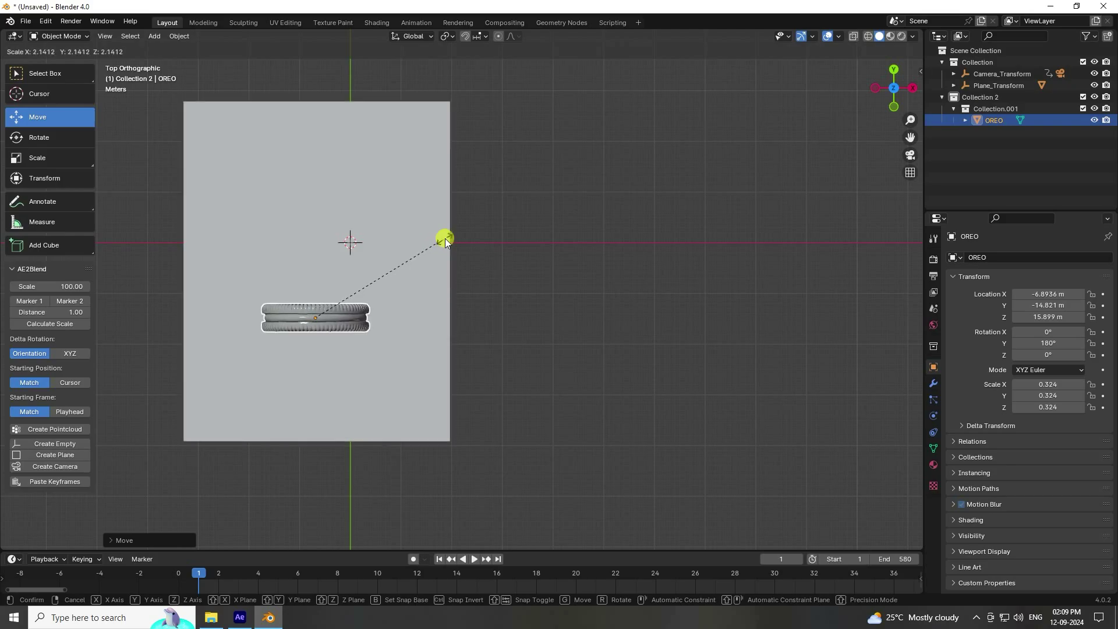
click(446, 240)
key(KP_0)
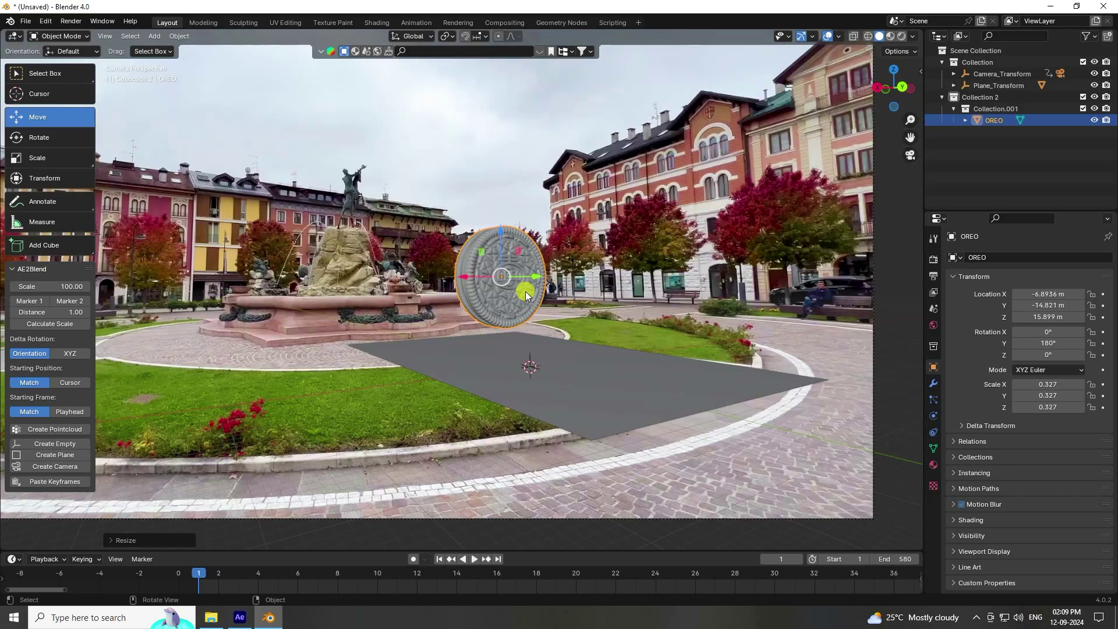
click(476, 559)
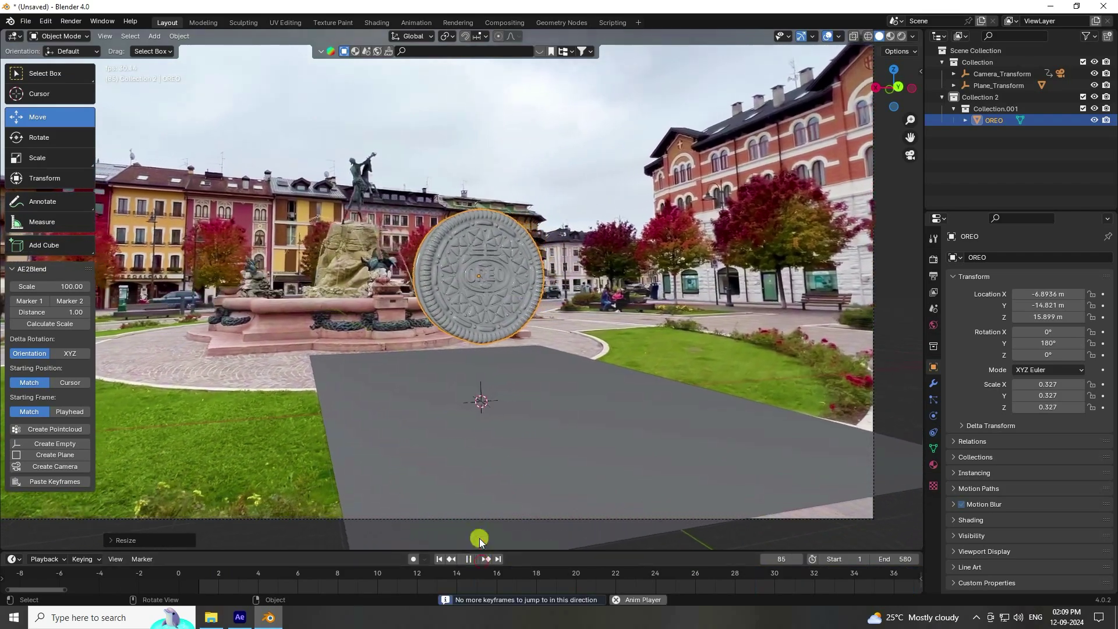
click(488, 559)
click(468, 559)
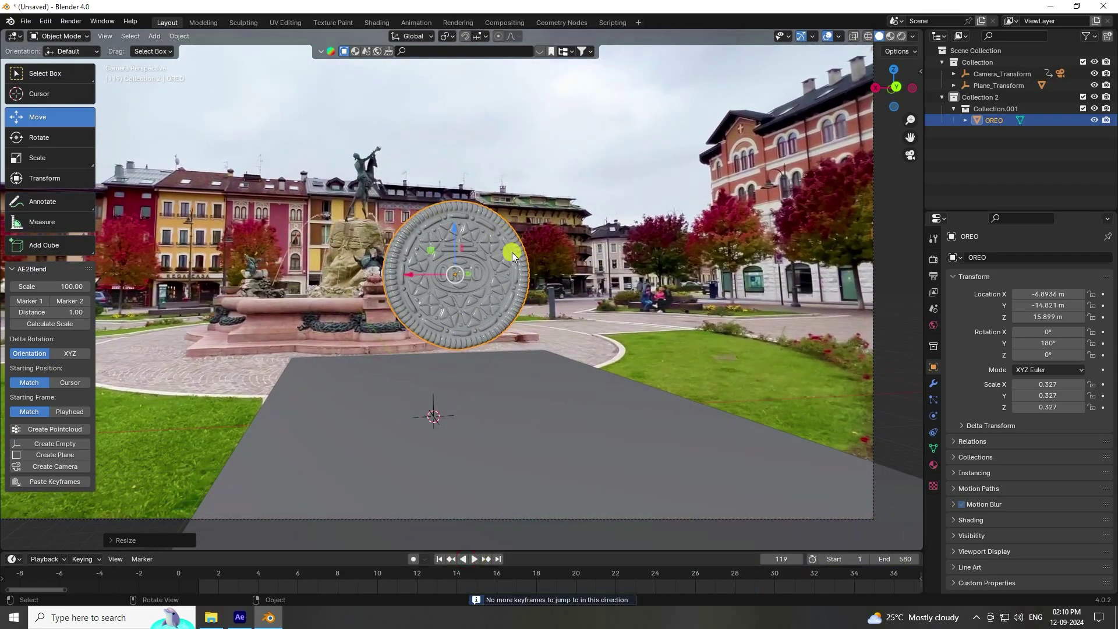
Enlarge the Oreo further to scale 0.438 and replay from the first frame.
key(s)
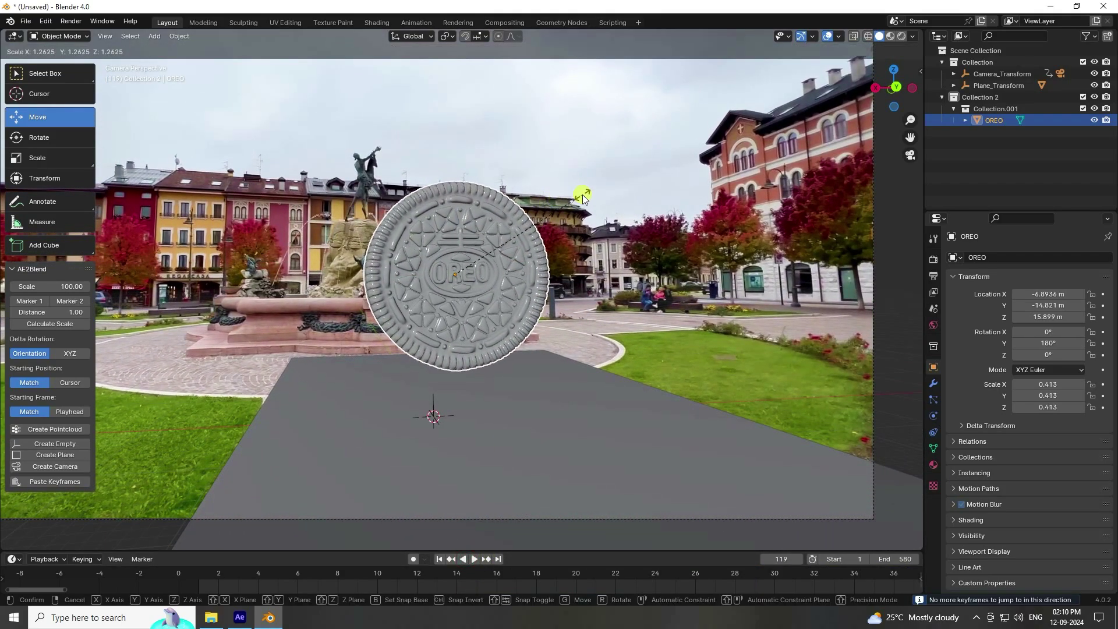
click(592, 193)
scroll(494, 296, down, 4)
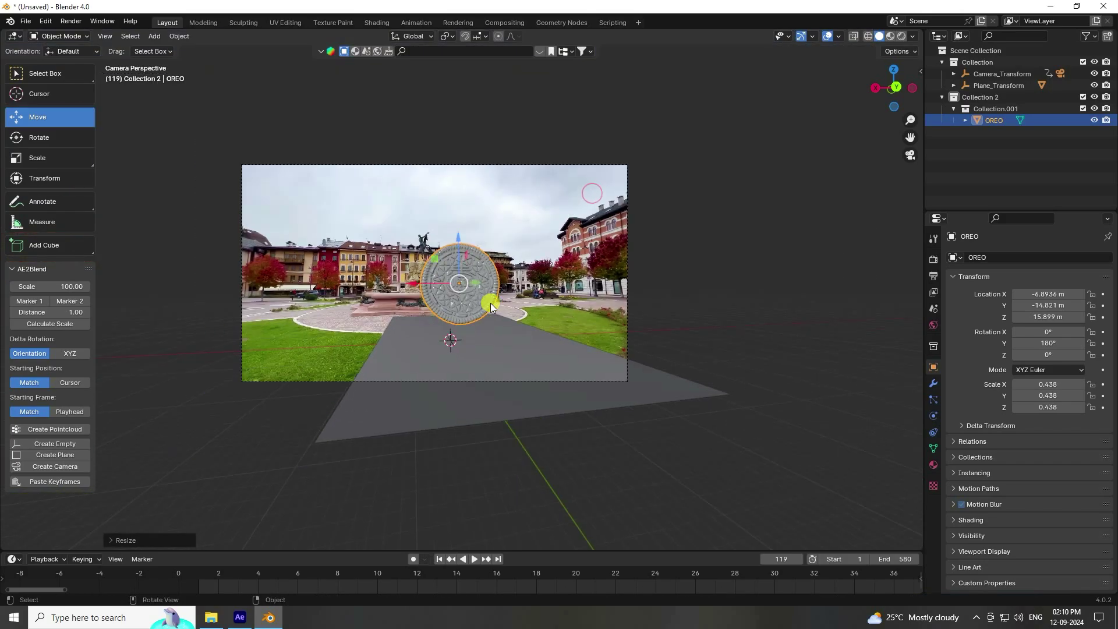
scroll(490, 303, up, 4)
key(shift+Left)
click(474, 559)
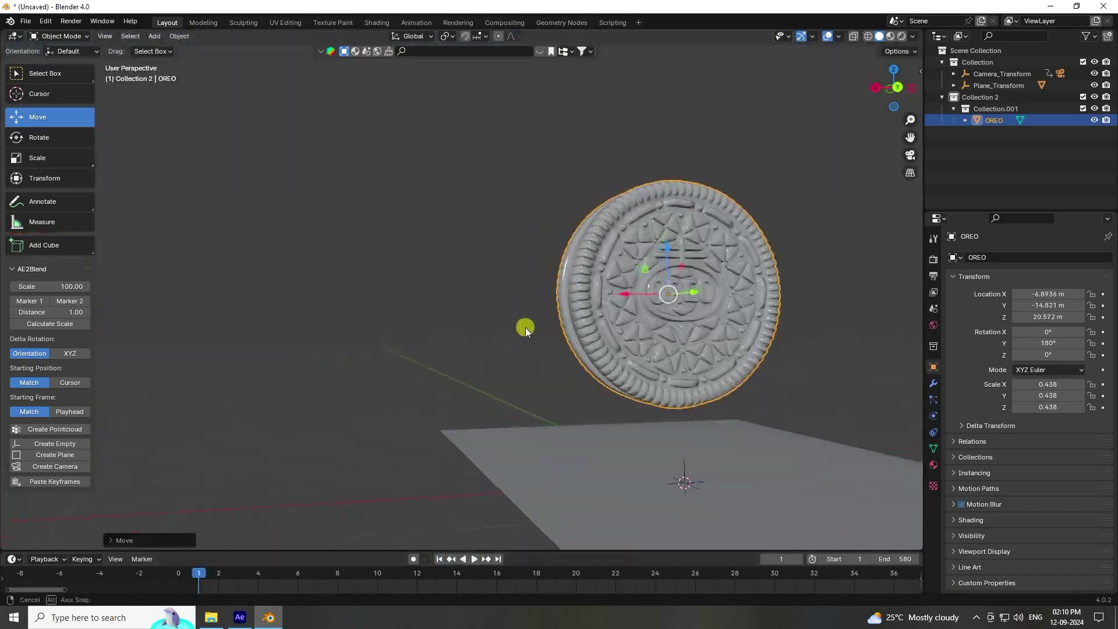
Shrink the Oreo to scale 0.363.
scroll(574, 343, down, 5)
shift+middle_drag(655, 331, 600, 319)
key(s)
click(598, 256)
Keyframe the Oreo's Z rotation from 0° at frame 1 to 600° at frame 580.
drag(1042, 355, 315, 333)
scroll(525, 588, down, 5)
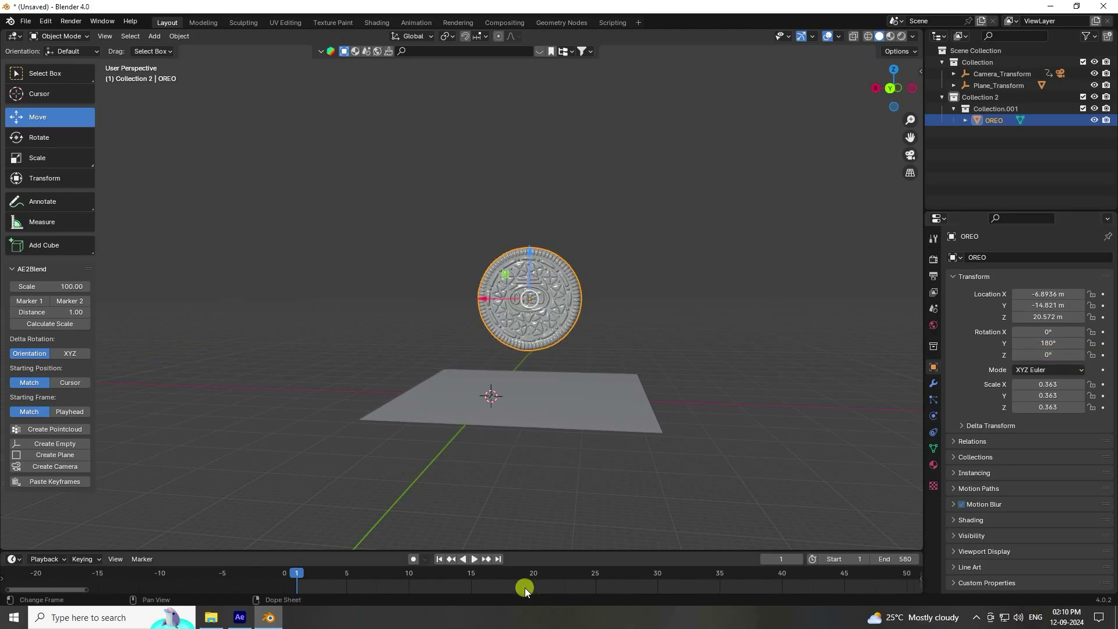
middle_drag(561, 575, 217, 569)
scroll(315, 573, down, 4)
middle_drag(313, 575, 284, 603)
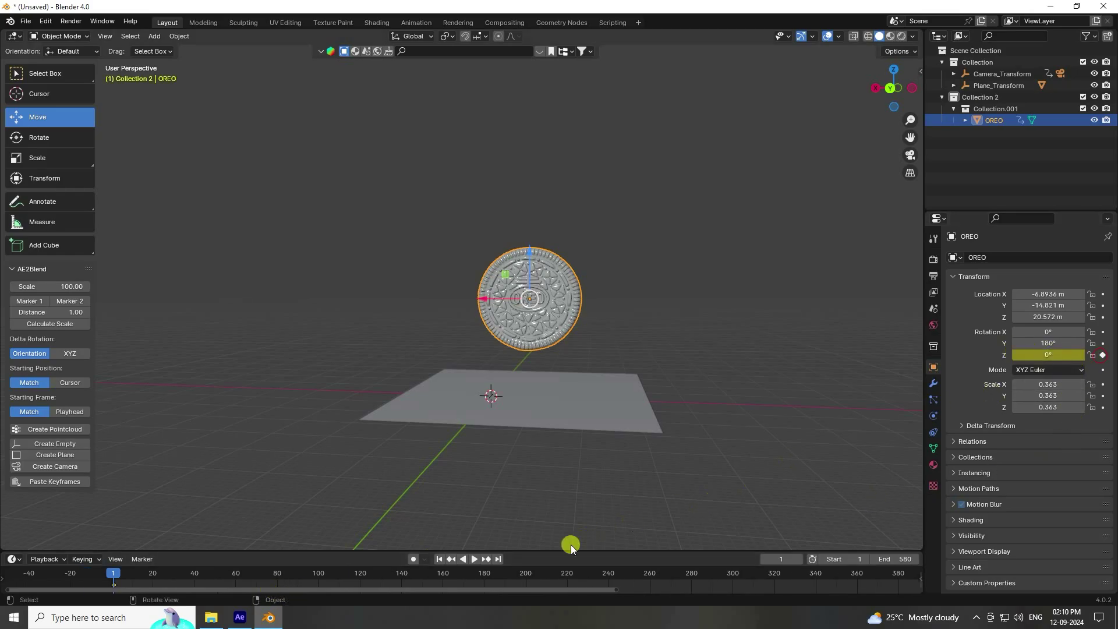
scroll(446, 579, down, 4)
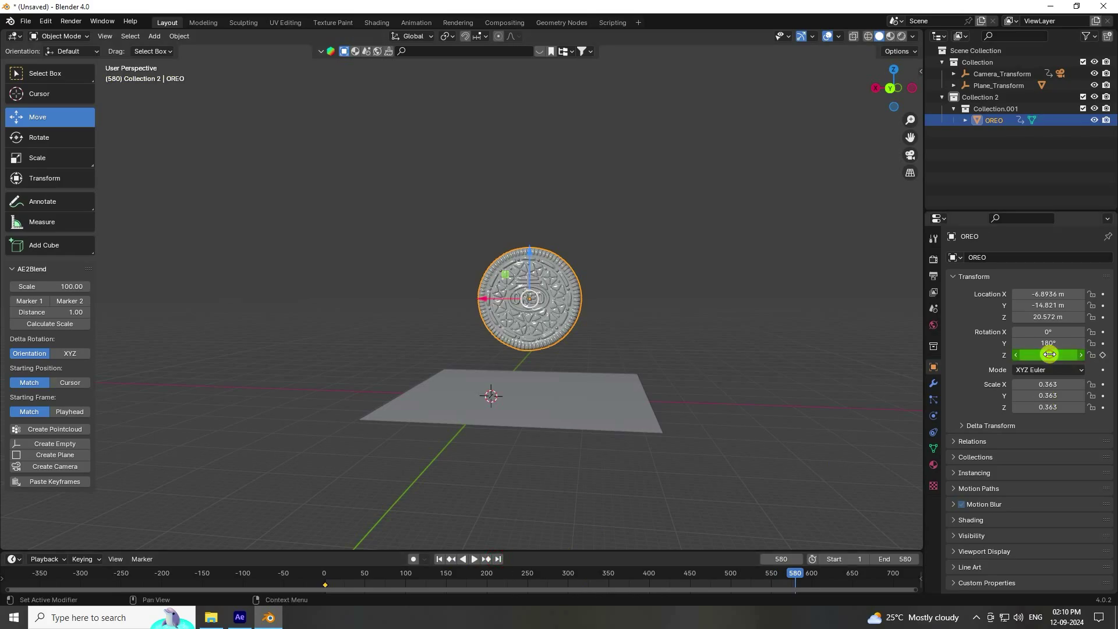
key(Return)
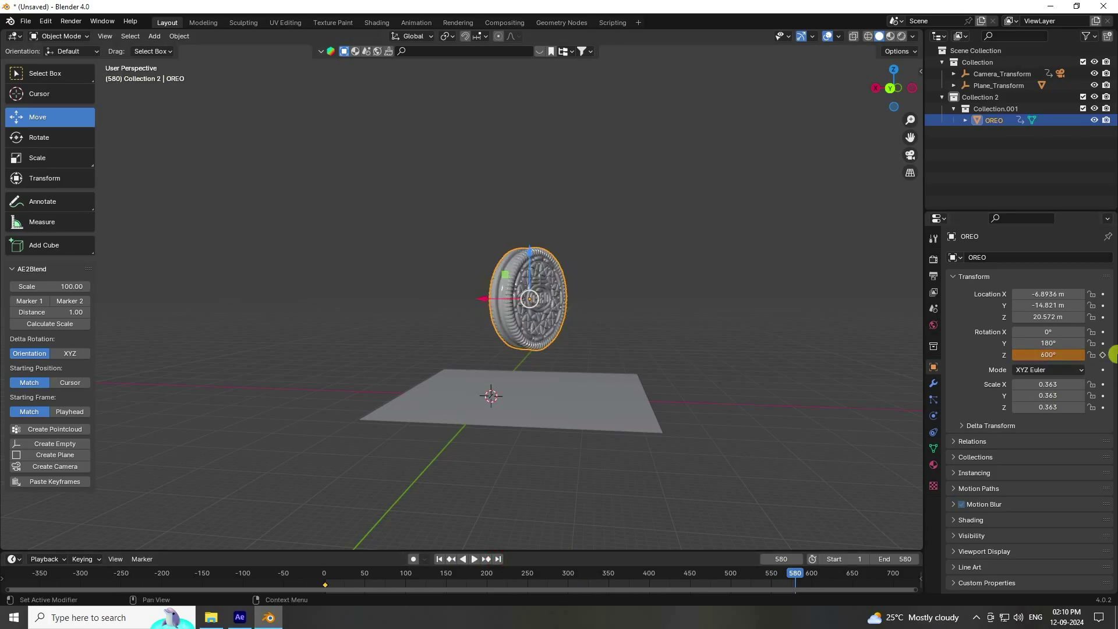
click(438, 559)
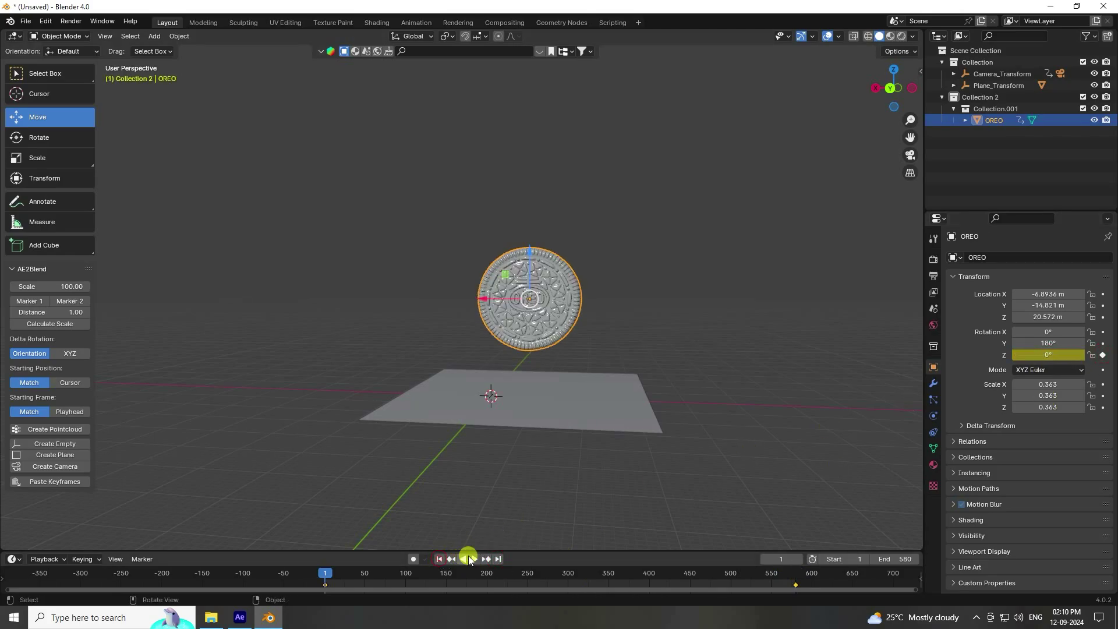
click(470, 559)
Give the rotation keyframes Linear interpolation and replay to check the steady spin.
drag(496, 552, 505, 534)
middle_drag(494, 560, 362, 561)
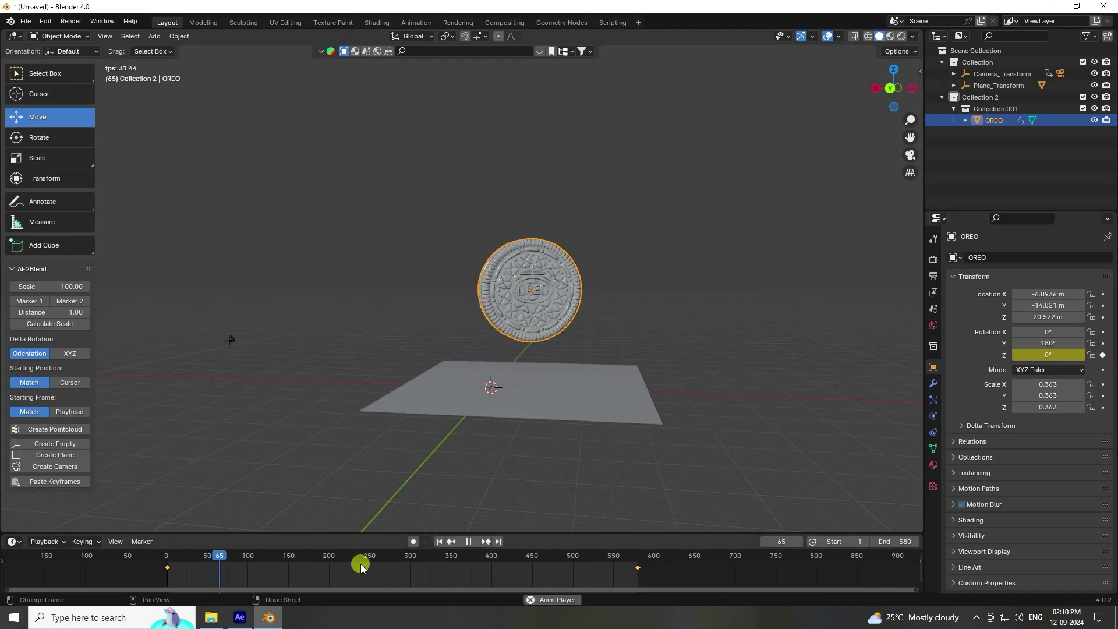
click(166, 567)
key(t)
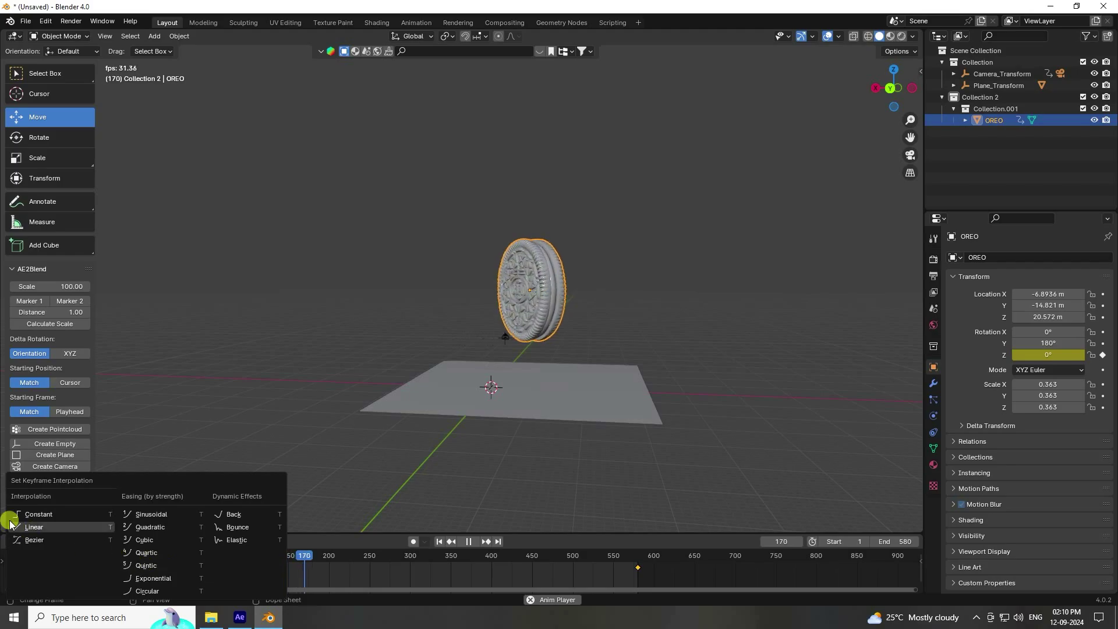
click(32, 530)
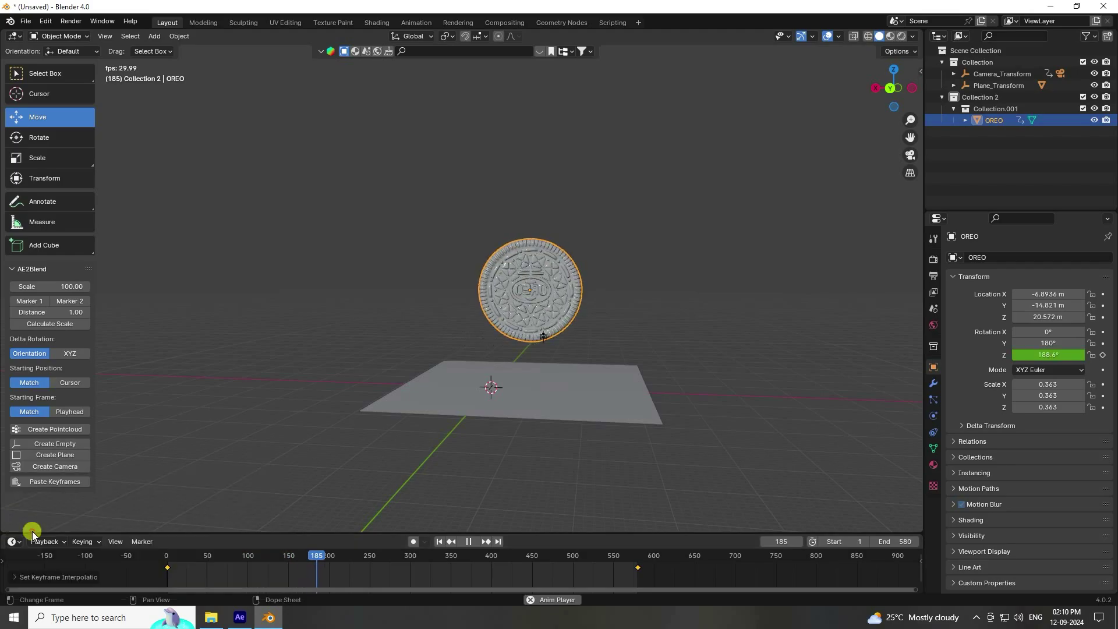
click(439, 541)
click(475, 542)
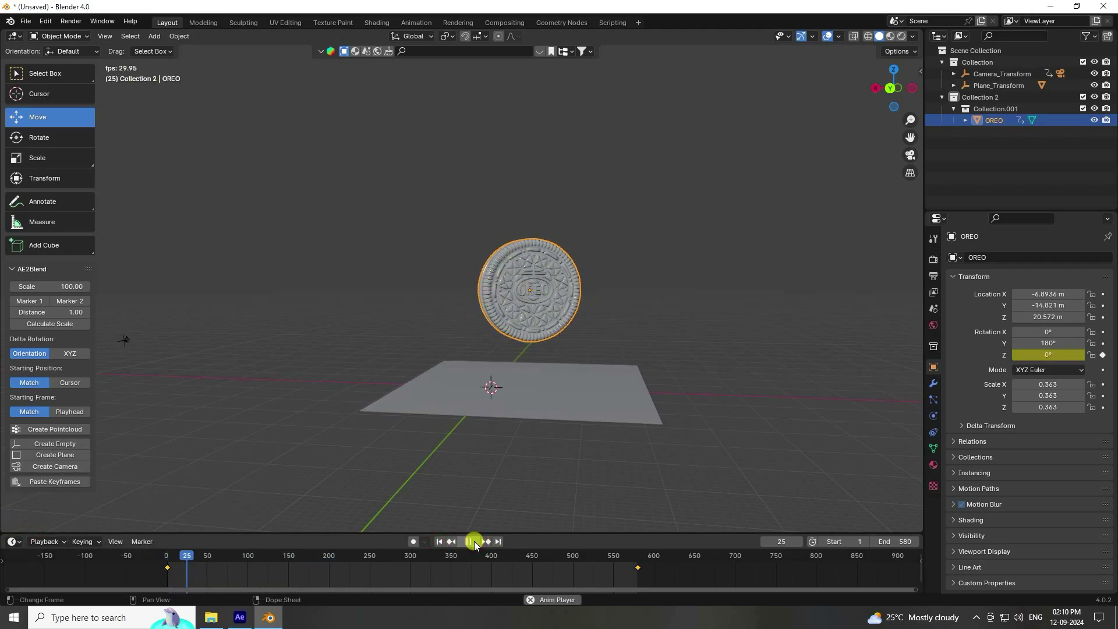
scroll(559, 266, up, 4)
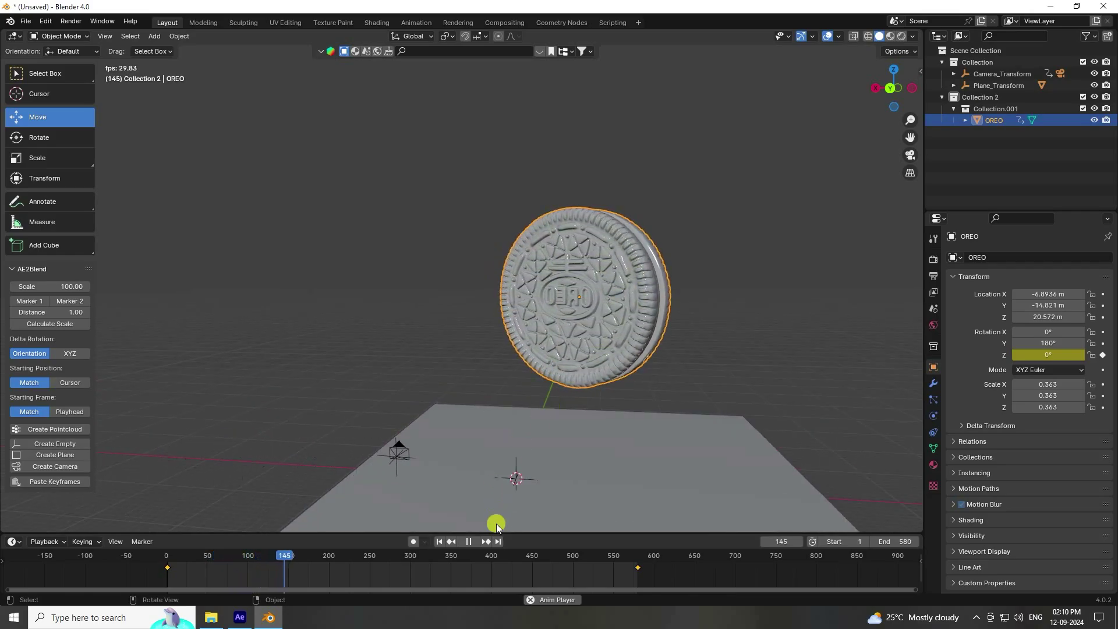
click(462, 542)
Add a UV sphere with 64 segments and 32 rings, then raise it to Z 41.998 m.
click(440, 542)
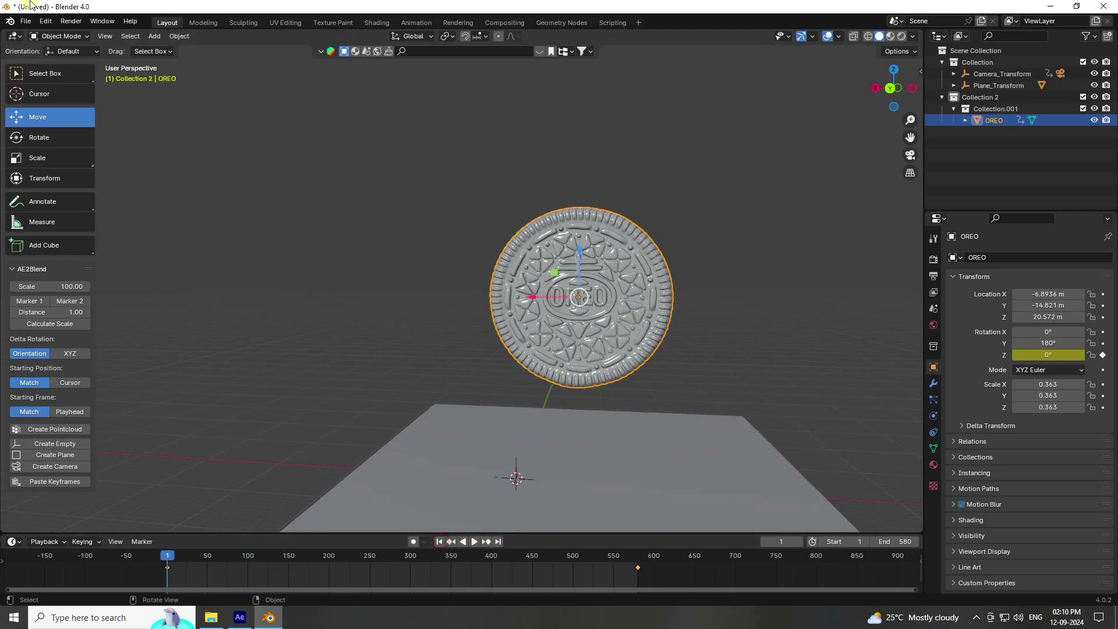
click(154, 36)
mouse_move(171, 51)
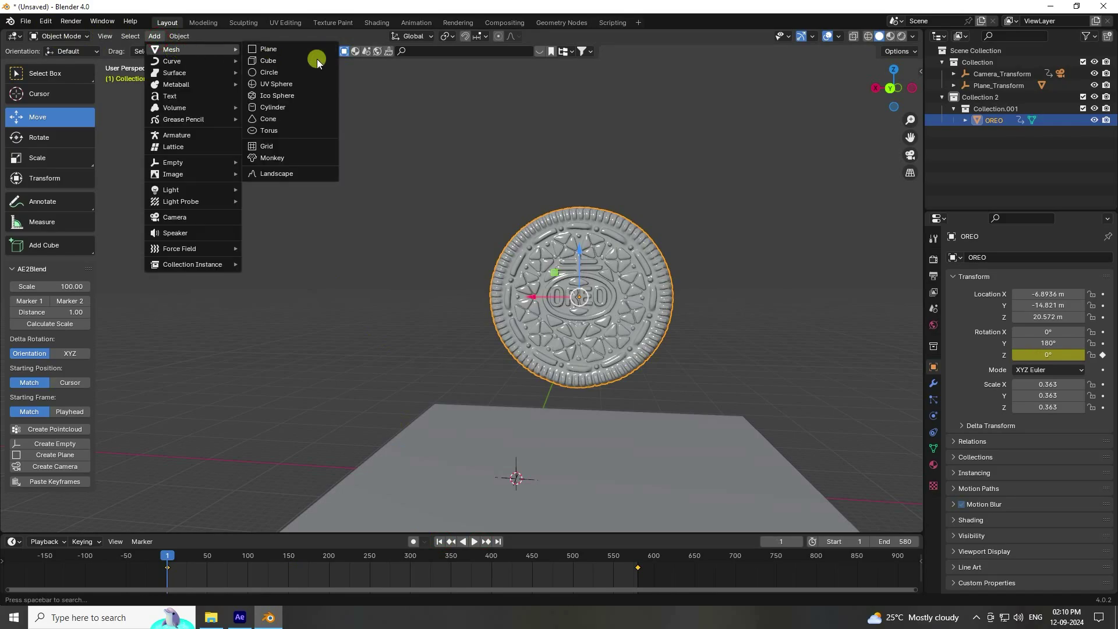
click(293, 85)
scroll(564, 347, down, 3)
scroll(525, 390, up, 3)
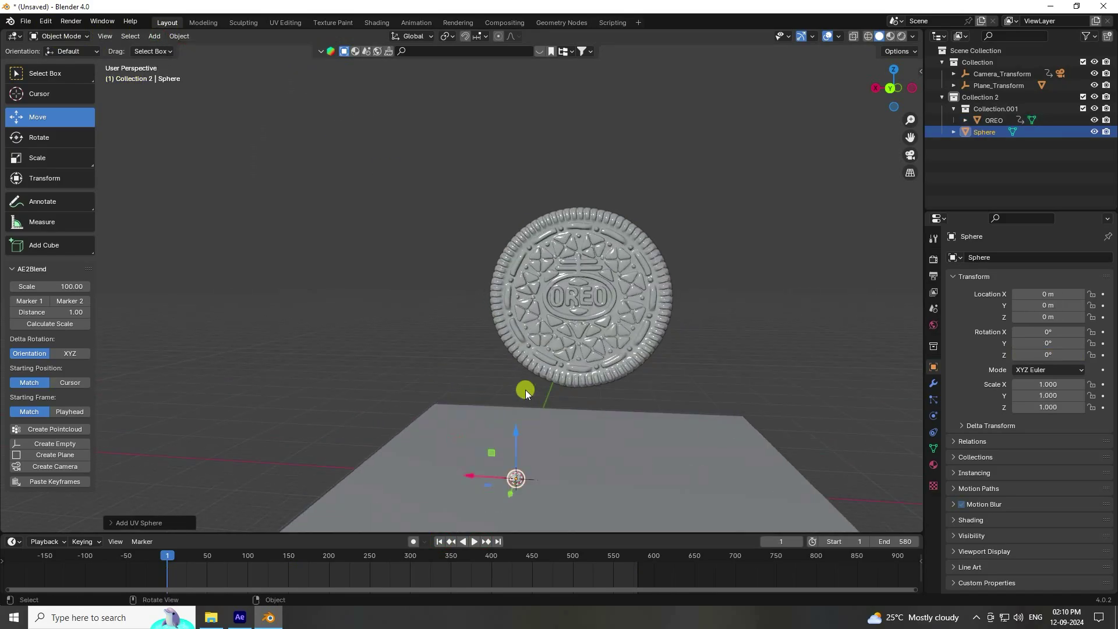
shift+middle_drag(525, 389, 504, 298)
scroll(504, 298, up, 3)
click(138, 522)
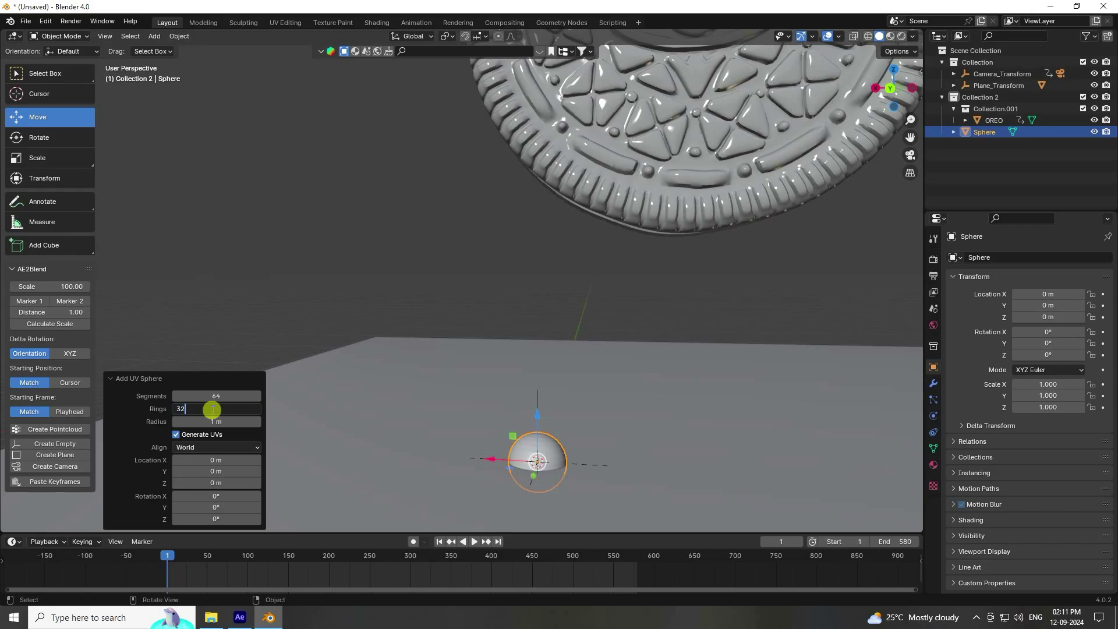
scroll(522, 365, down, 5)
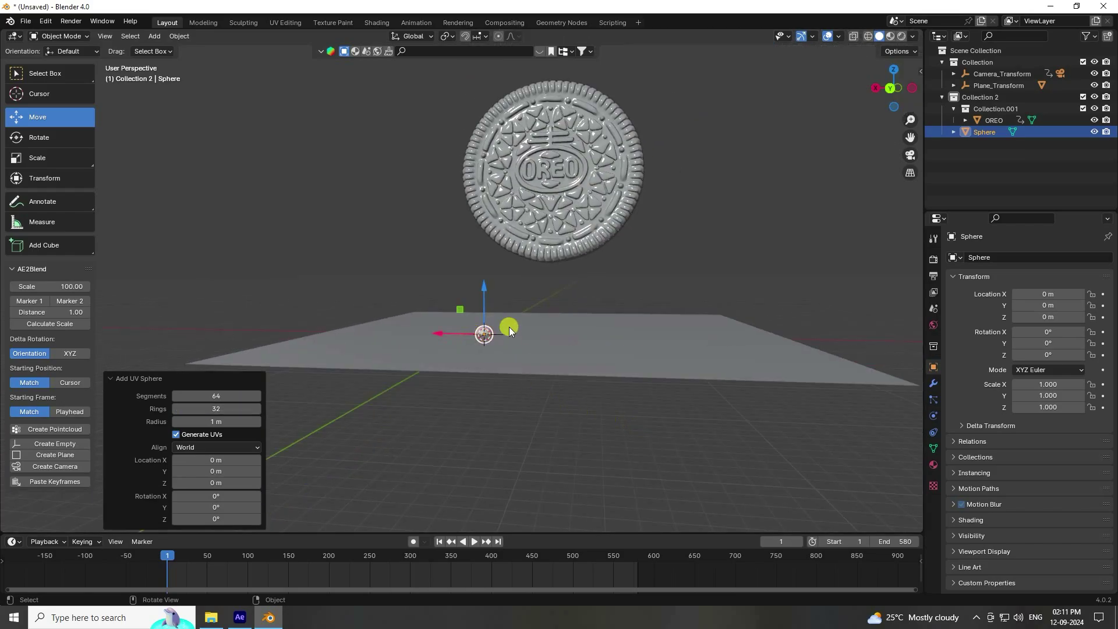
shift+middle_drag(508, 327, 515, 423)
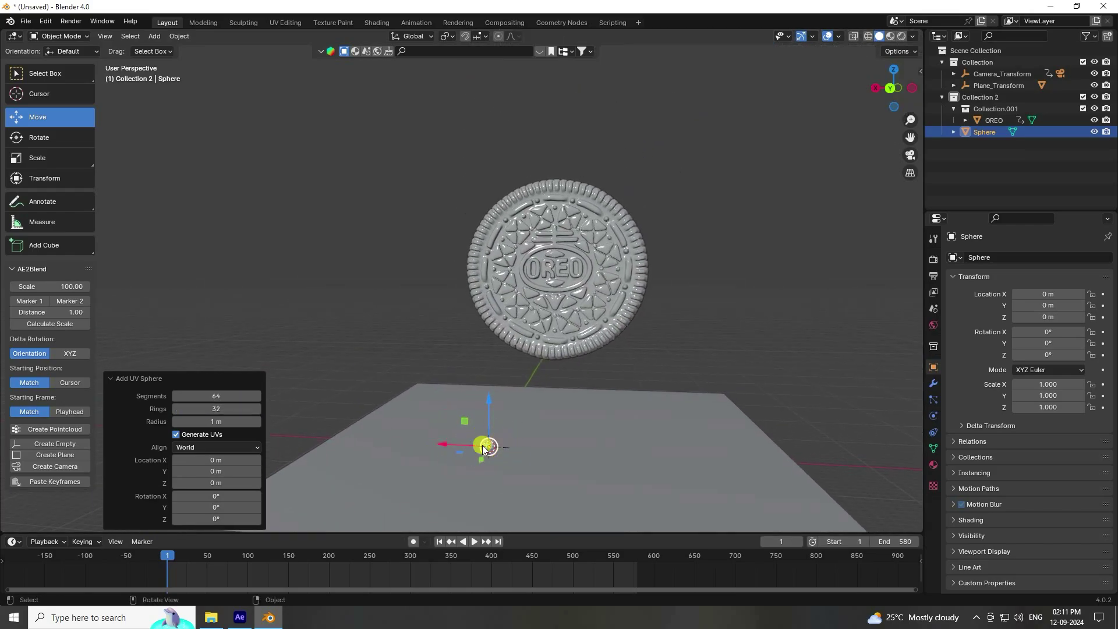
drag(494, 408, 597, 34)
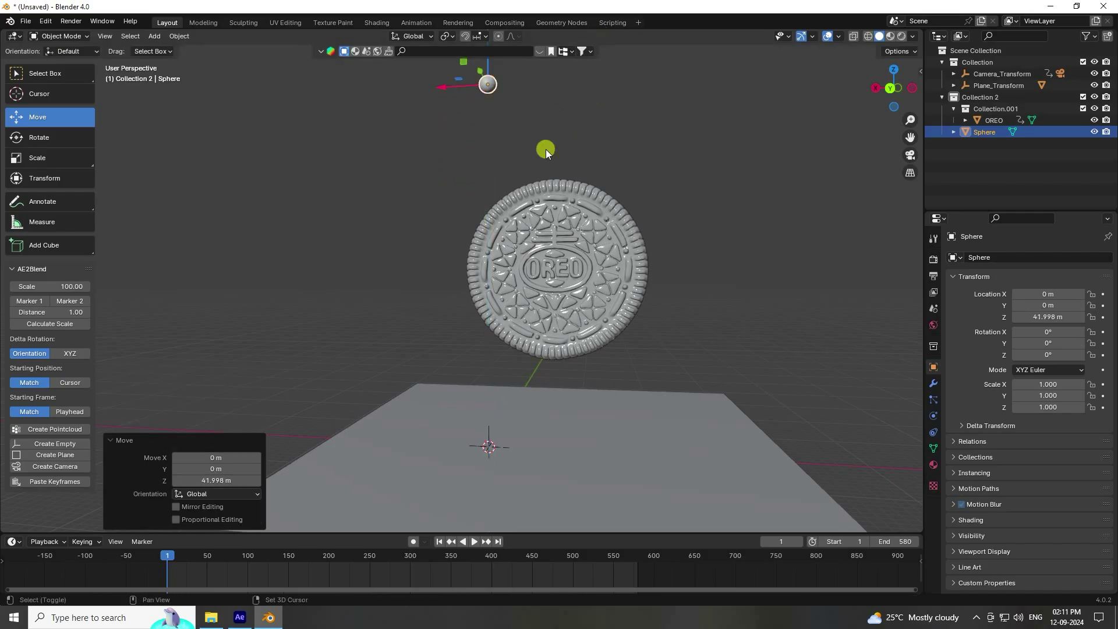
In top view, centre the sphere over the Oreo and scale it to 1.474.
shift+middle_drag(546, 149, 489, 360)
key(KP_7)
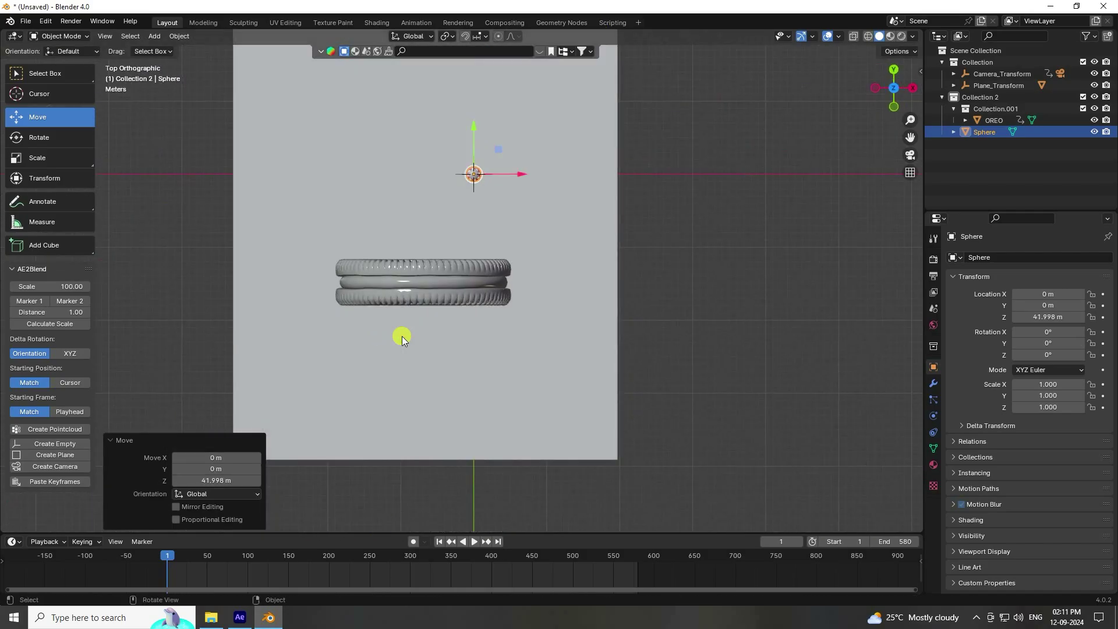
drag(499, 152, 454, 257)
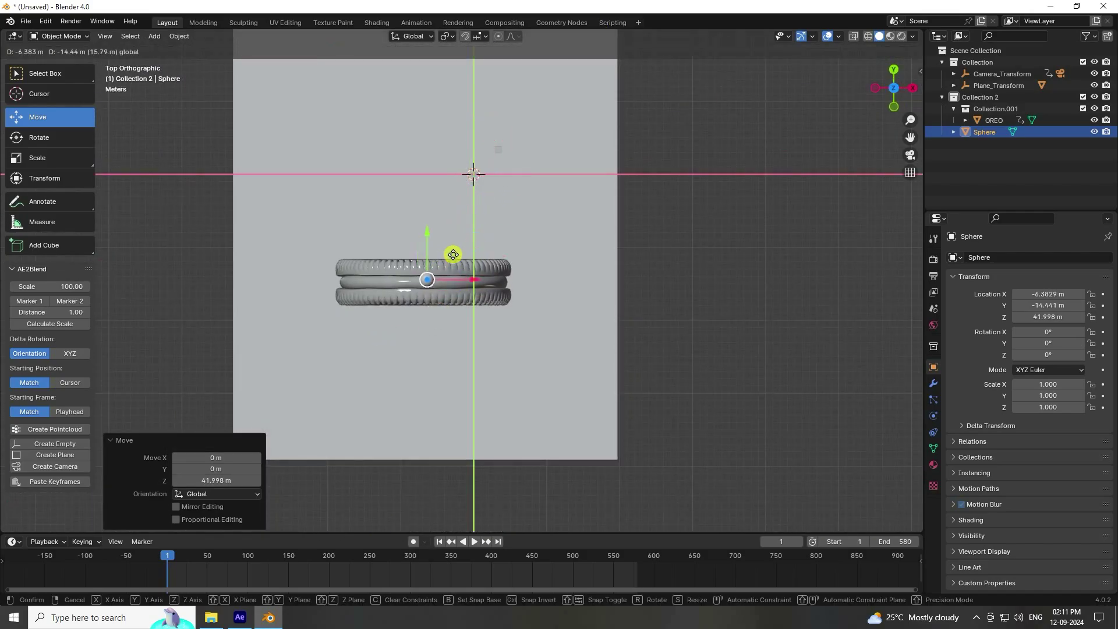
scroll(452, 256, up, 4)
key(s)
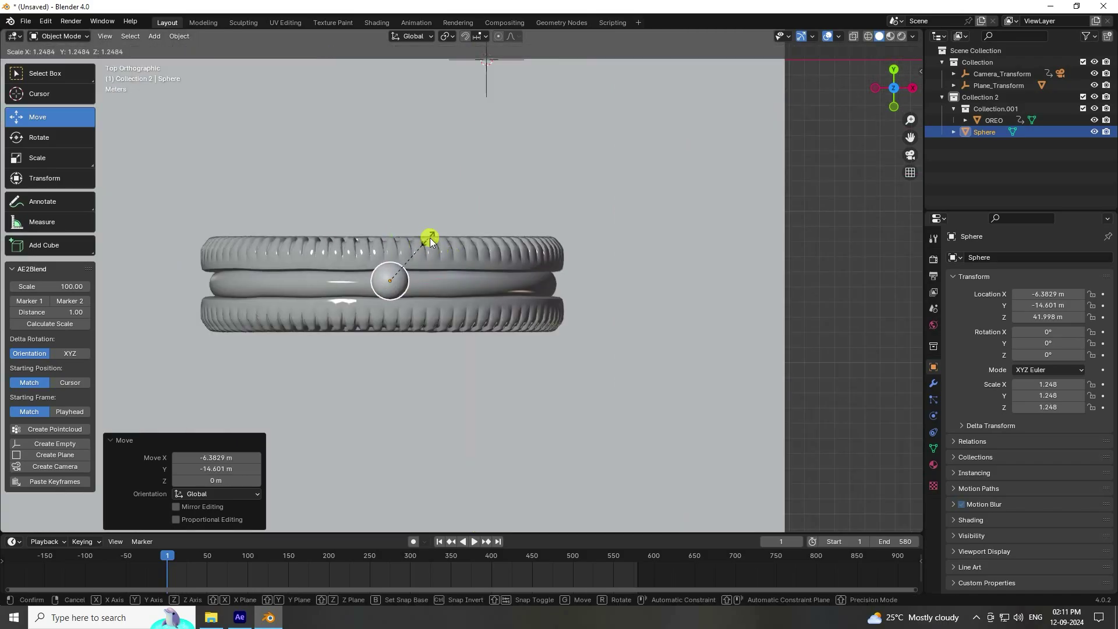
click(438, 234)
Raise the sphere to Z 45.668 m.
middle_drag(410, 296, 457, 324)
scroll(456, 324, down, 4)
drag(439, 199, 441, 175)
scroll(462, 372, down, 1)
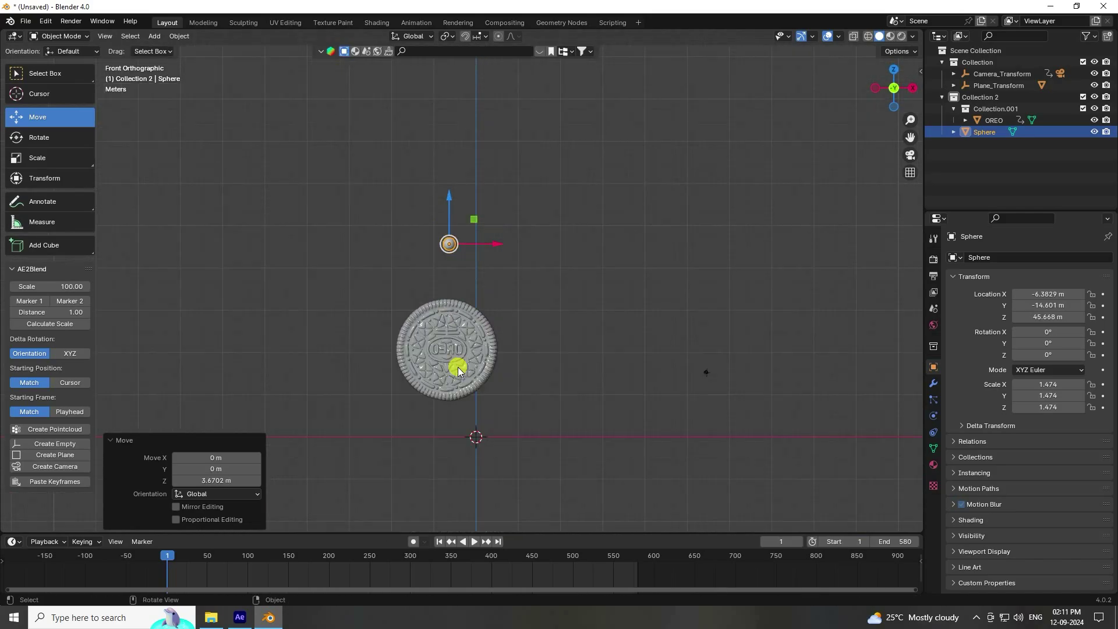
Move the sphere into a new Collection 3.
right_click(997, 138)
click(959, 139)
drag(983, 134, 990, 148)
scroll(348, 256, up, 3)
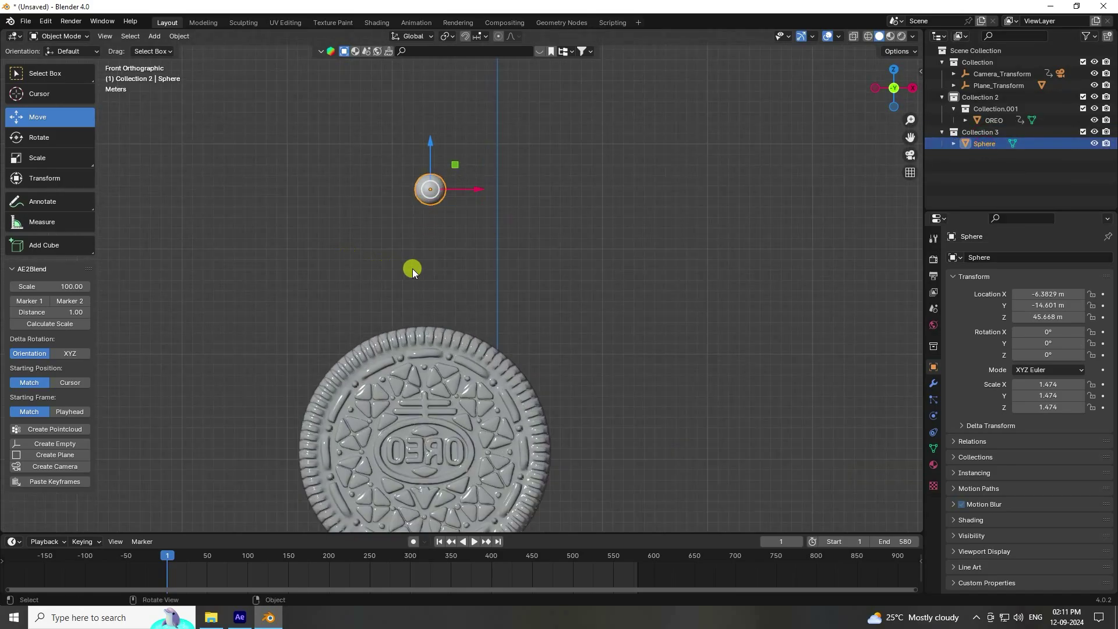
shift+middle_drag(412, 268, 494, 263)
Turn the sphere into a Quick Liquid, creating a Liquid Domain around it.
click(182, 36)
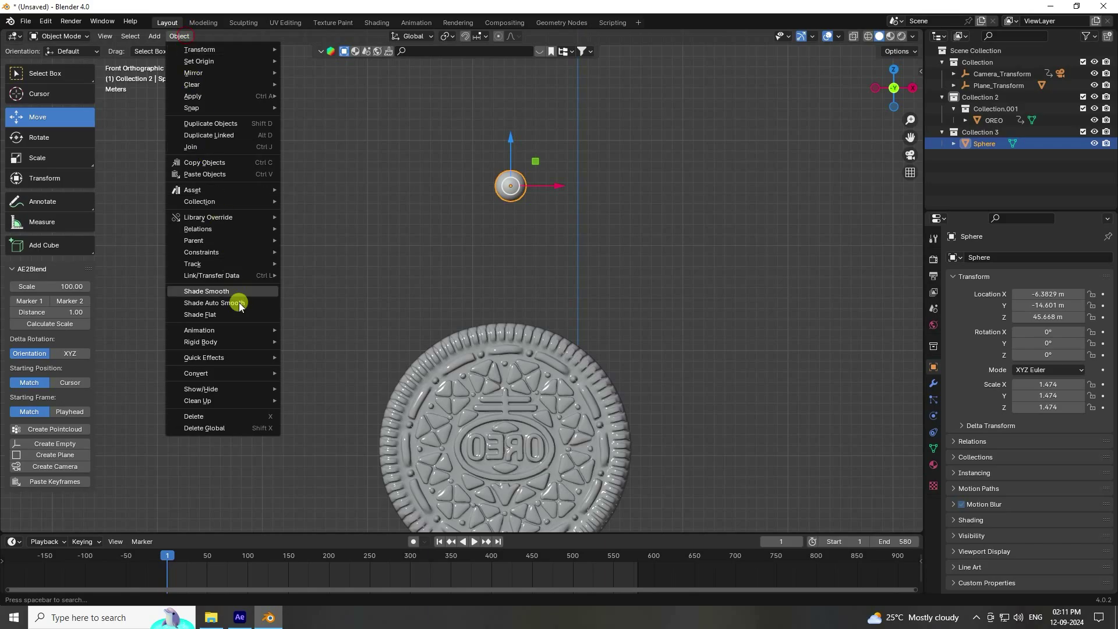
mouse_move(208, 330)
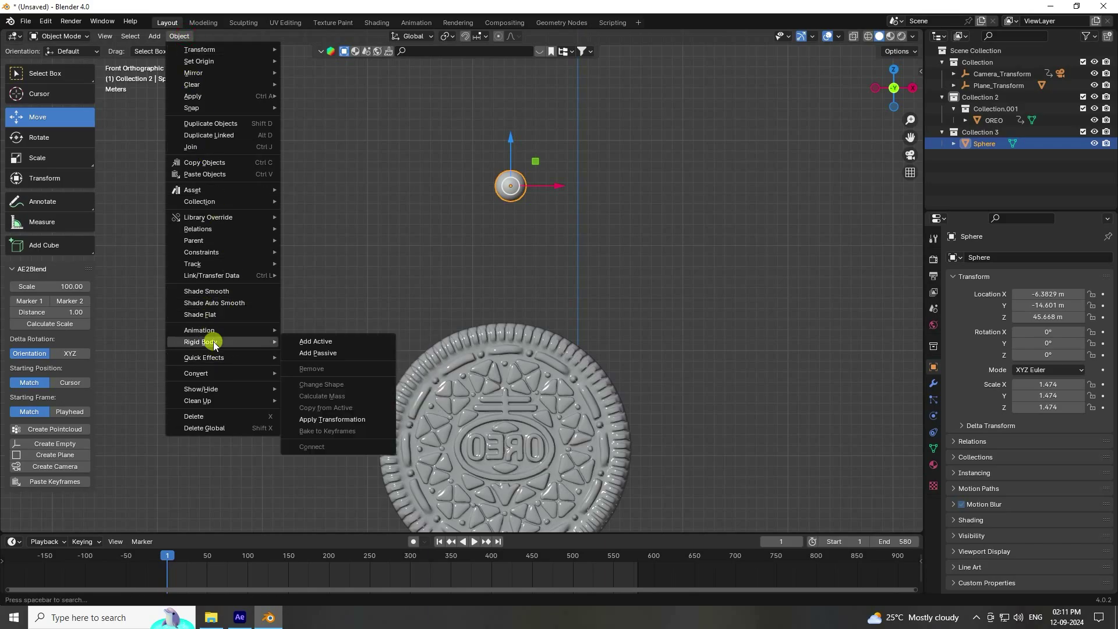
mouse_move(212, 359)
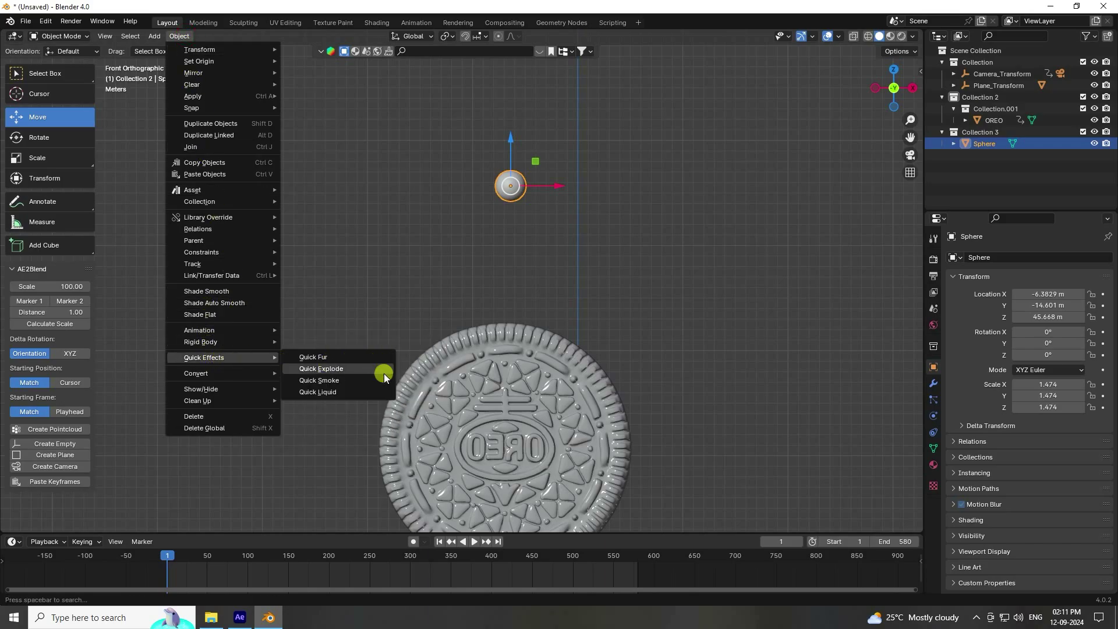
click(314, 392)
middle_drag(623, 182, 463, 489)
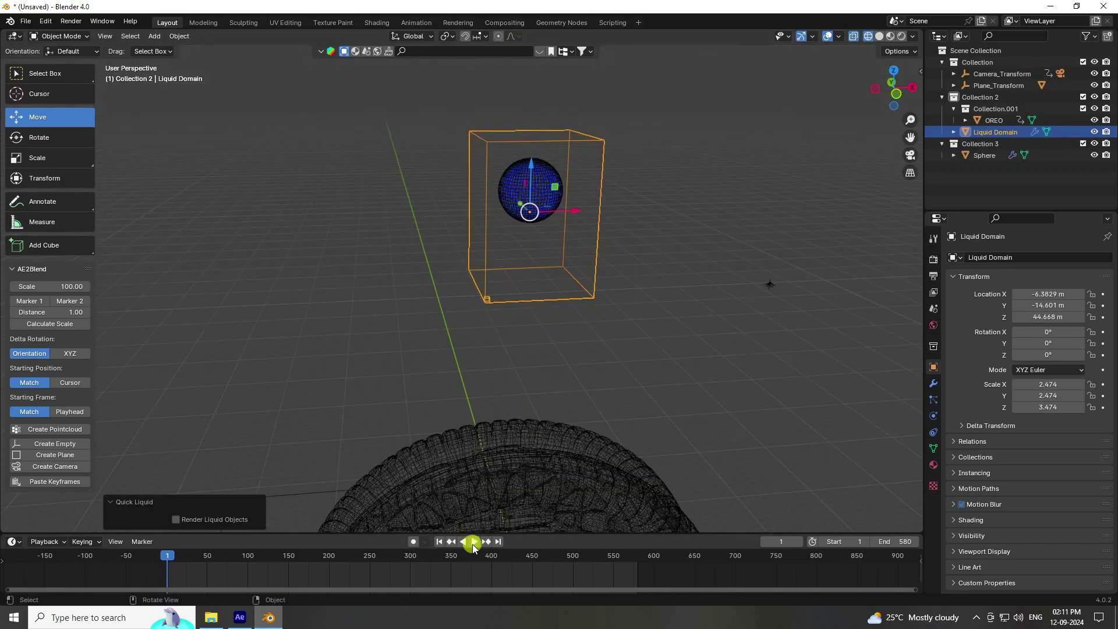
Play the liquid simulation, then stop it and return to frame 1.
click(473, 543)
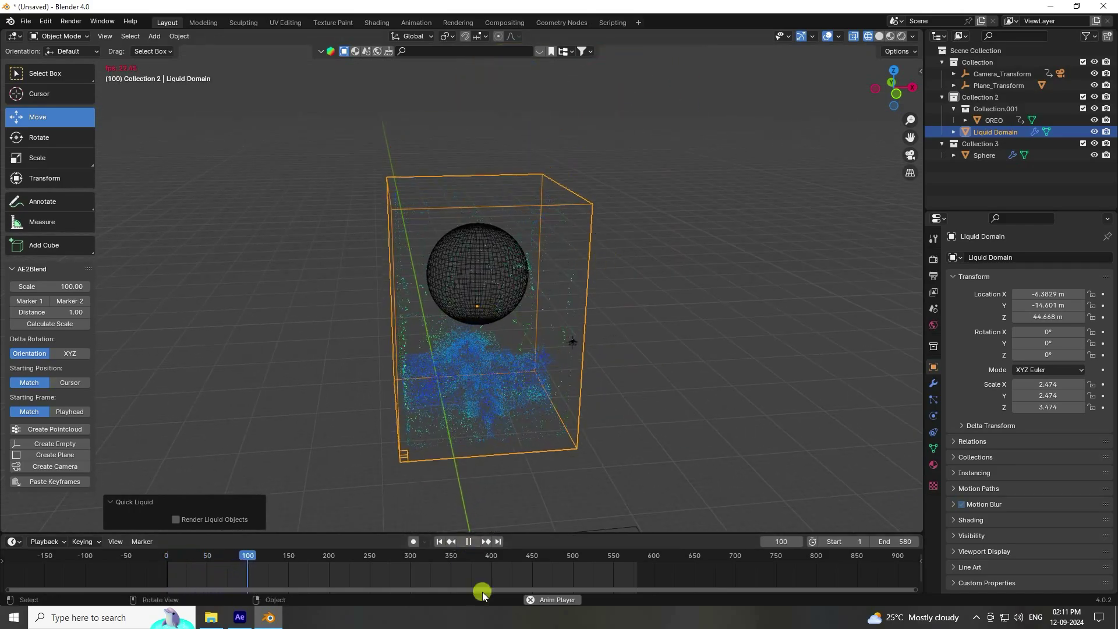
click(468, 542)
click(439, 541)
middle_drag(484, 425, 470, 284)
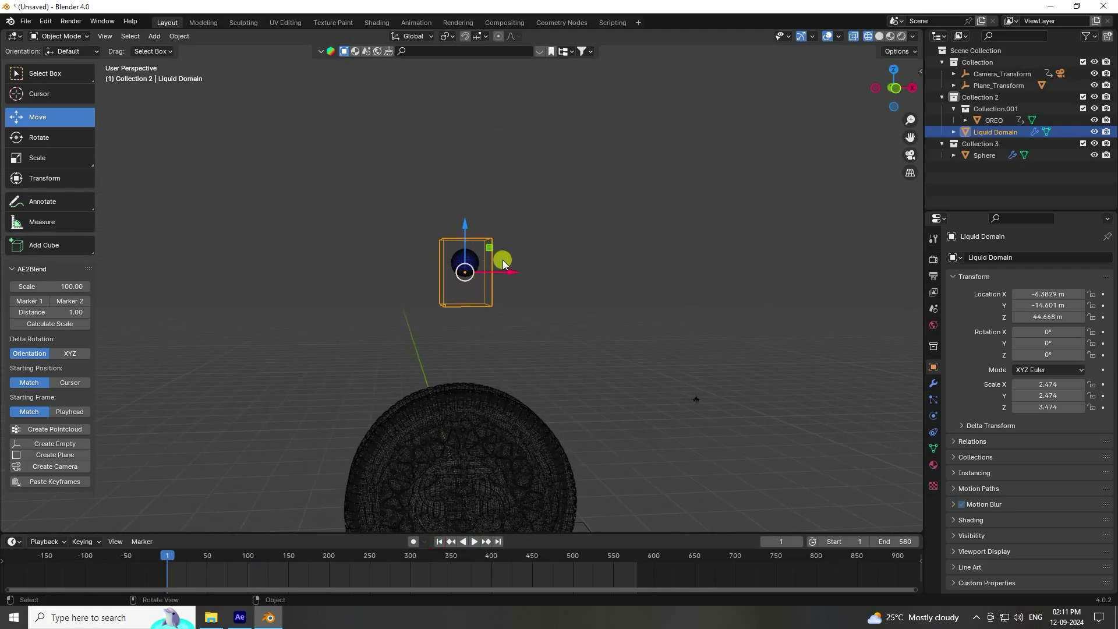
Move the Liquid Domain into Collection 3 and scale it up around the Oreo.
drag(995, 131, 992, 147)
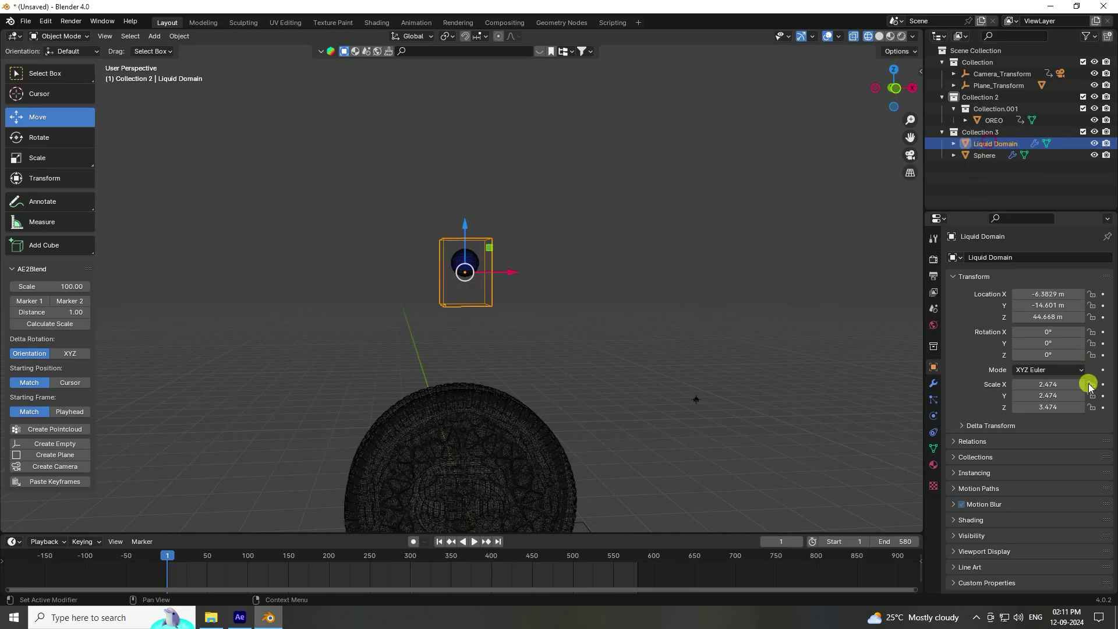
key(Return)
scroll(502, 238, down, 6)
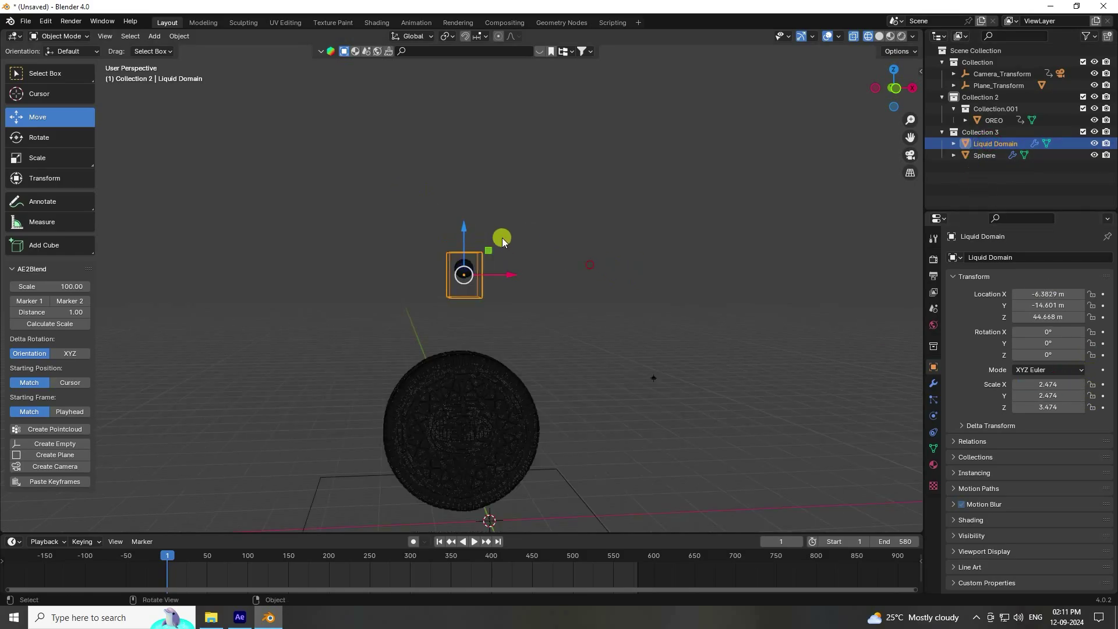
key(s)
click(834, 102)
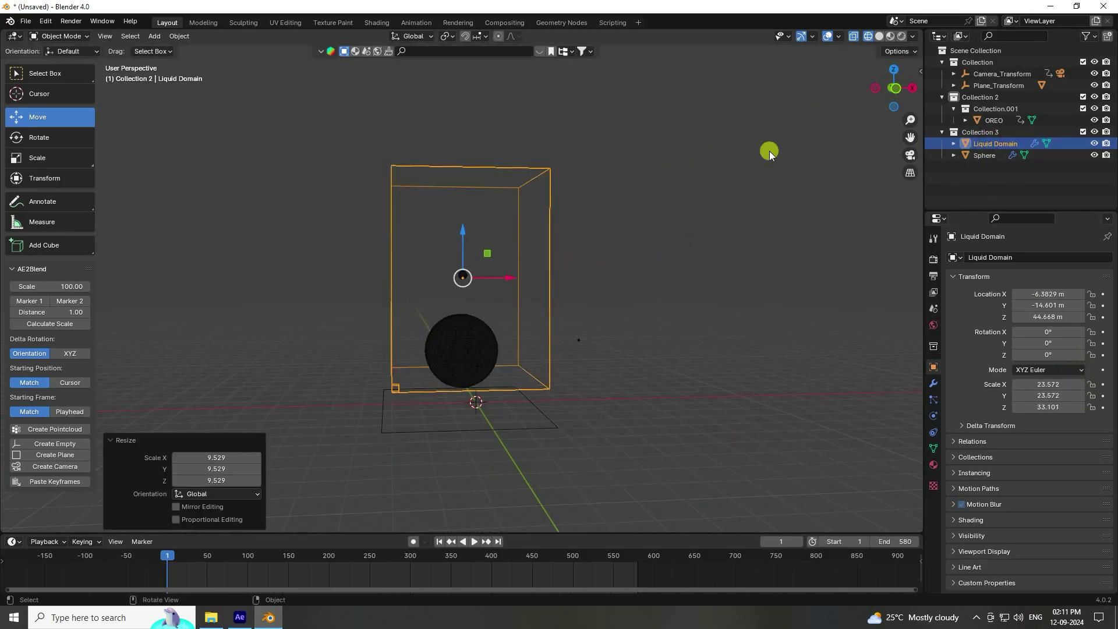
key(s)
click(741, 218)
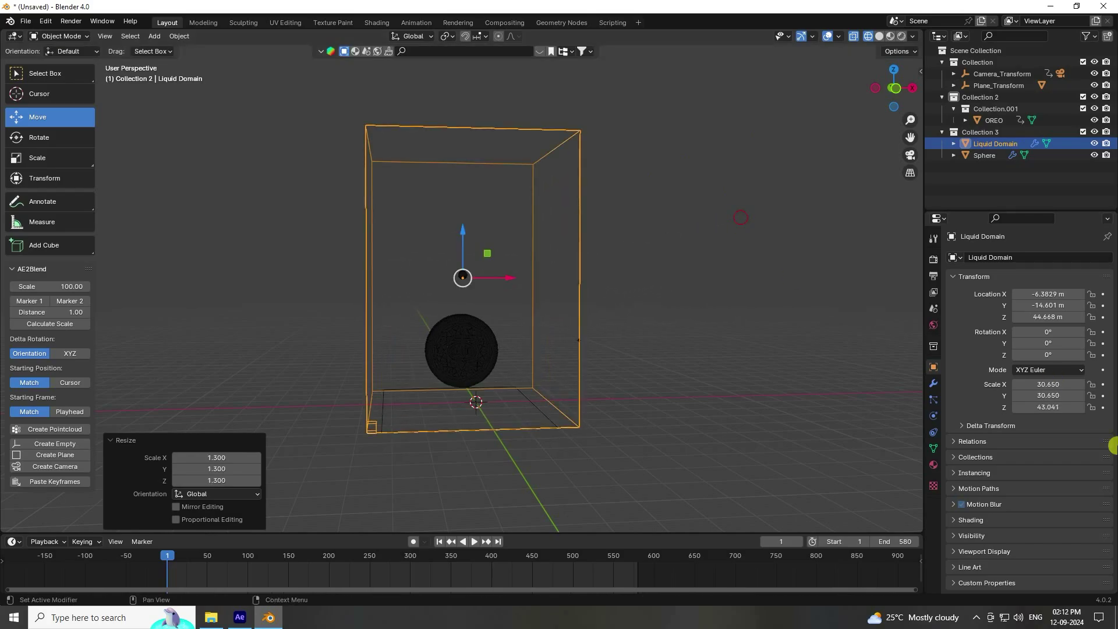
Set the Liquid Domain's X and Y scale to 30.
click(1053, 382)
text(30)
key(Return)
click(1052, 396)
text(30)
key(Return)
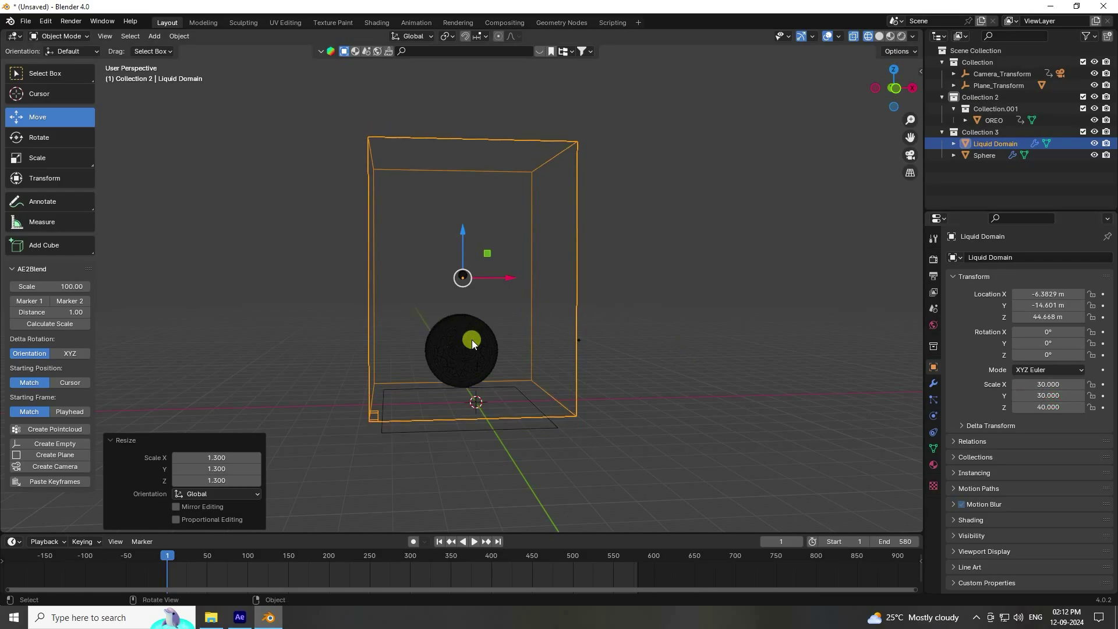
In front view, adjust the Liquid Domain's height to Z 37.376 m.
key(KP_1)
drag(461, 228, 466, 254)
scroll(465, 254, up, 5)
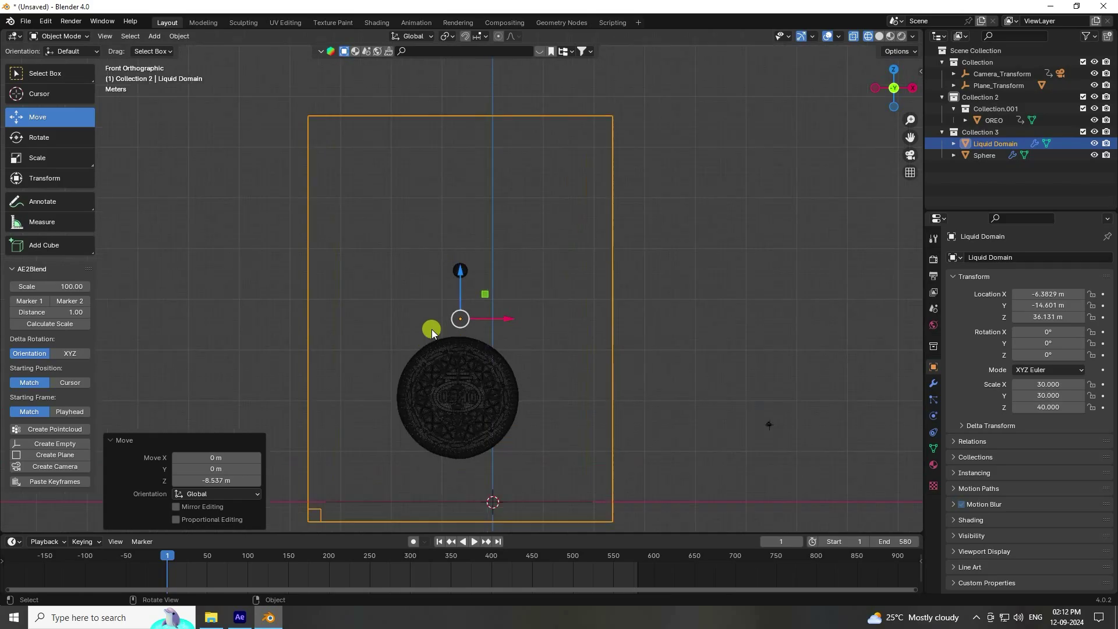
drag(537, 244, 538, 229)
middle_drag(483, 334, 512, 340)
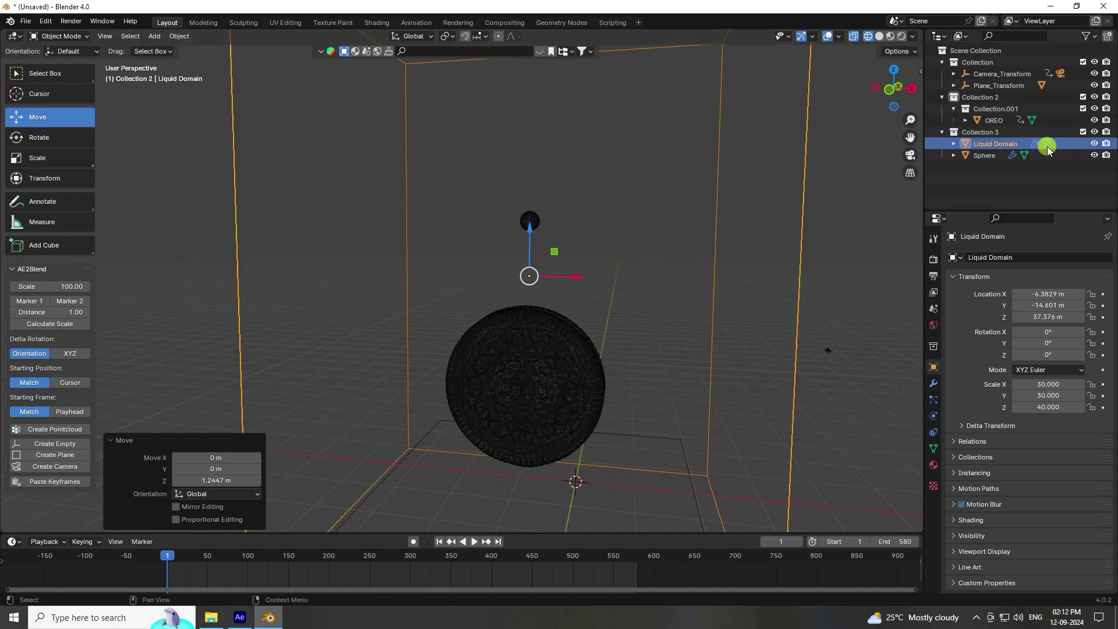
click(997, 144)
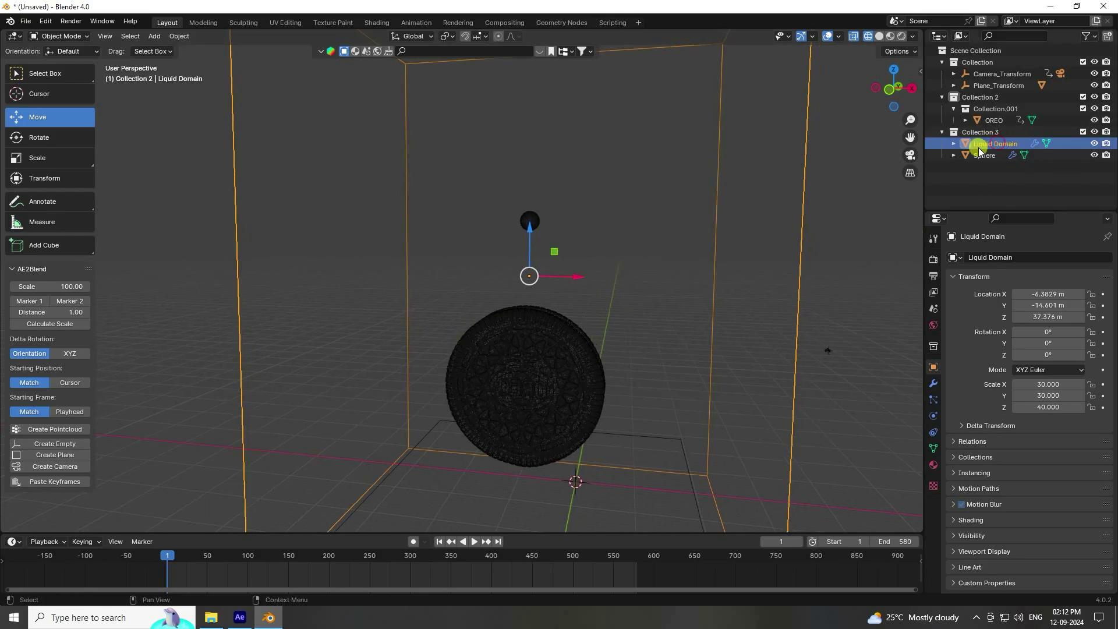
Set the Liquid Domain resolution to 64 and time scale to 1.7.
click(933, 413)
click(1055, 382)
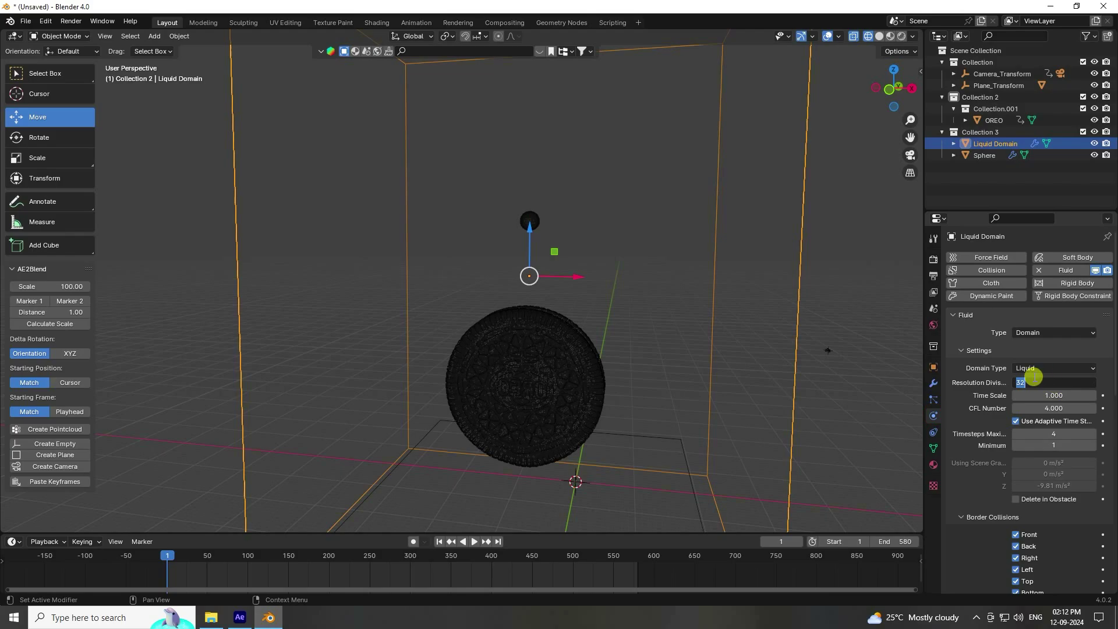
key(Return)
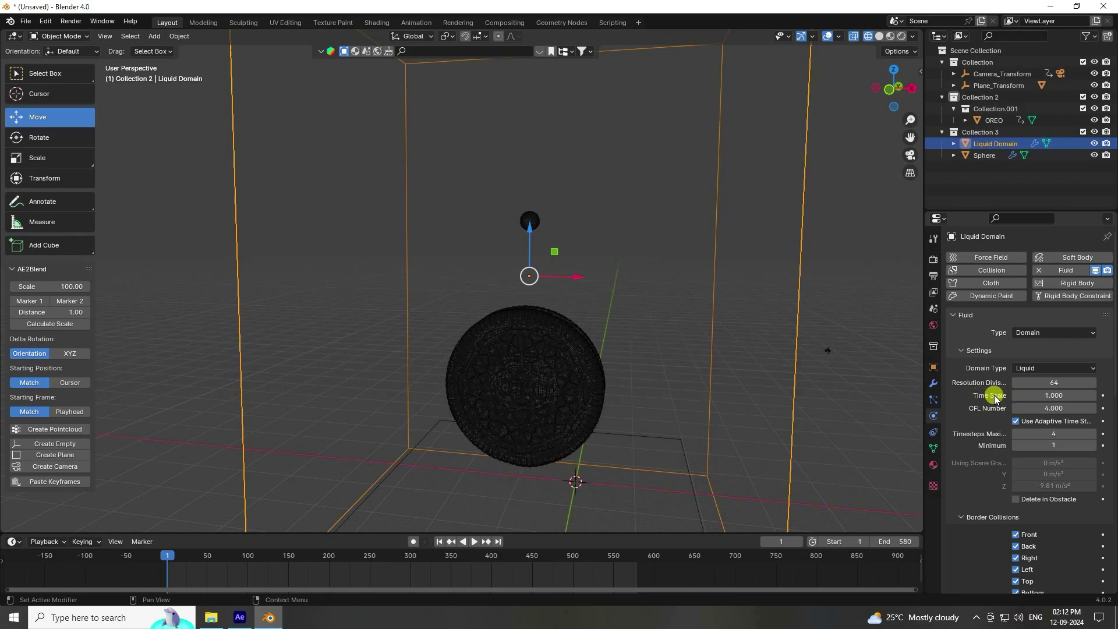
click(1046, 394)
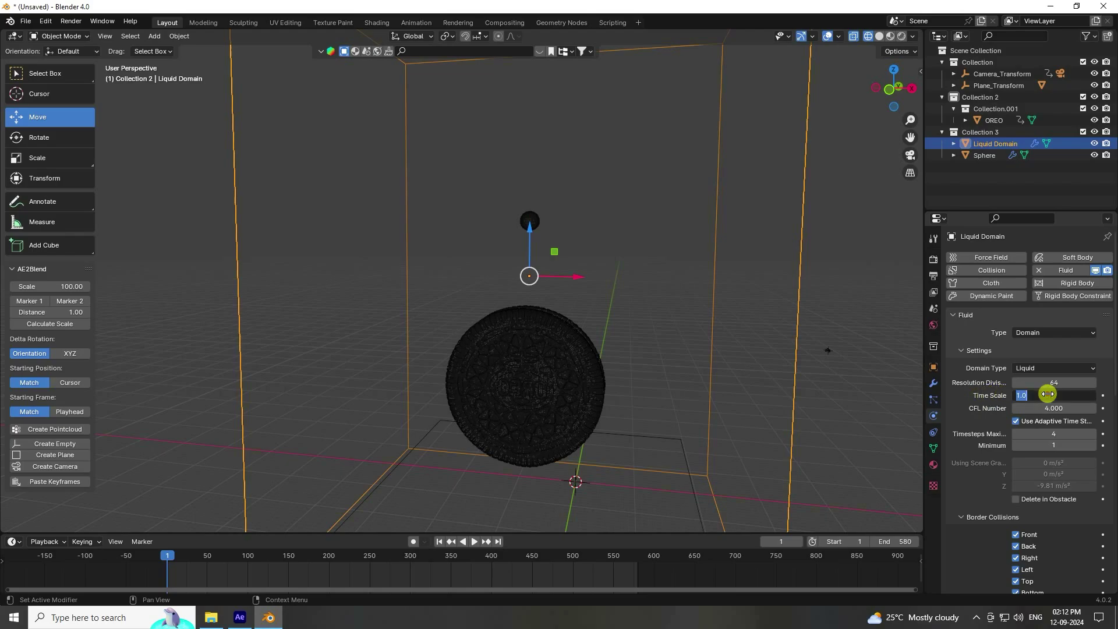
key(Return)
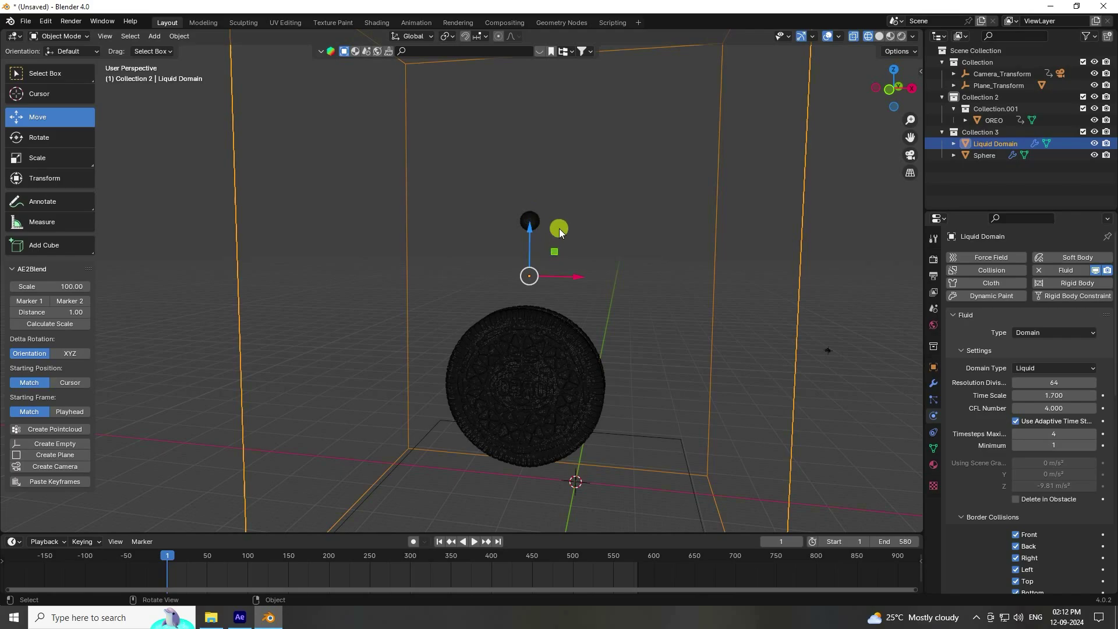
Raise sampling to 4, particles maximum to 20 and particles minimum to 10.
scroll(998, 432, down, 14)
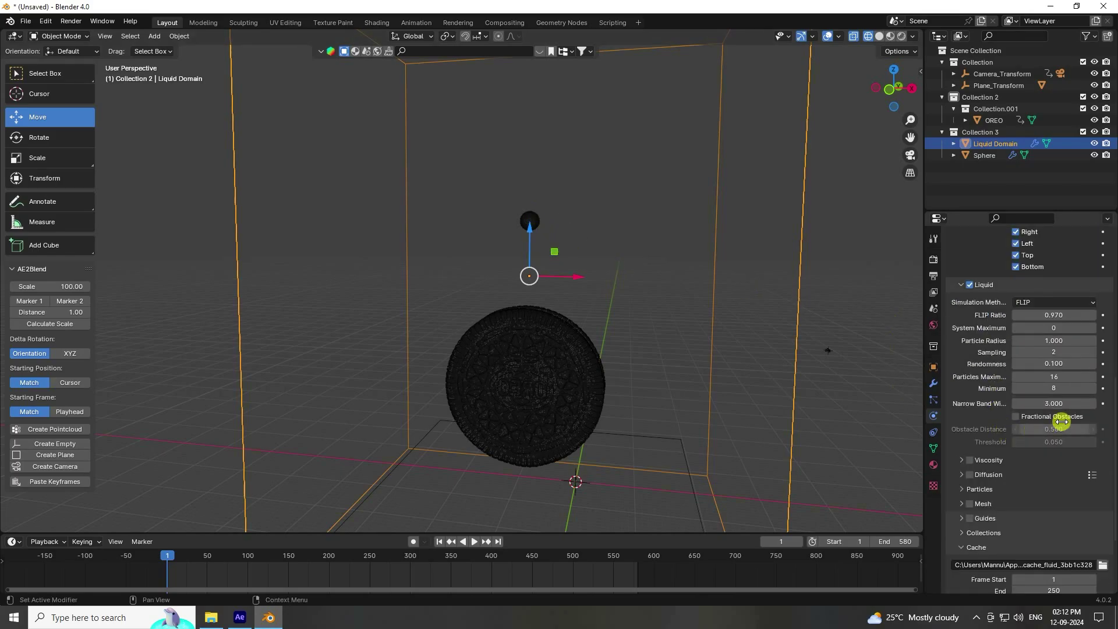
click(1093, 352)
click(1092, 352)
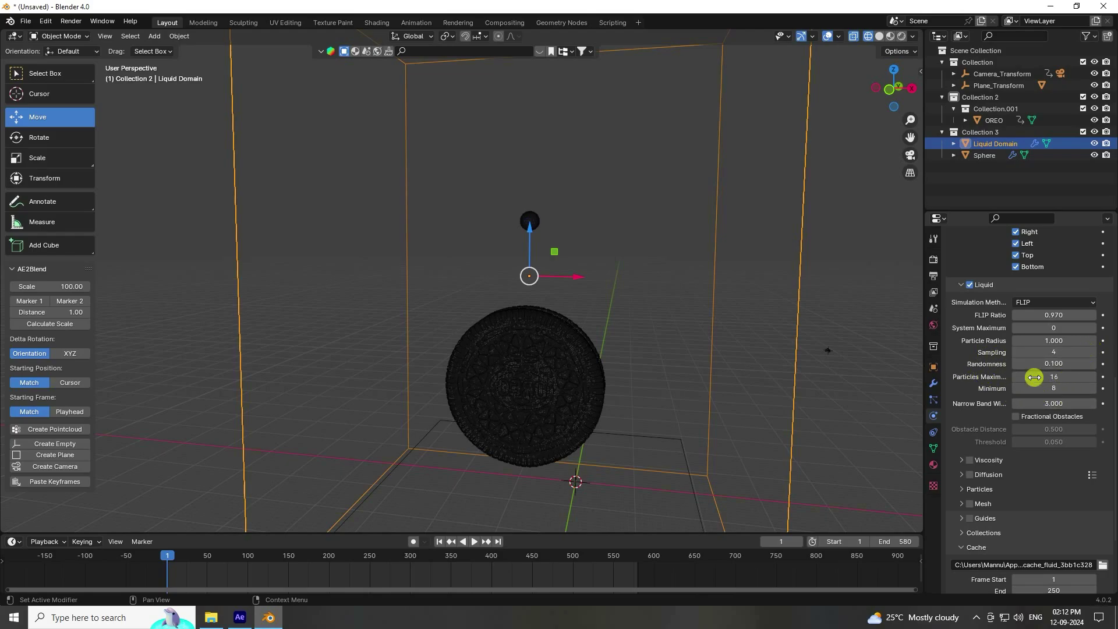
click(1094, 377)
click(1094, 377)
click(1091, 387)
click(1091, 388)
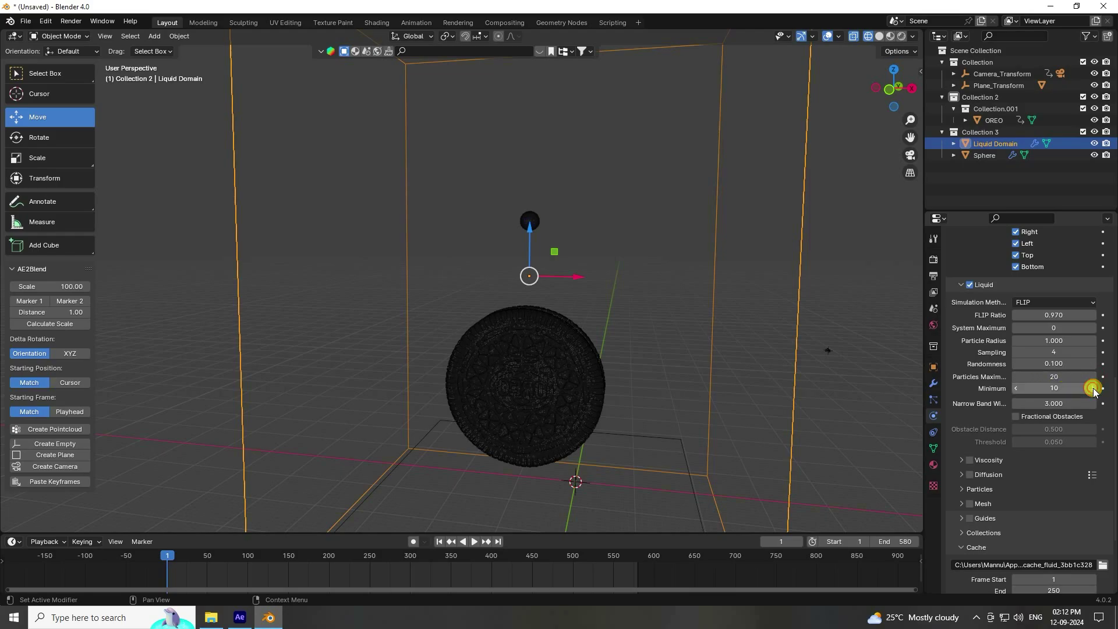
Enable viscosity for the liquid with strength 0.002.
scroll(984, 418, down, 3)
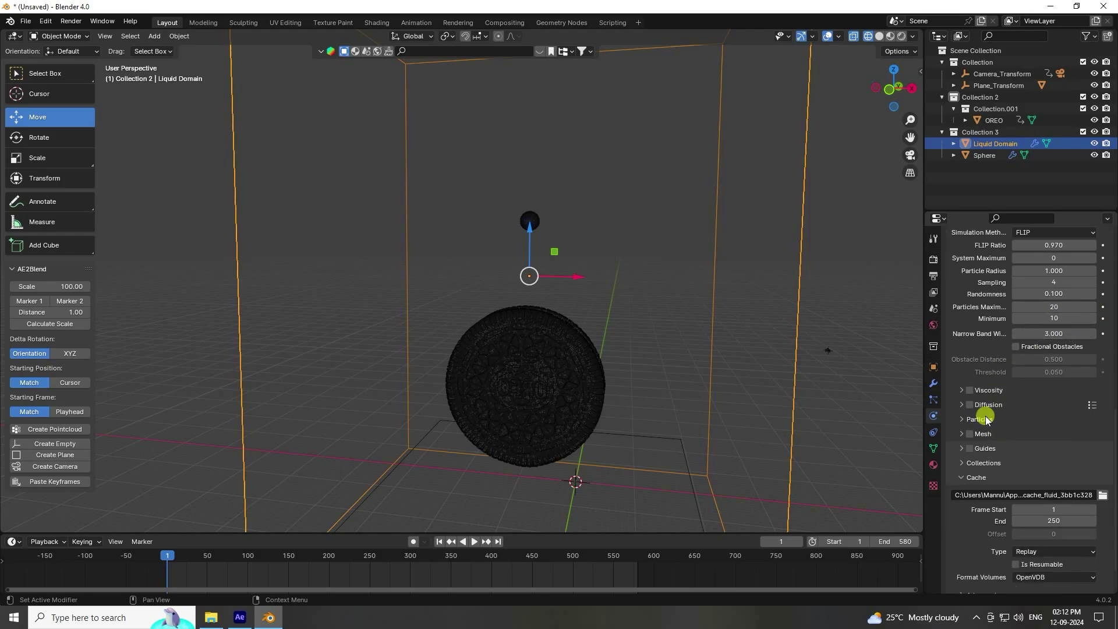
click(968, 391)
click(961, 390)
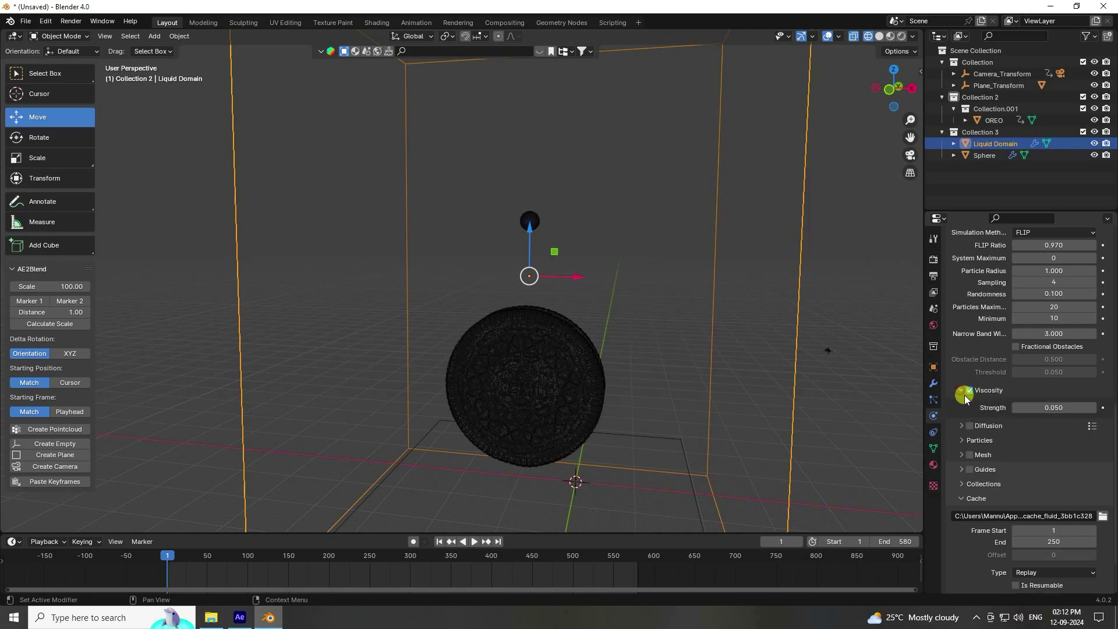
click(1054, 407)
text(0.)
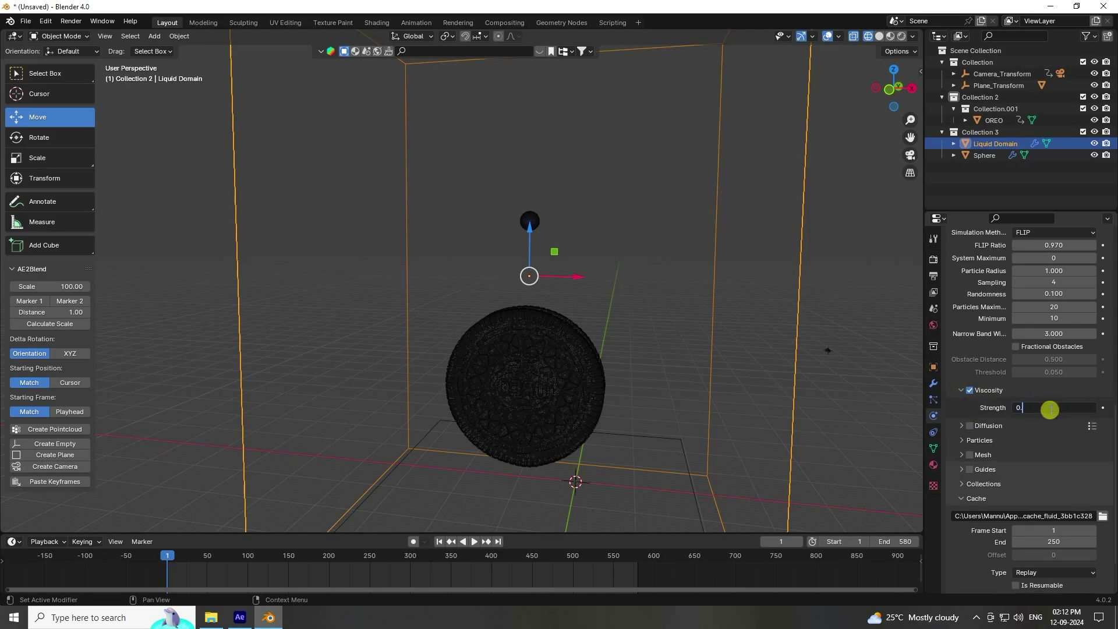
text(002)
key(Return)
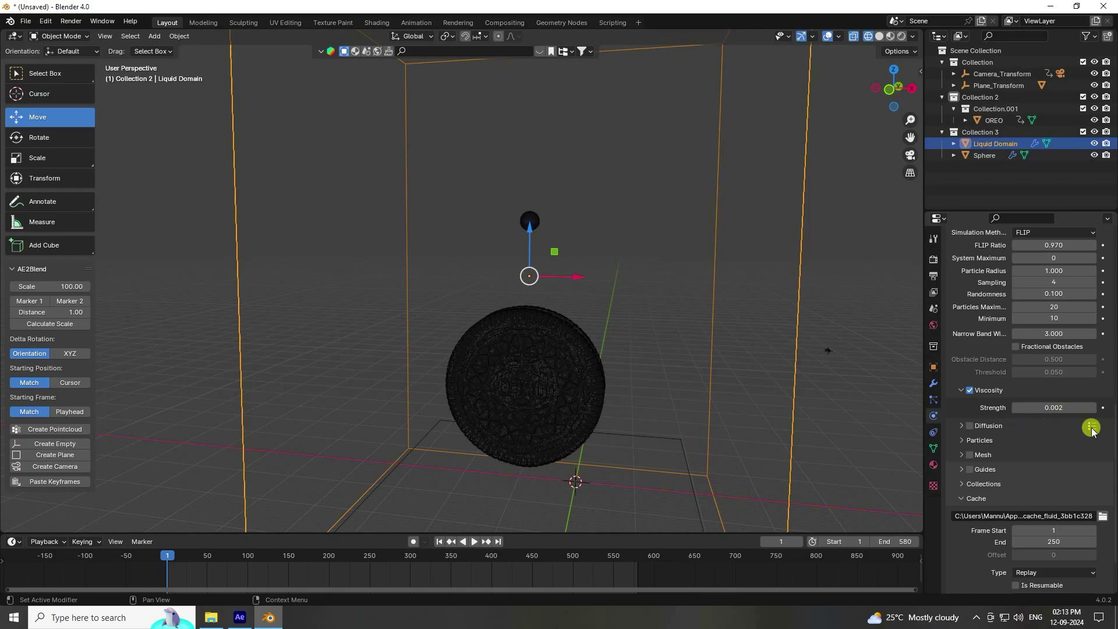
Enable liquid mesh generation with smoothing position 2.
scroll(538, 207, up, 2)
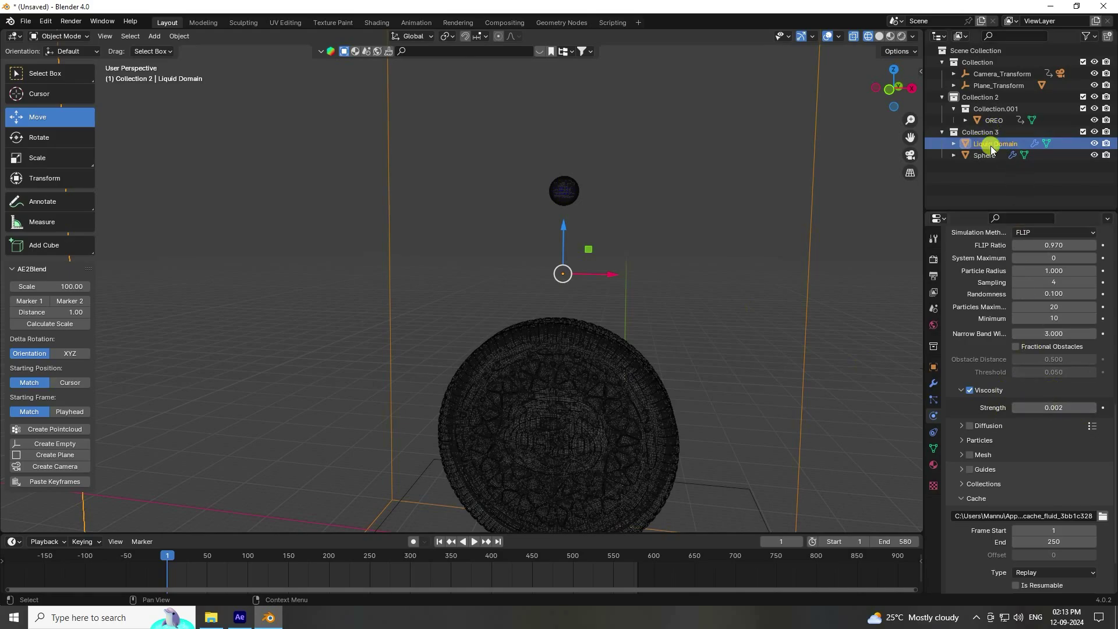
click(969, 456)
click(961, 454)
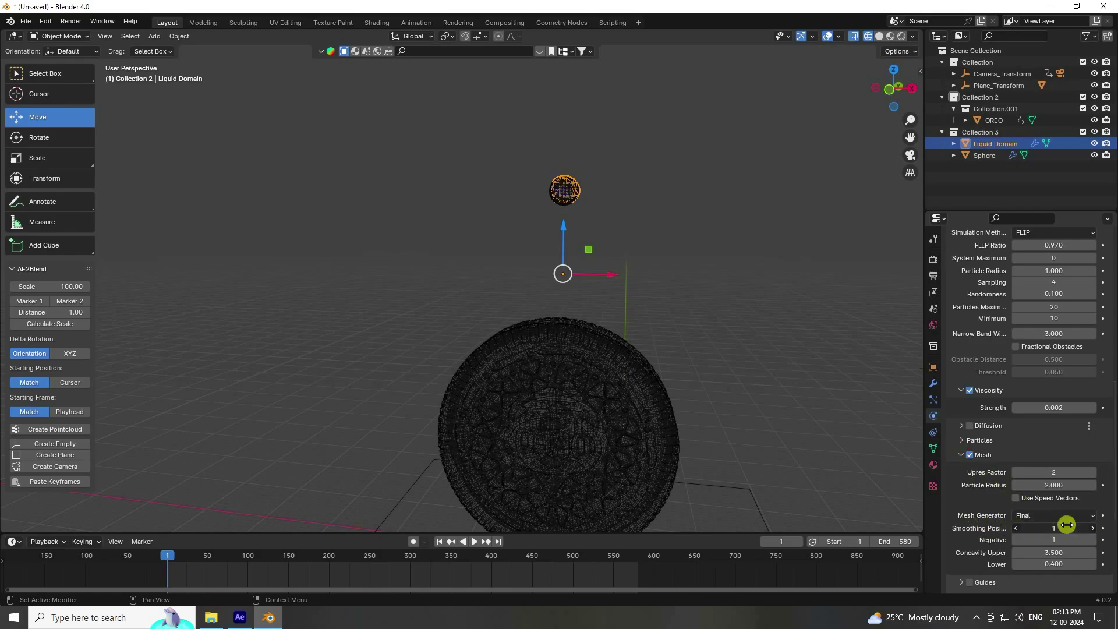
key(Return)
Set the cache end frame to 200 and cache type to All, then bake.
scroll(975, 521, down, 8)
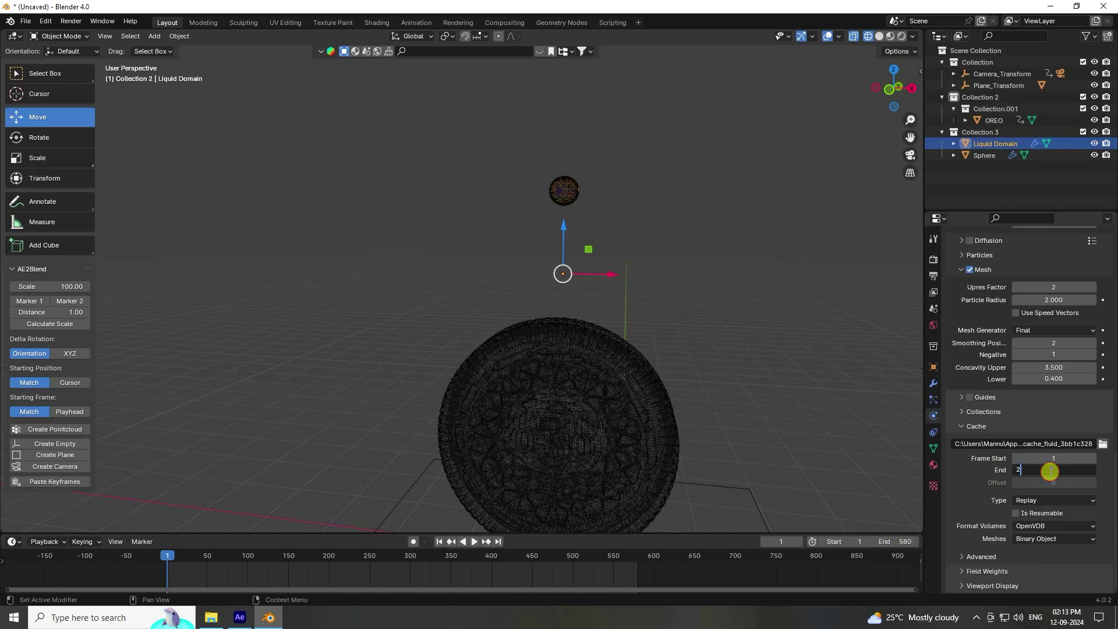
key(Return)
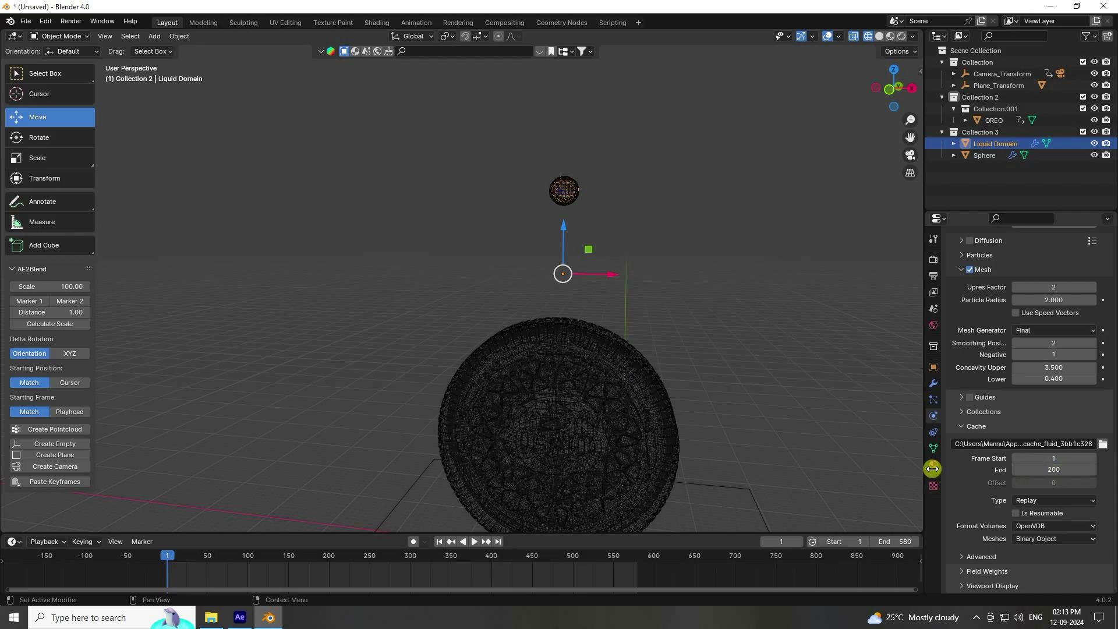
click(1032, 500)
click(1031, 539)
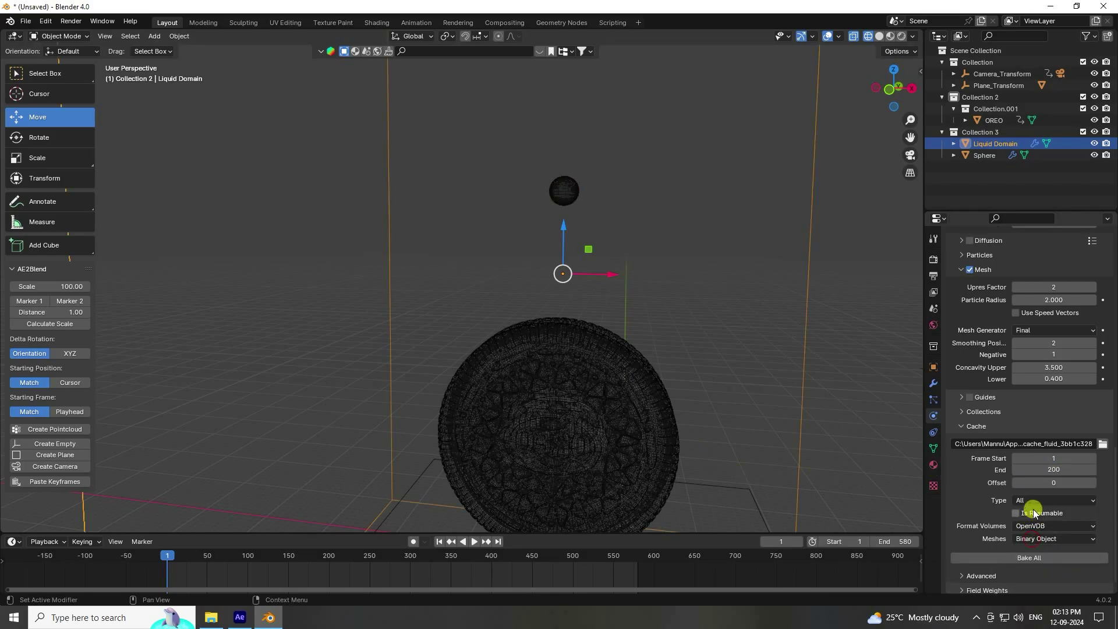
click(1027, 556)
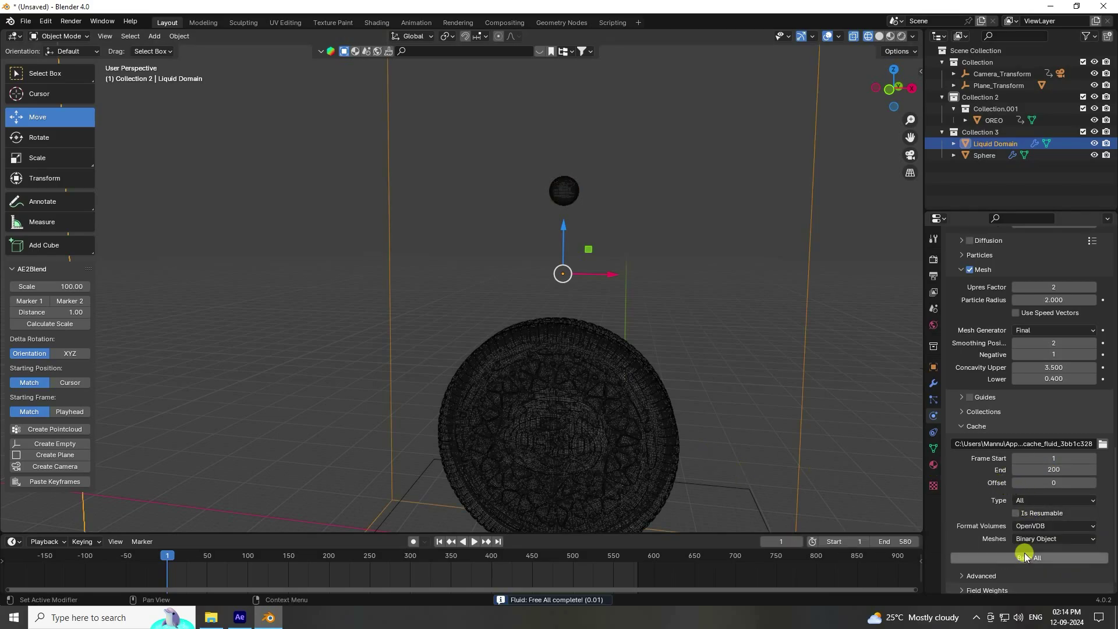
click(558, 189)
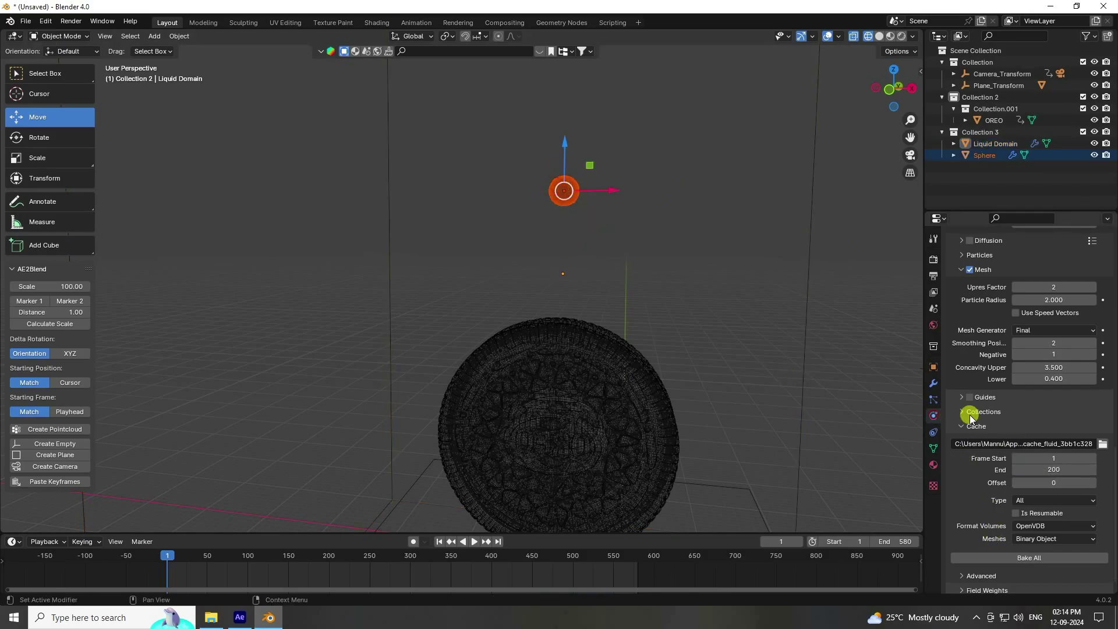
Make the Sphere an Inflow liquid source with 10 sampling substeps.
scroll(970, 414, up, 10)
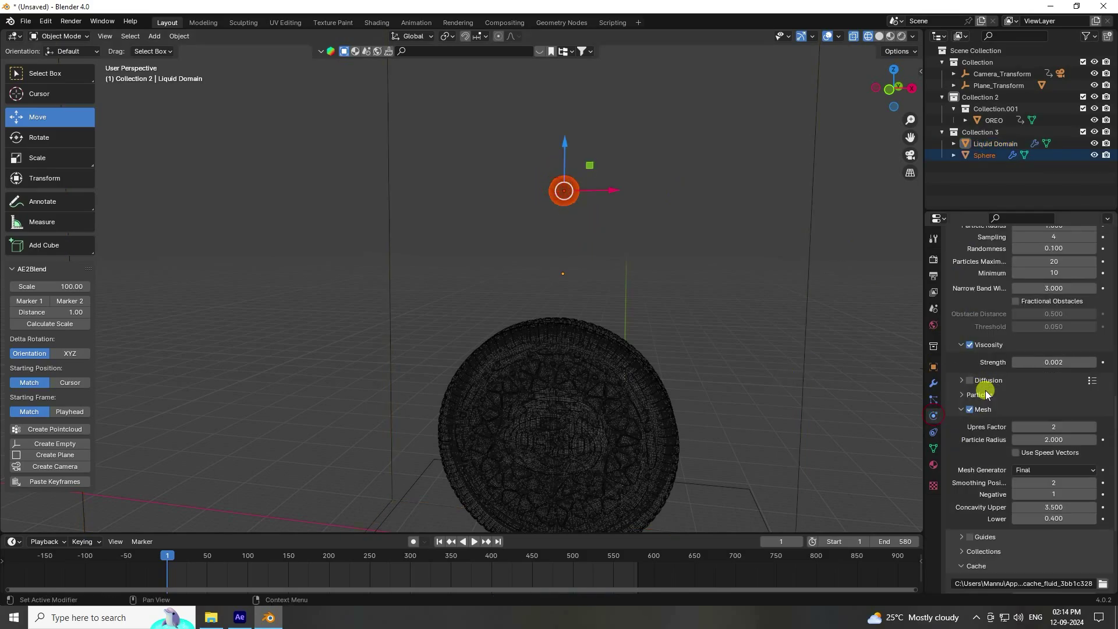
click(988, 153)
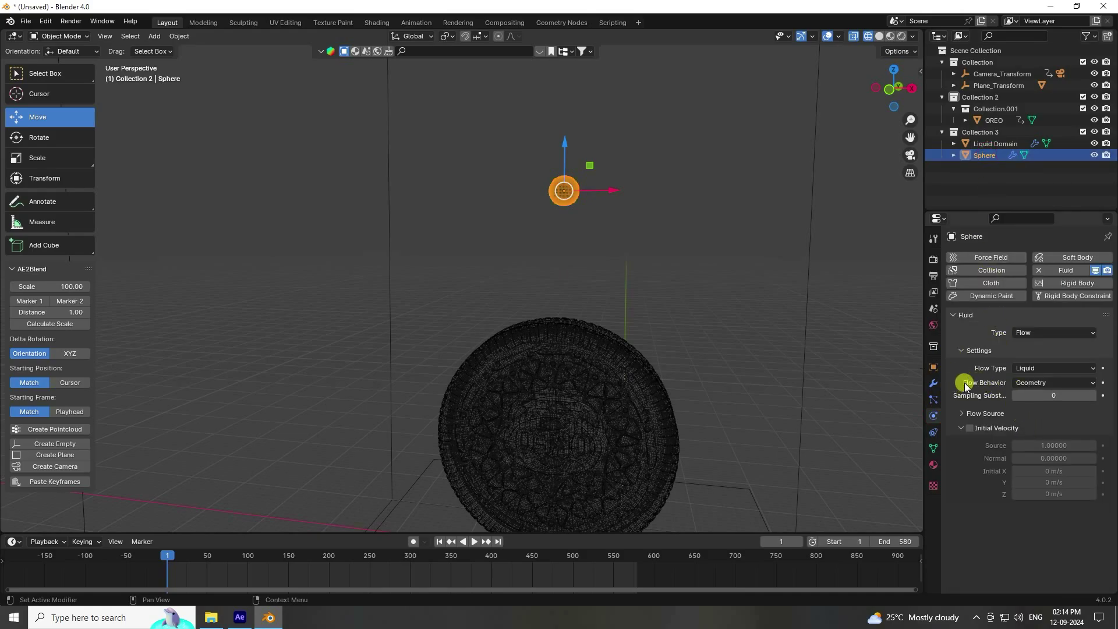
click(1022, 383)
click(1033, 398)
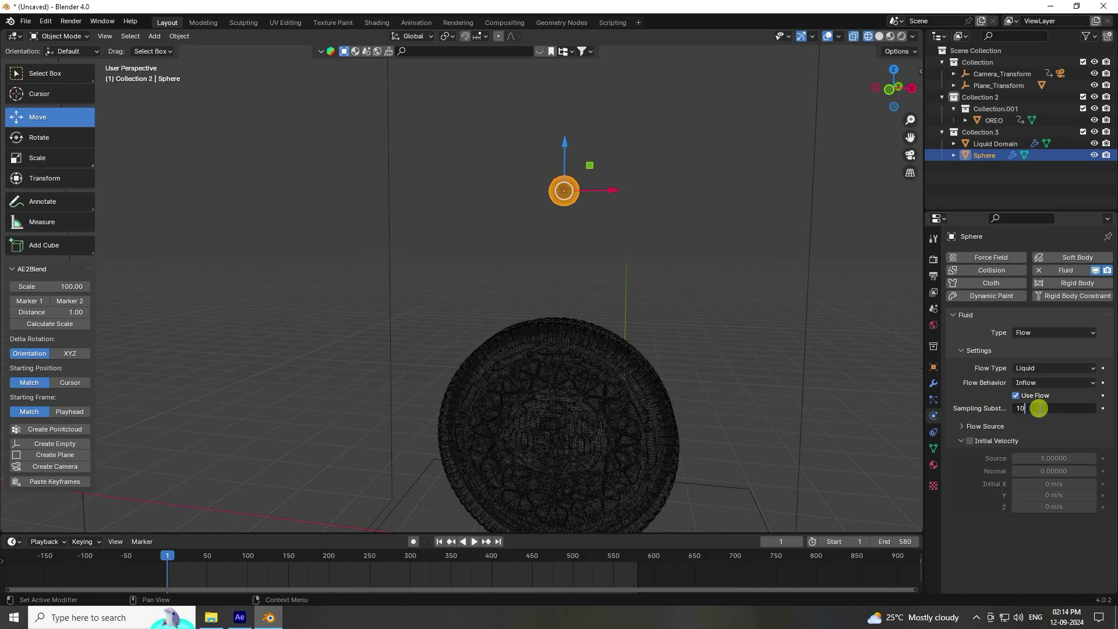
click(955, 423)
Make the OREO a fluid Effector with 20 substeps and 0.0001 surface thickness.
click(535, 389)
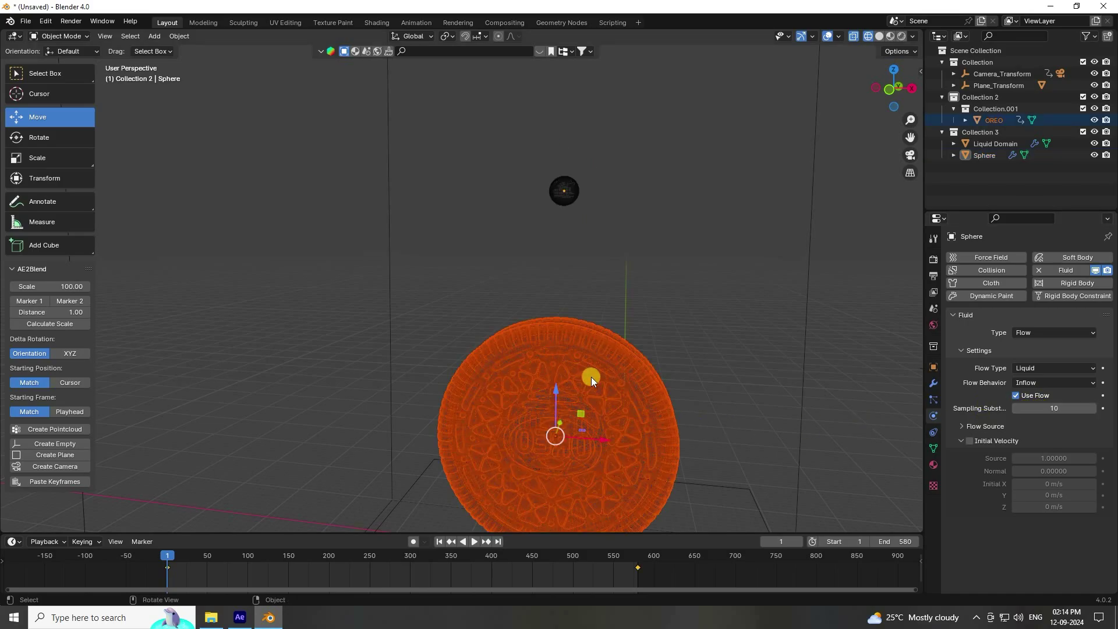
shift+middle_drag(620, 409, 565, 309)
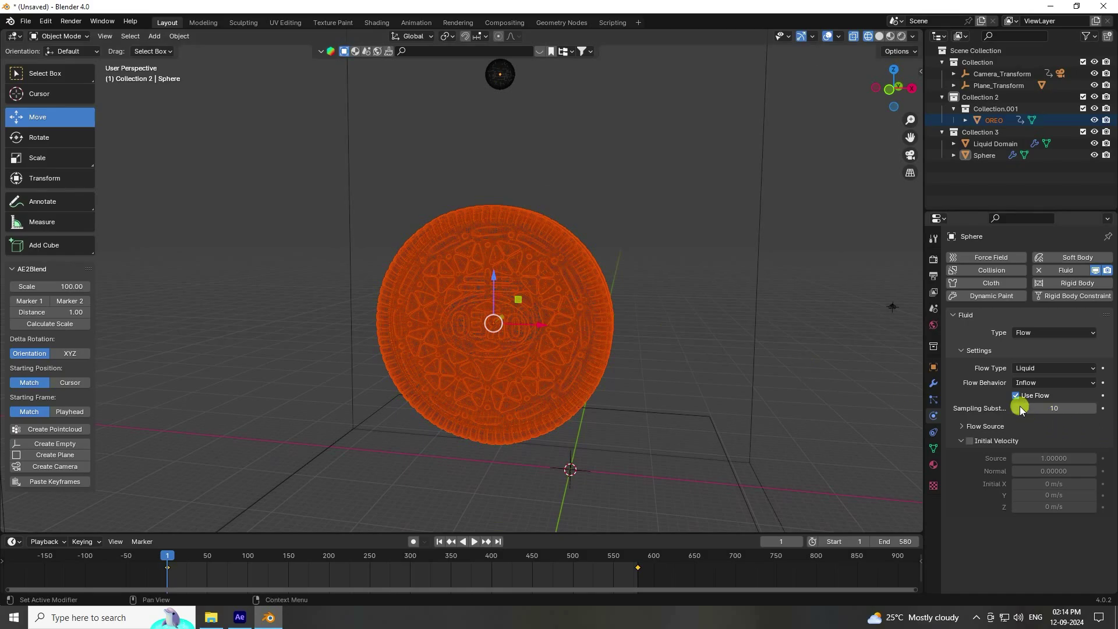
click(993, 120)
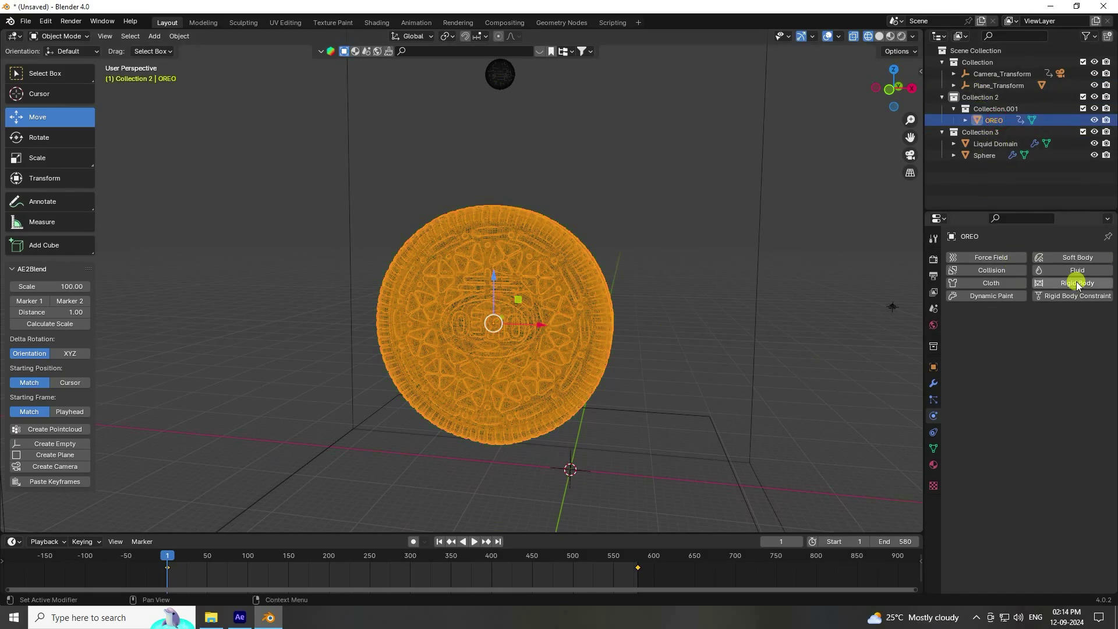
click(1053, 271)
click(1025, 332)
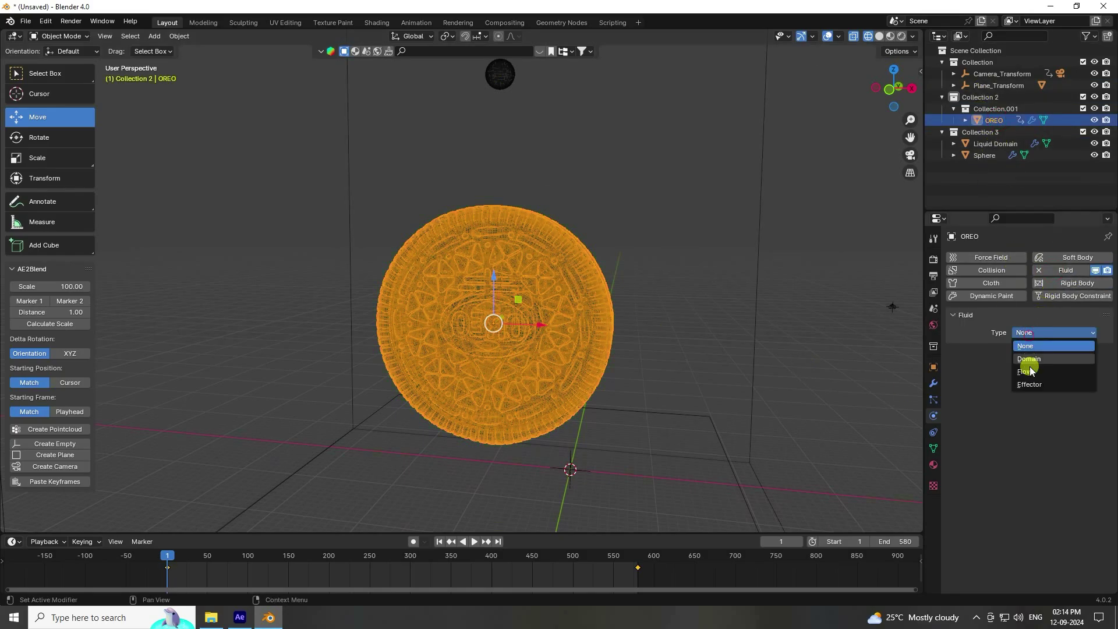
click(1020, 385)
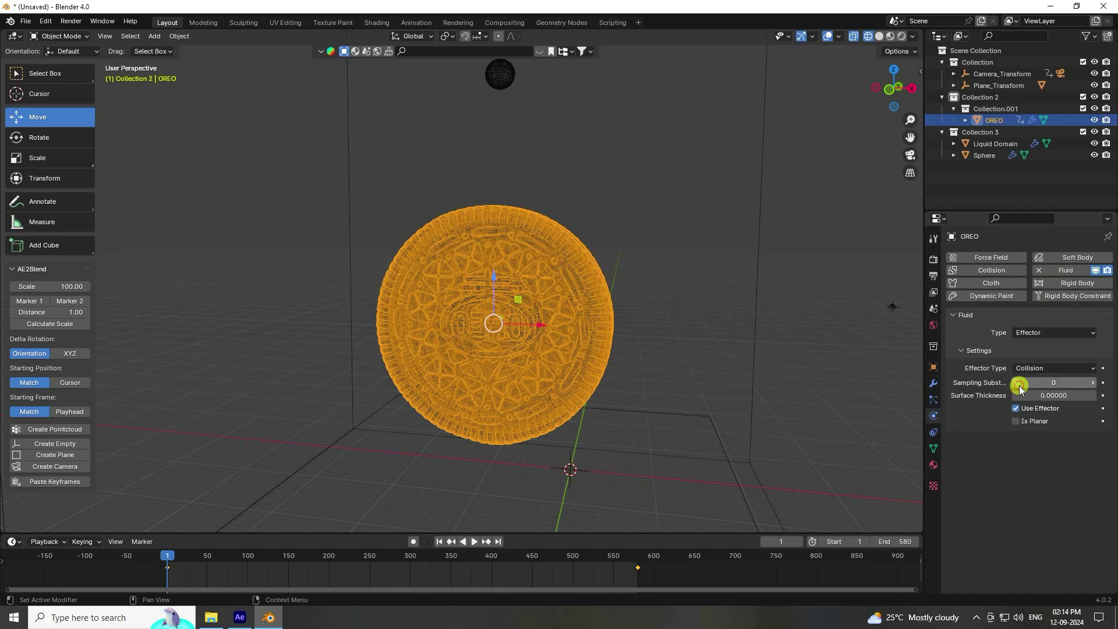
click(1048, 382)
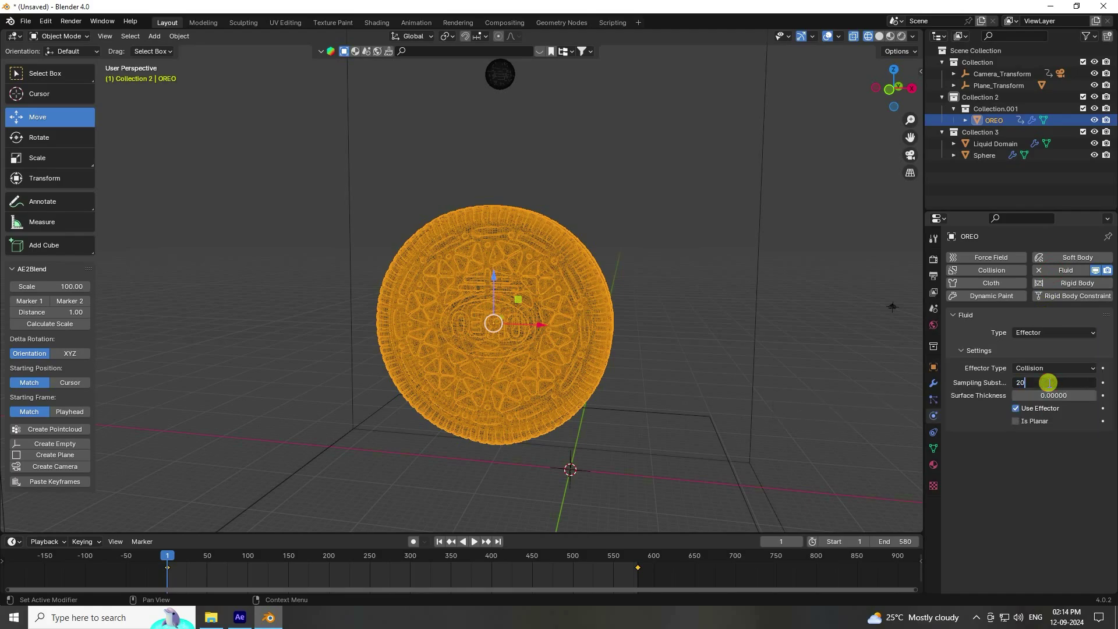
key(Return)
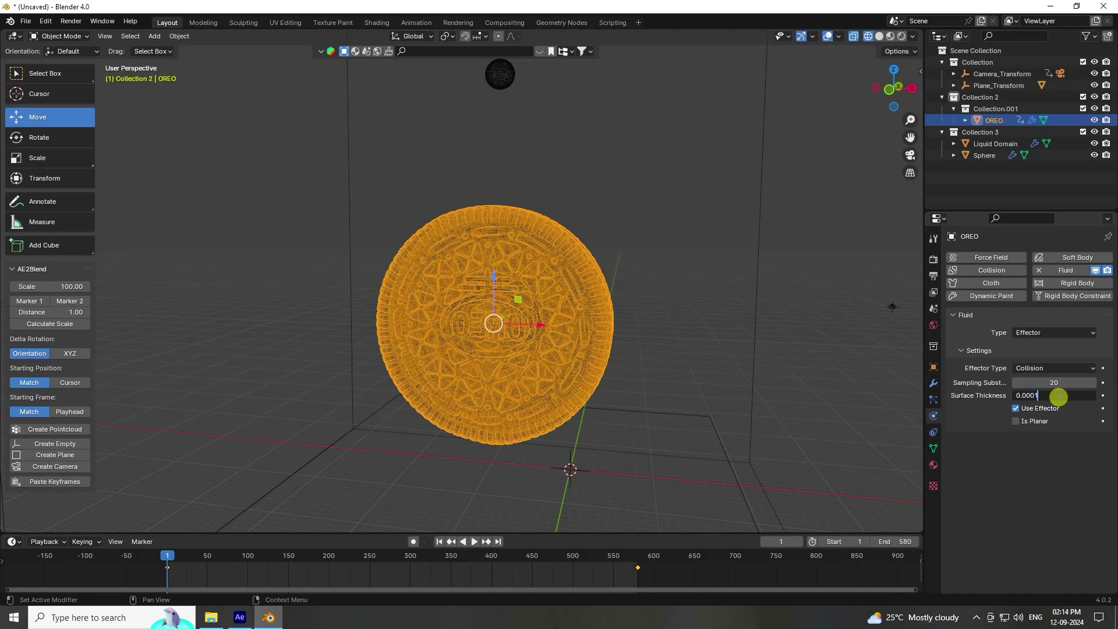
key(Return)
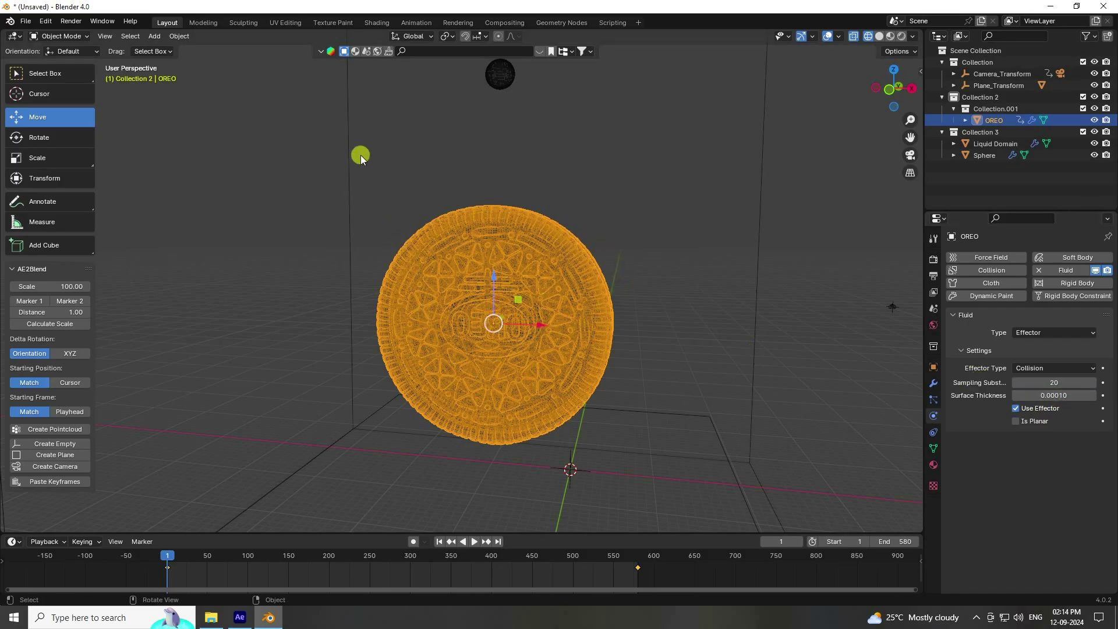
Select the Liquid Domain and run Bake All from its Cache panel.
click(506, 76)
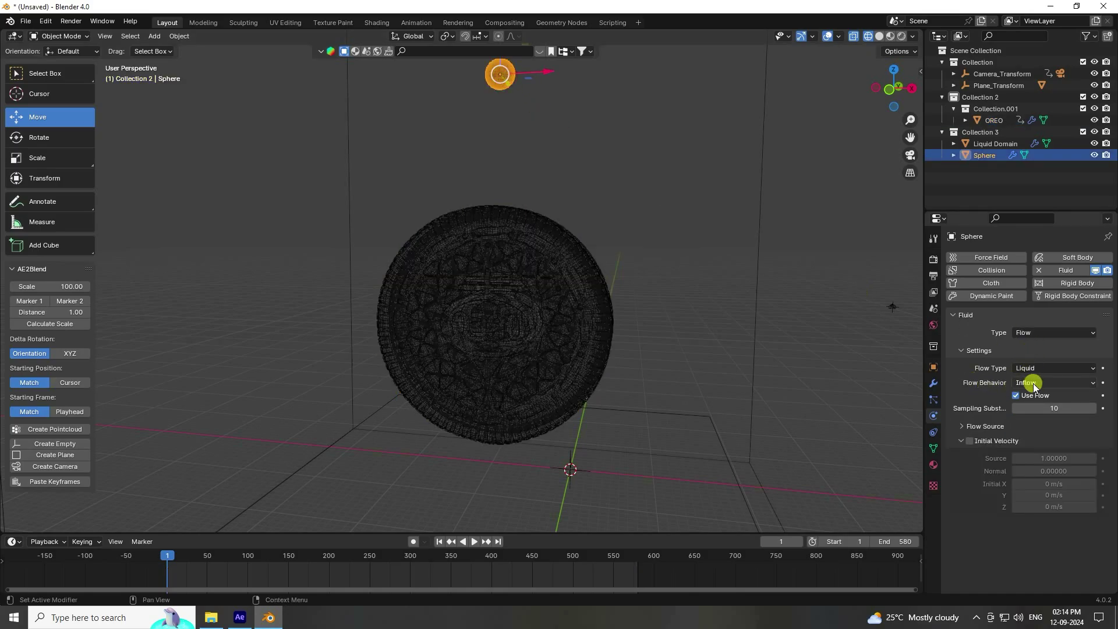
click(990, 143)
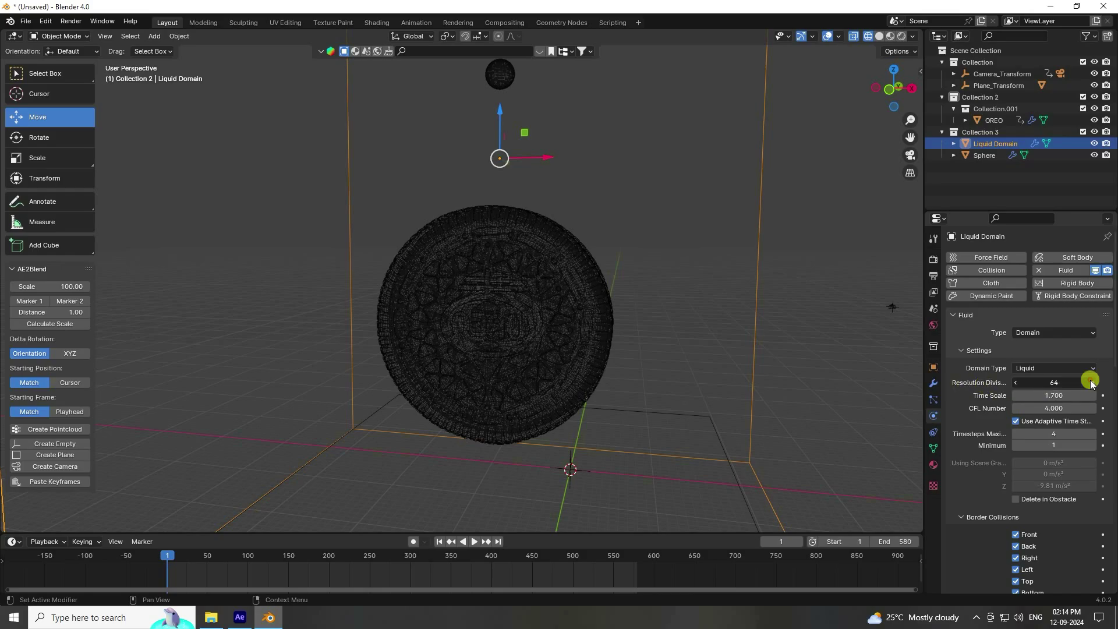
scroll(984, 466, down, 15)
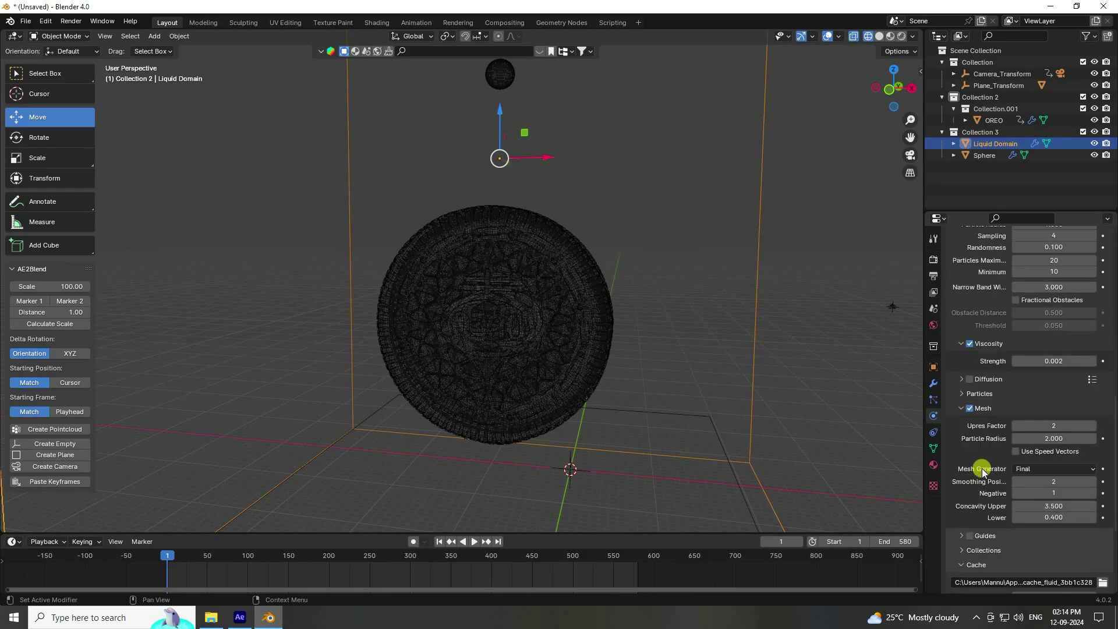
click(1019, 538)
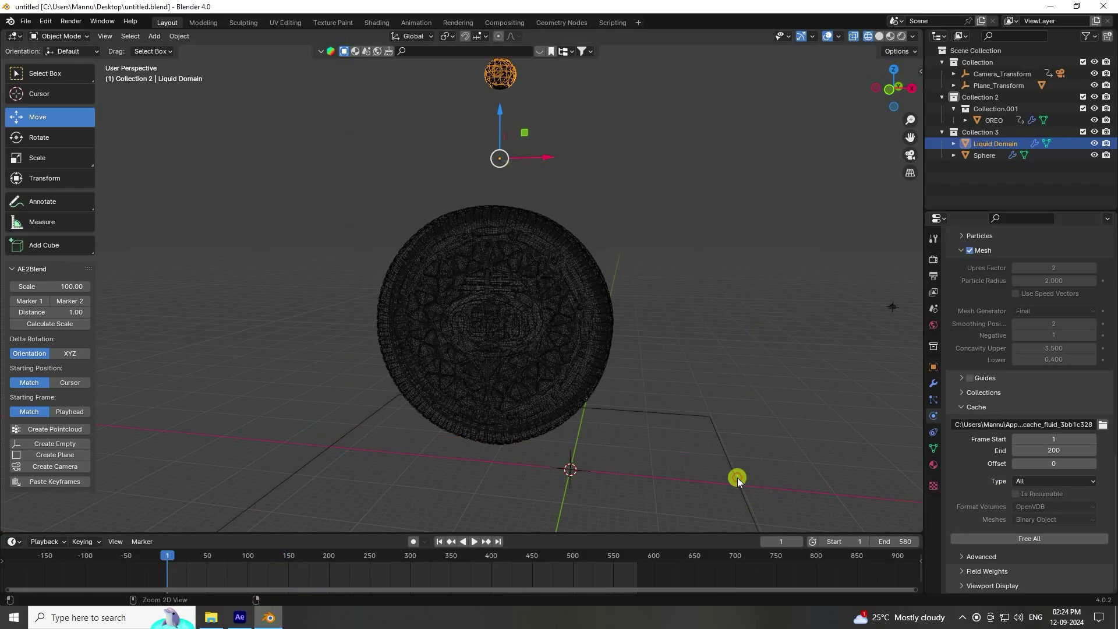
Save the file and play the bake in solid shading, stopping at frame 162.
key(ctrl+s)
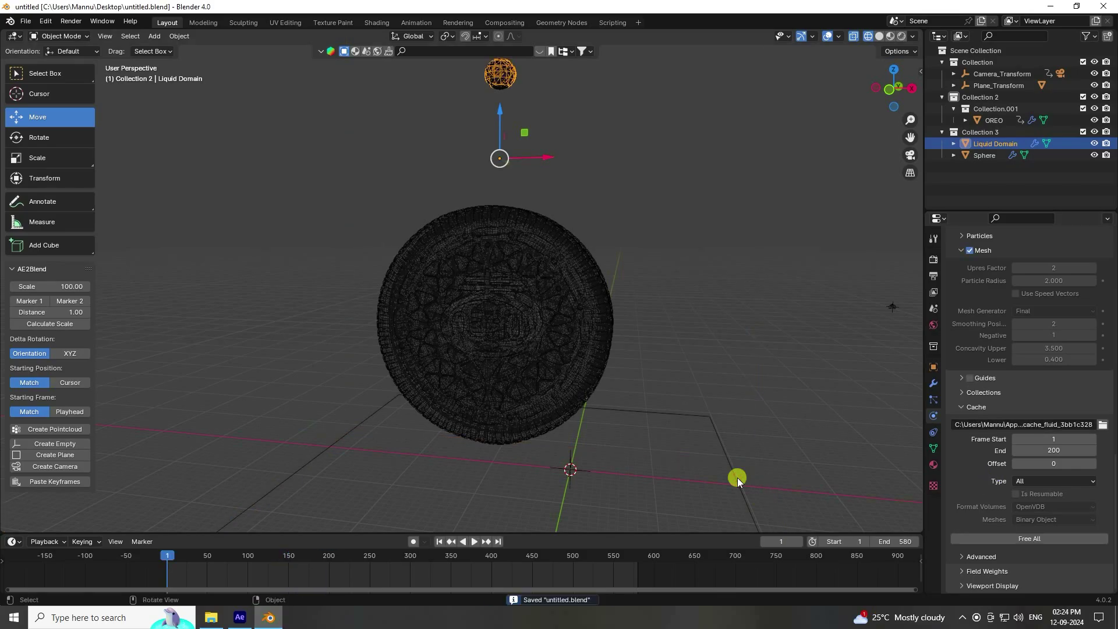
click(473, 541)
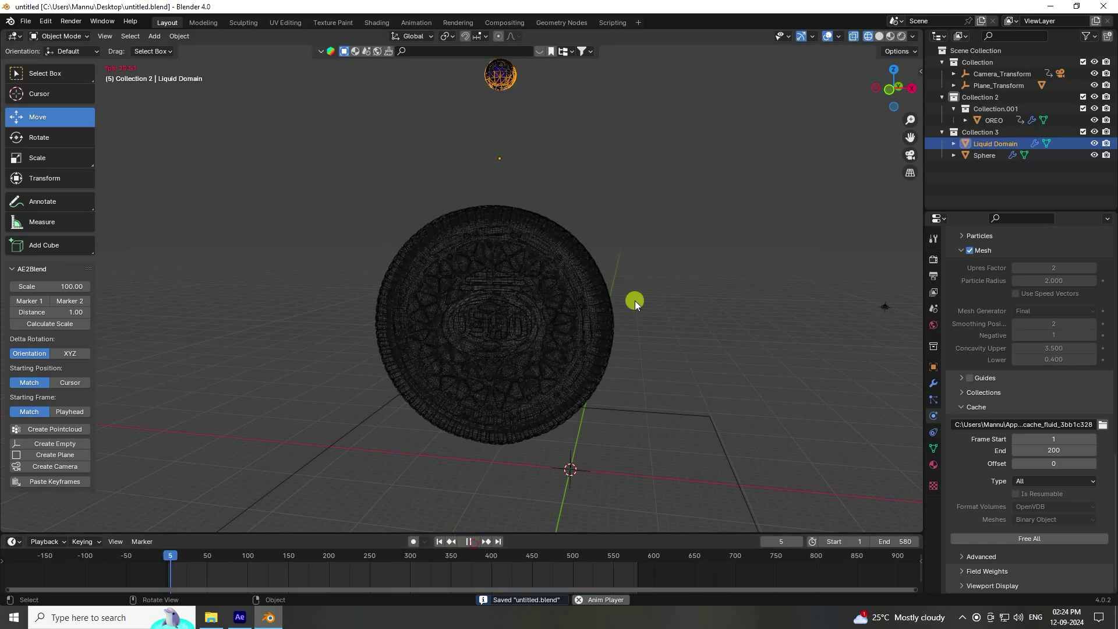
click(660, 188)
middle_drag(485, 242, 881, 43)
click(879, 36)
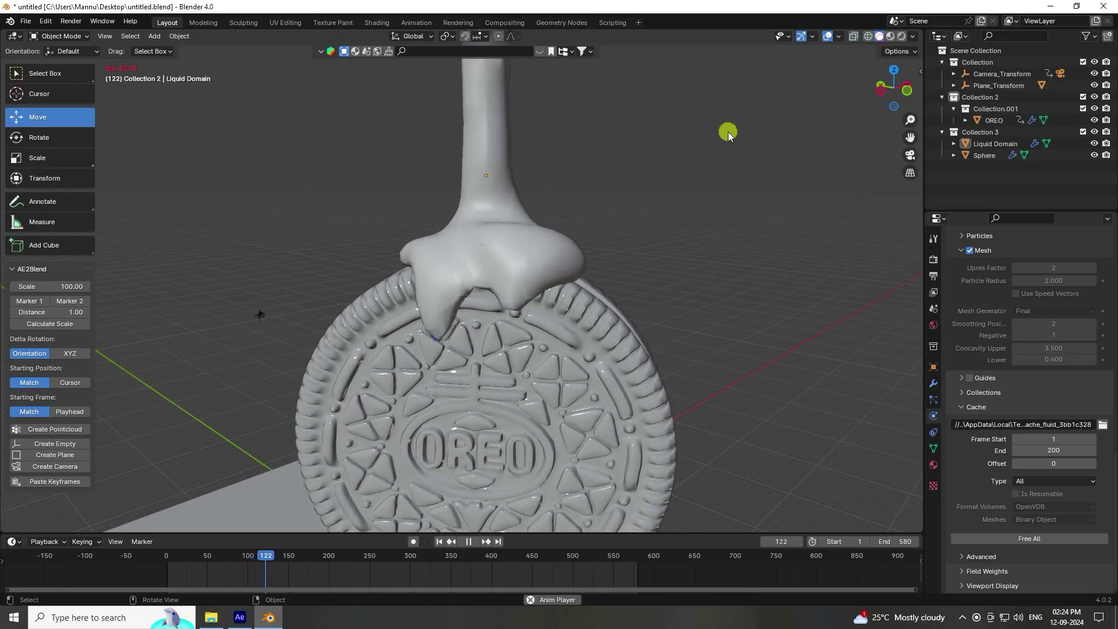
click(496, 229)
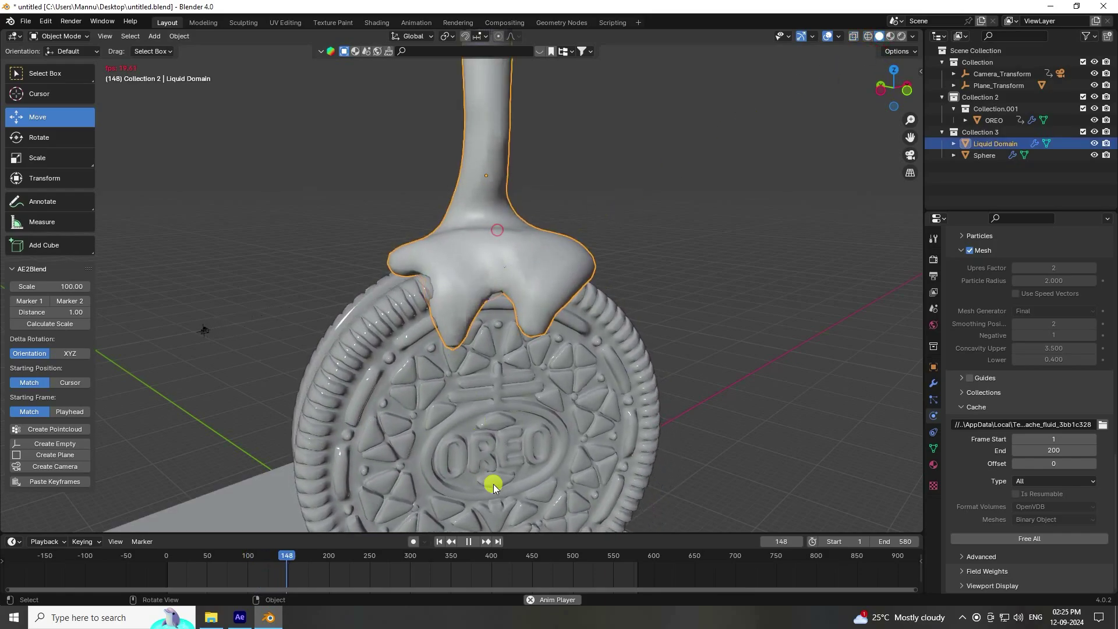
click(468, 540)
Apply Shade Smooth to the liquid mesh.
right_click(492, 204)
click(455, 205)
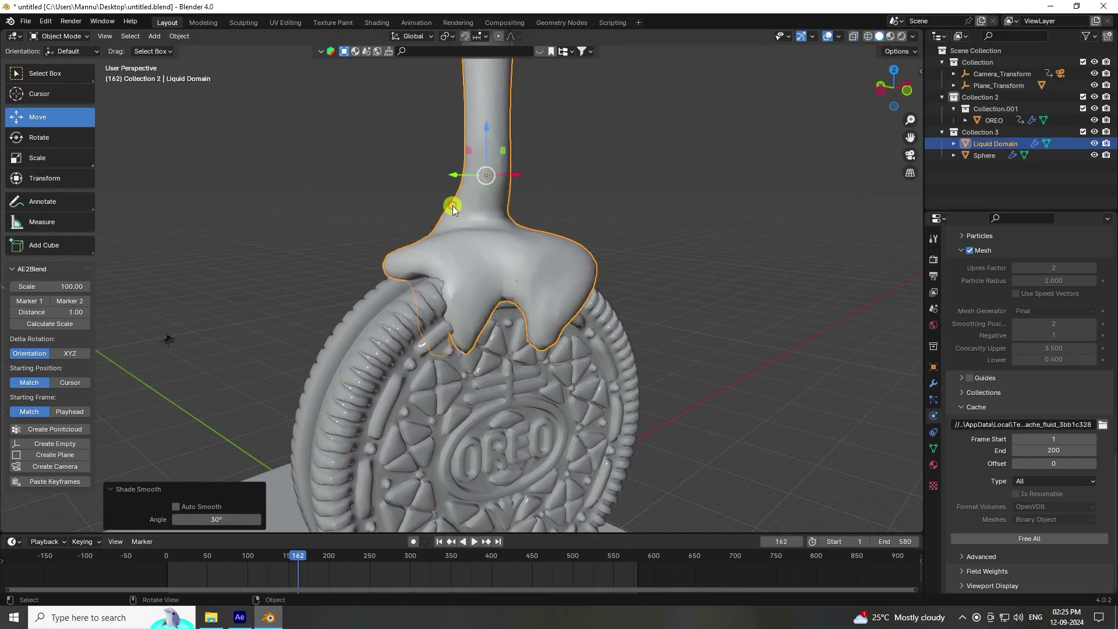
right_click(465, 229)
click(454, 229)
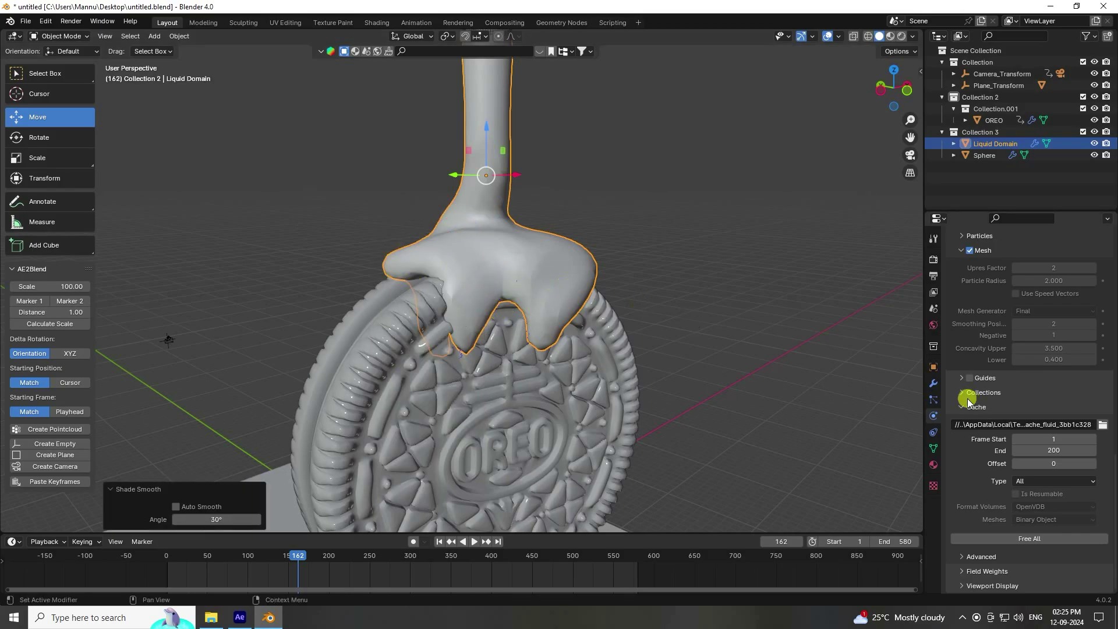
Add a Smooth modifier to the Liquid Domain with repeat 5.
click(933, 382)
click(970, 257)
mouse_move(962, 306)
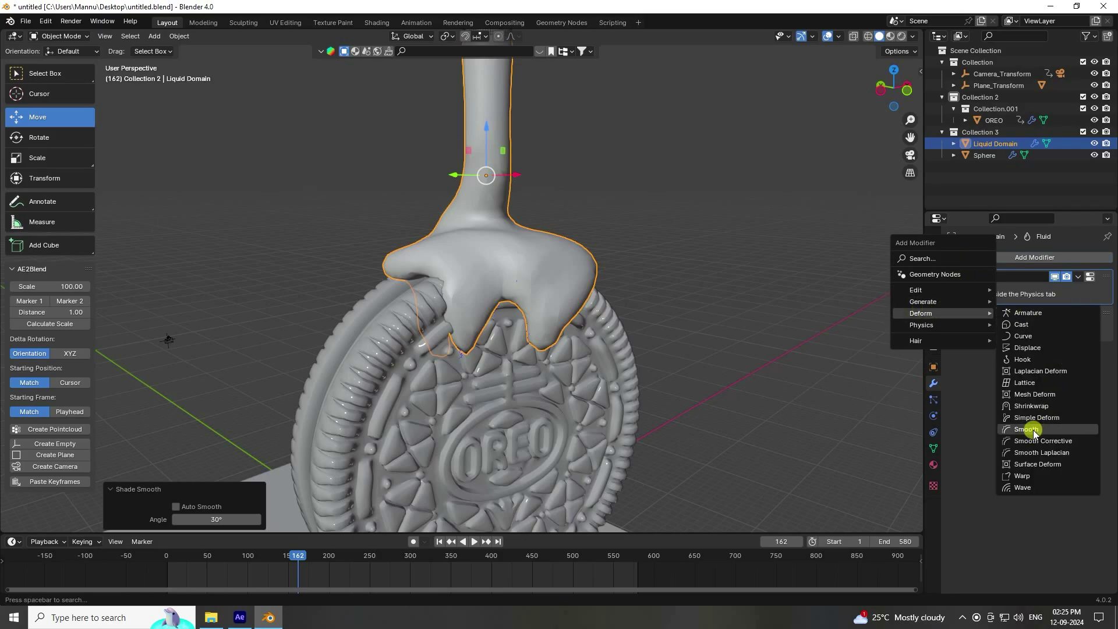
click(1027, 429)
click(1053, 395)
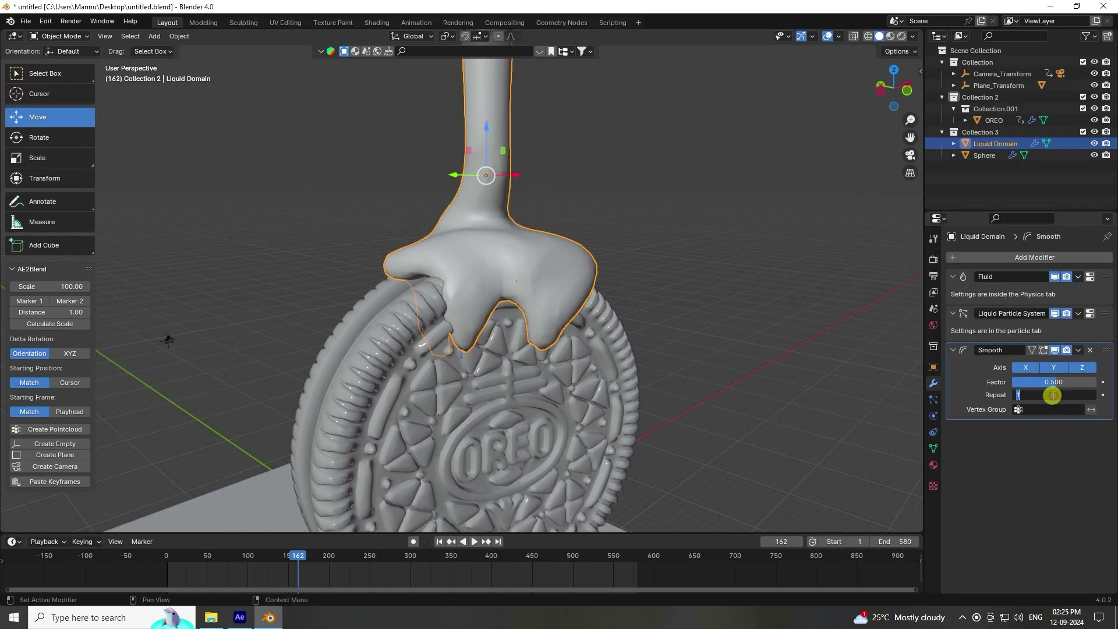
text(5)
key(Return)
Replay the pour from the first frame edge-on, stopping at frame 93.
middle_drag(519, 400, 352, 393)
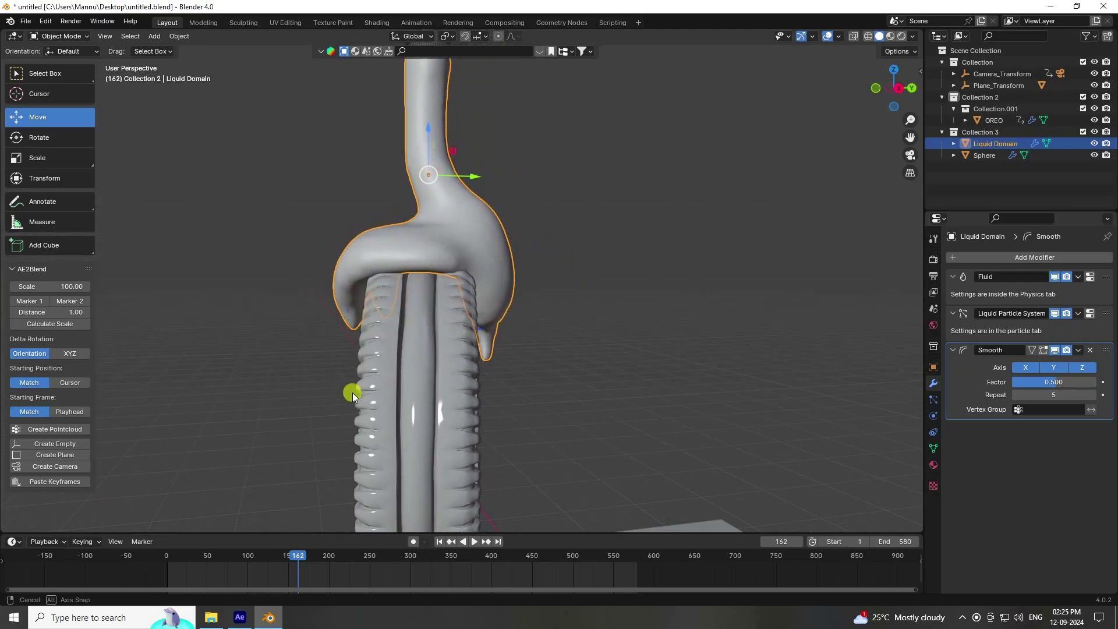
click(437, 541)
click(470, 541)
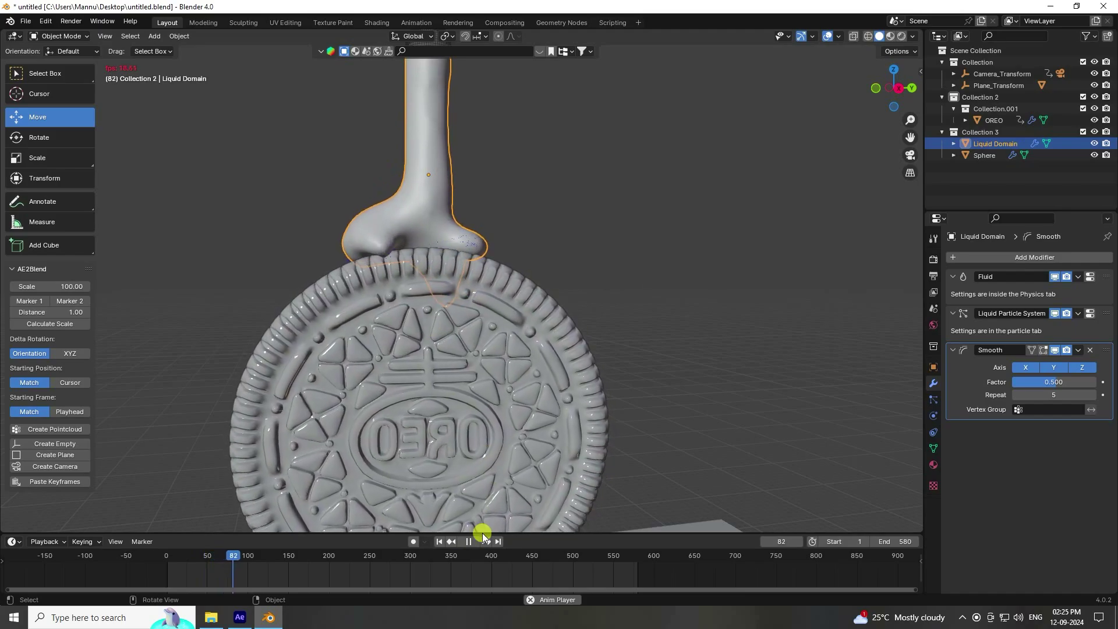
click(468, 541)
View through the camera, replay the pour to frame 110, and begin a material library search.
key(KP_0)
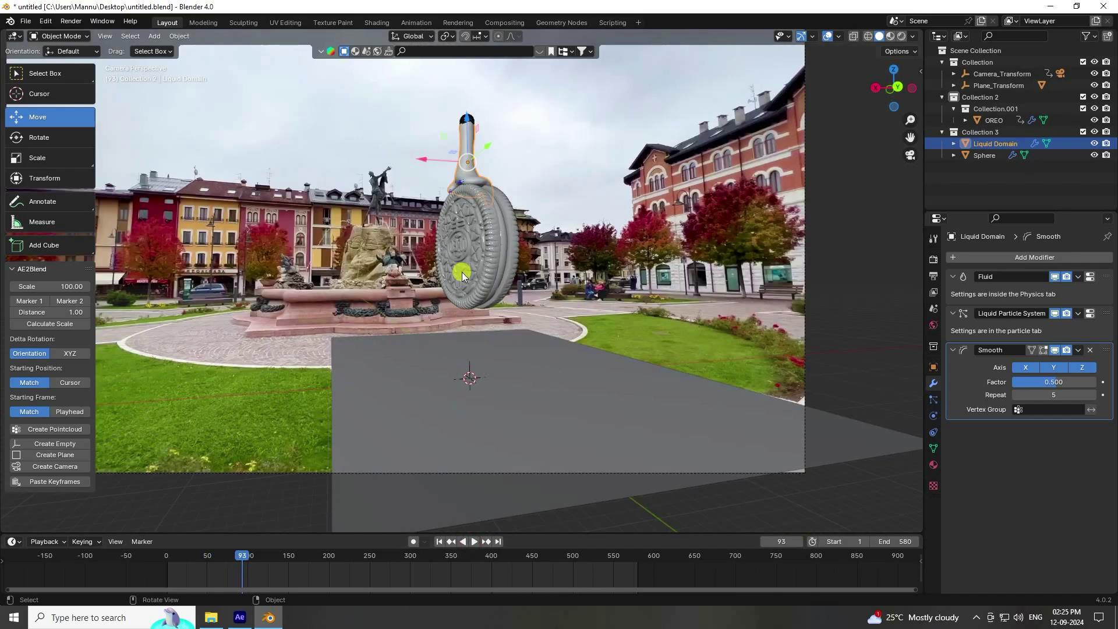
click(437, 542)
click(473, 541)
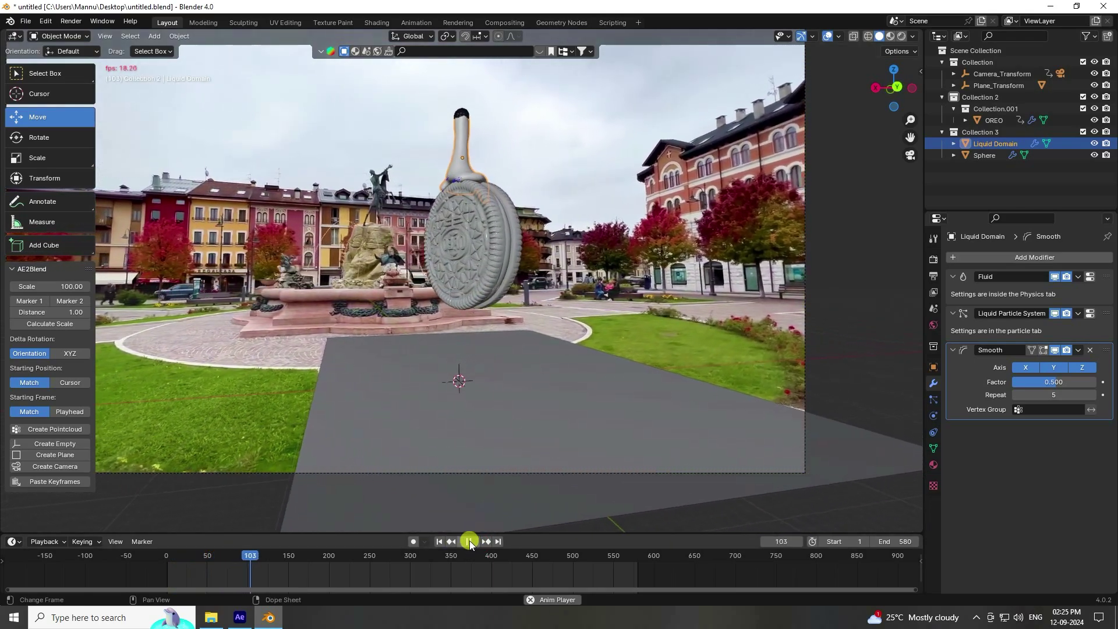
click(469, 540)
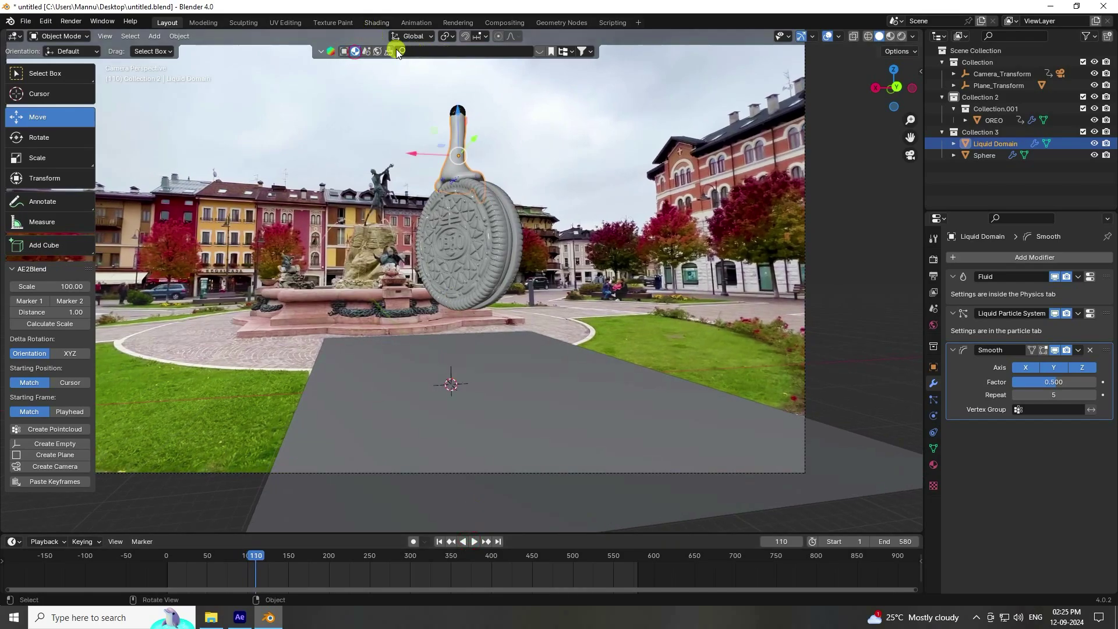
click(427, 51)
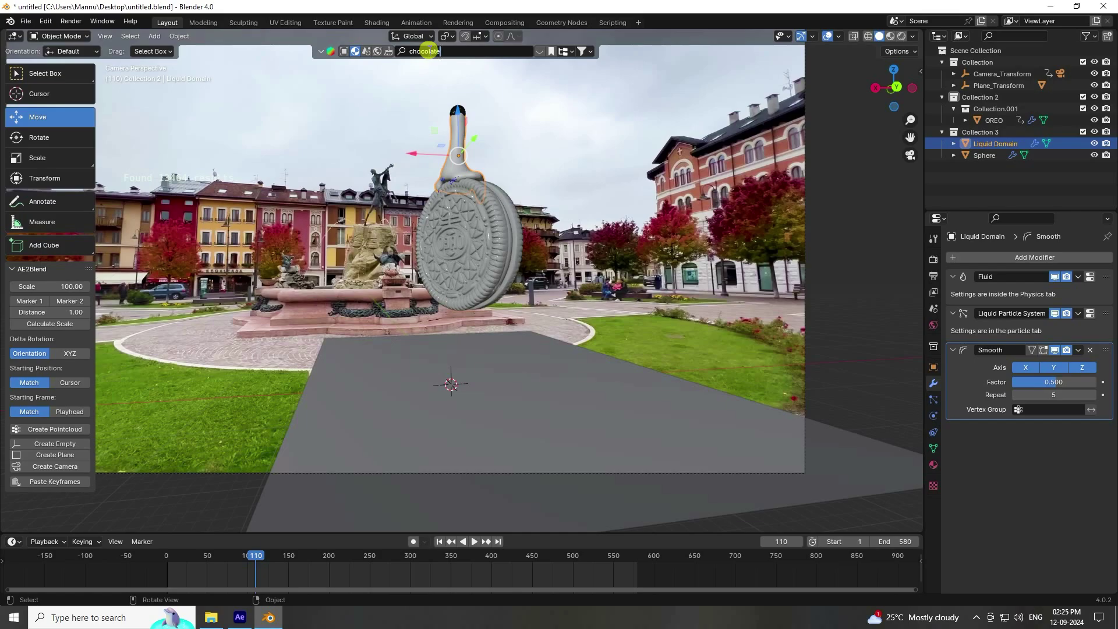
Search 'chocolate' and apply the Liquid Chocolate material to the liquid.
text(chocolate)
key(Return)
mouse_move(301, 119)
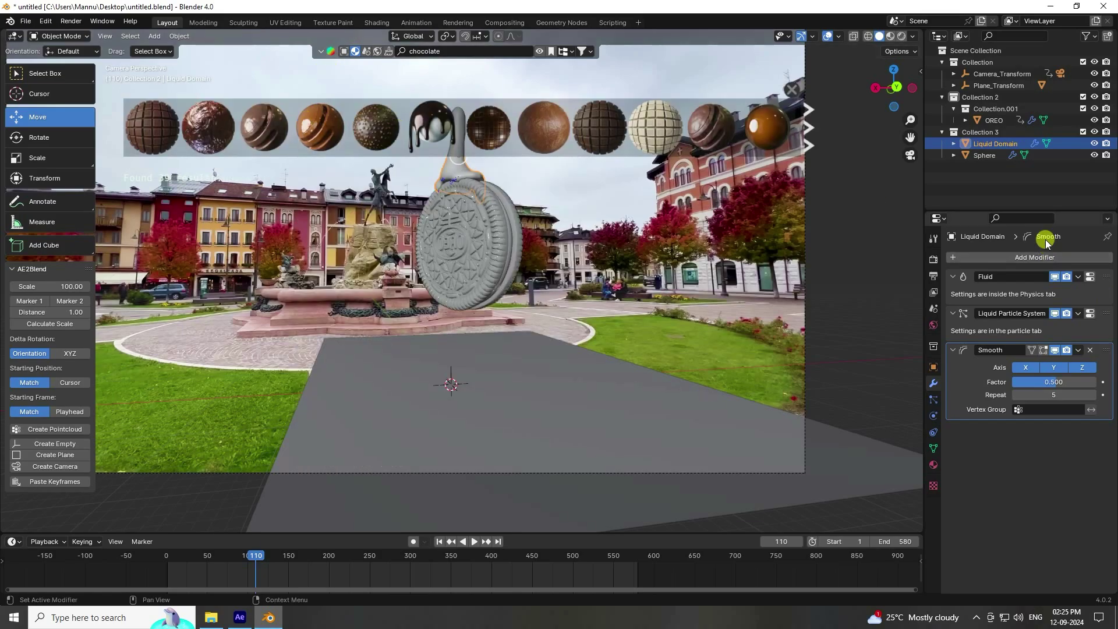
click(324, 126)
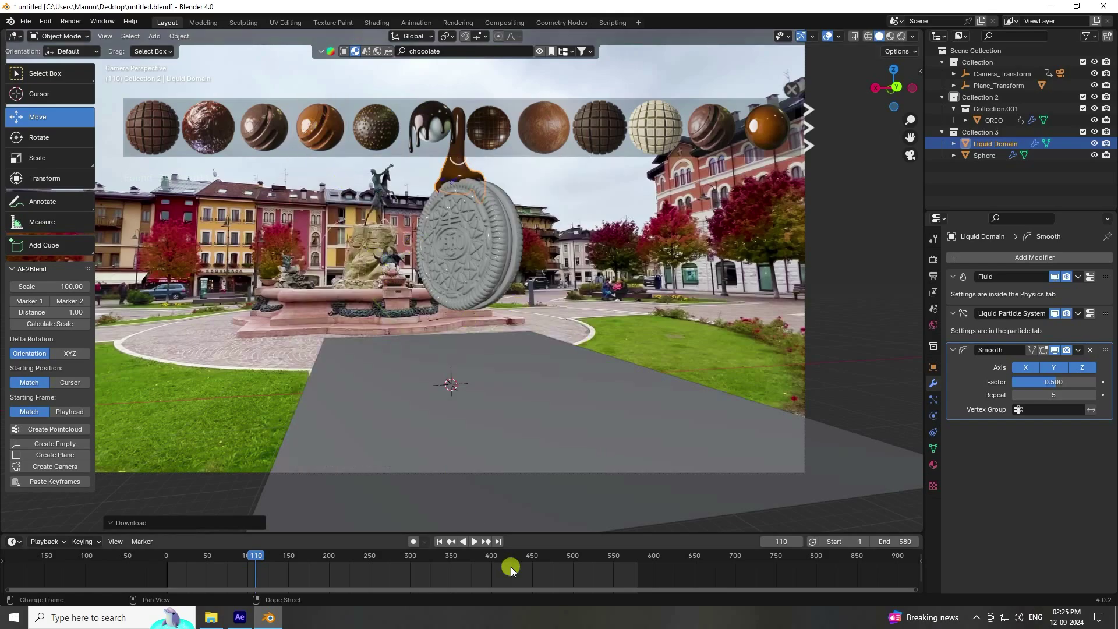
click(449, 542)
Close the asset browser and list texture options for the World colour.
click(795, 91)
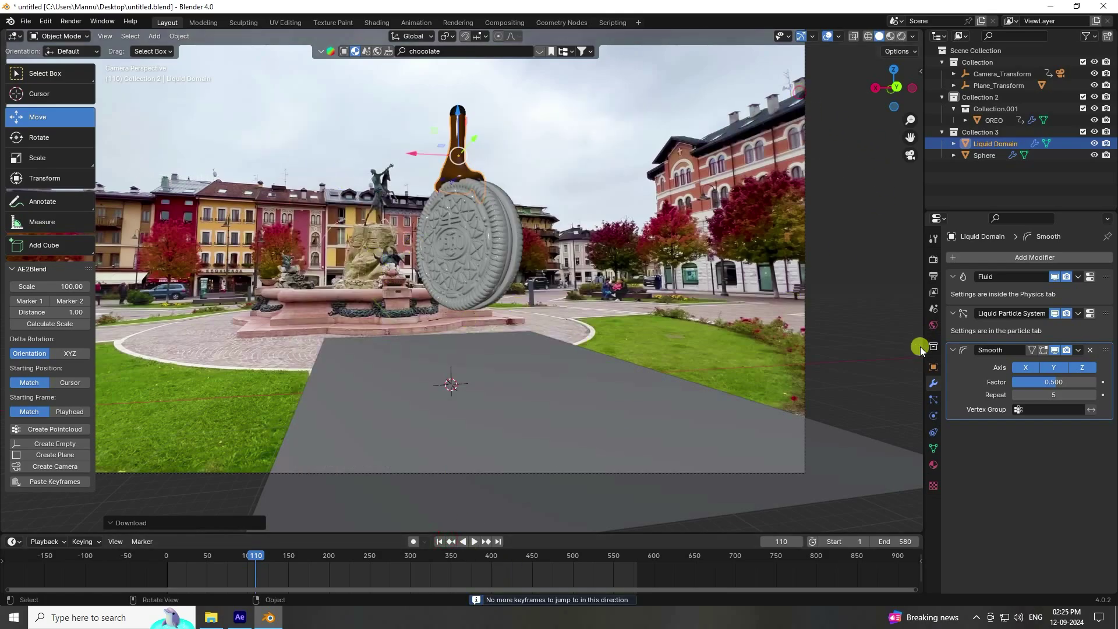
click(935, 325)
click(1016, 331)
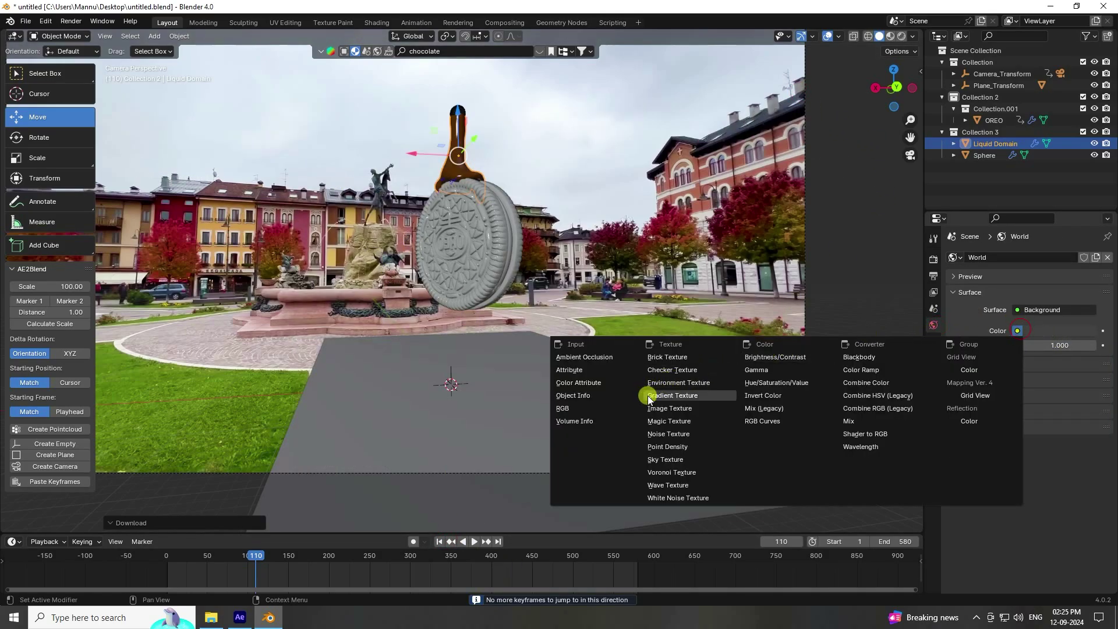
Light the world with the artist_workshop_4k.exr environment texture at strength 0.75.
click(675, 382)
click(1075, 345)
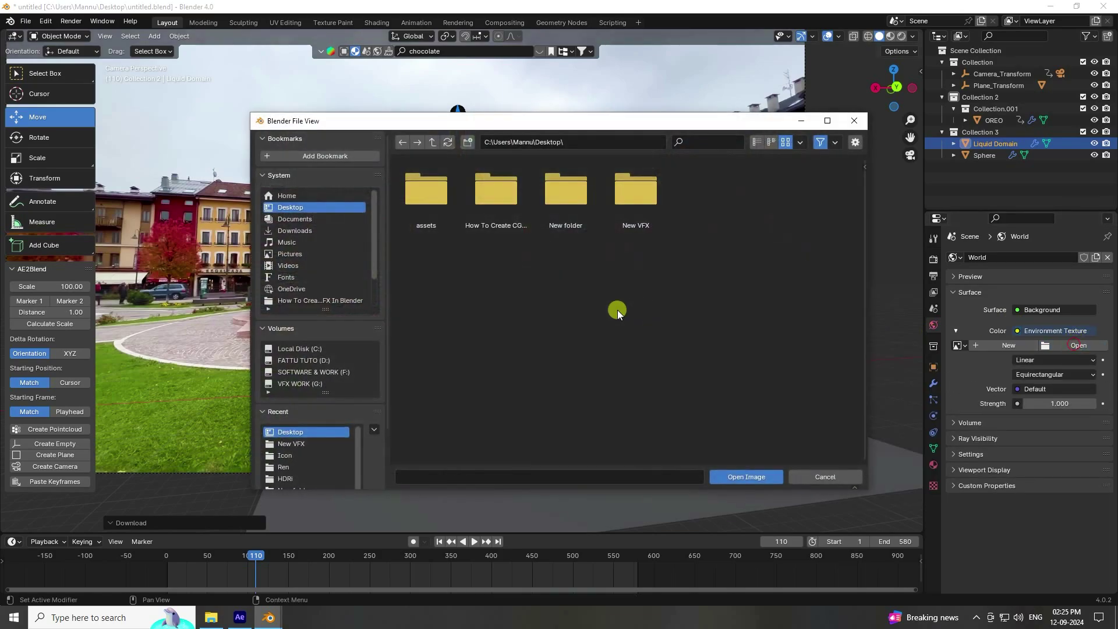
click(285, 478)
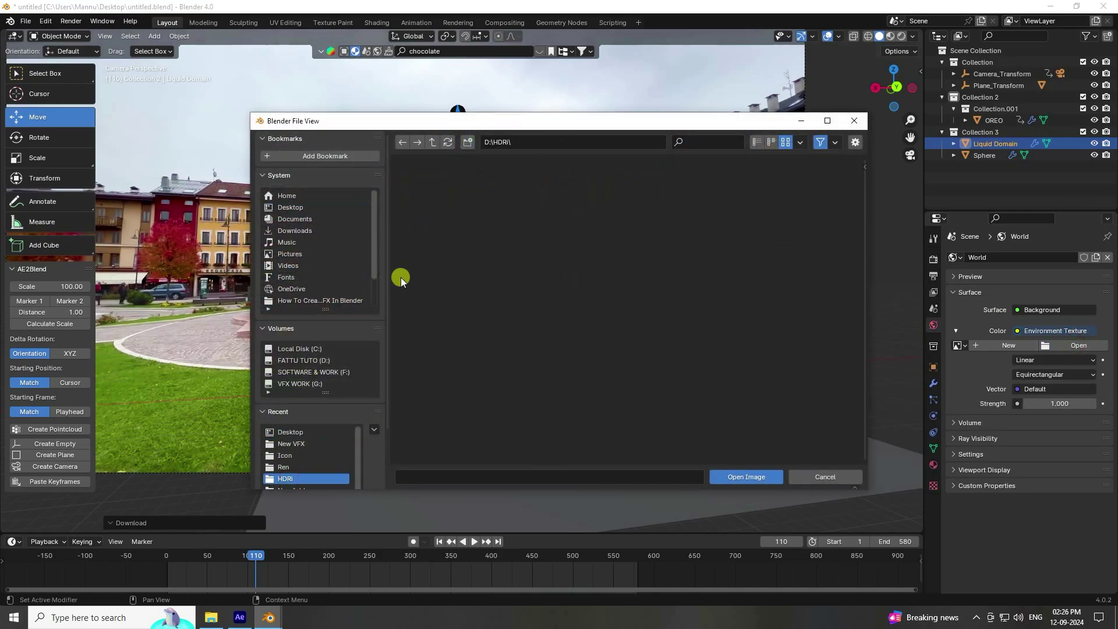
double_click(654, 190)
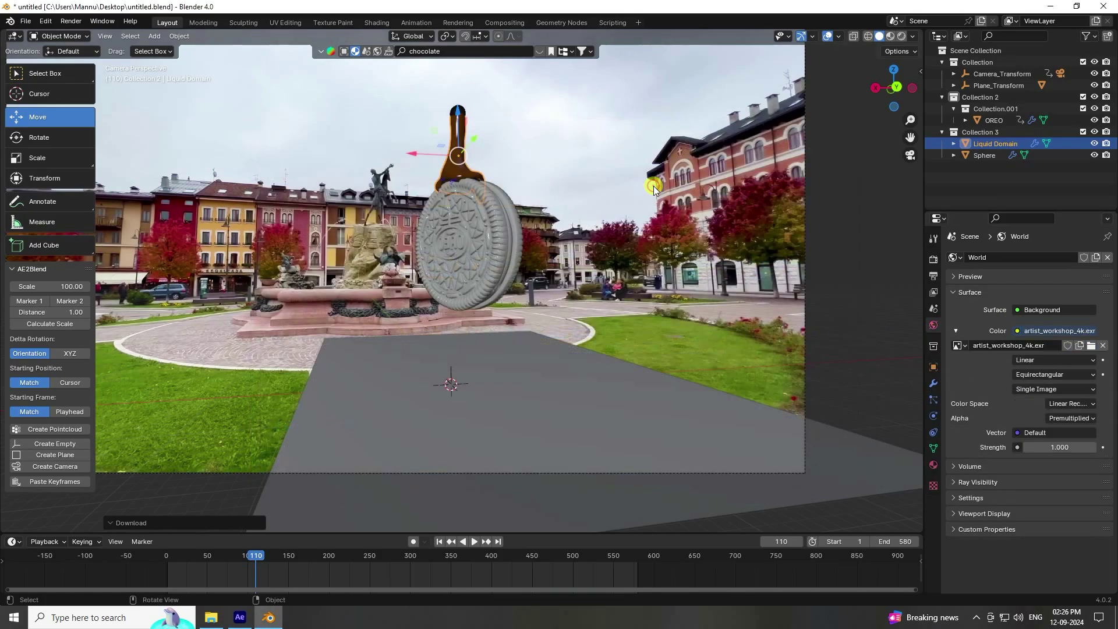
click(1071, 448)
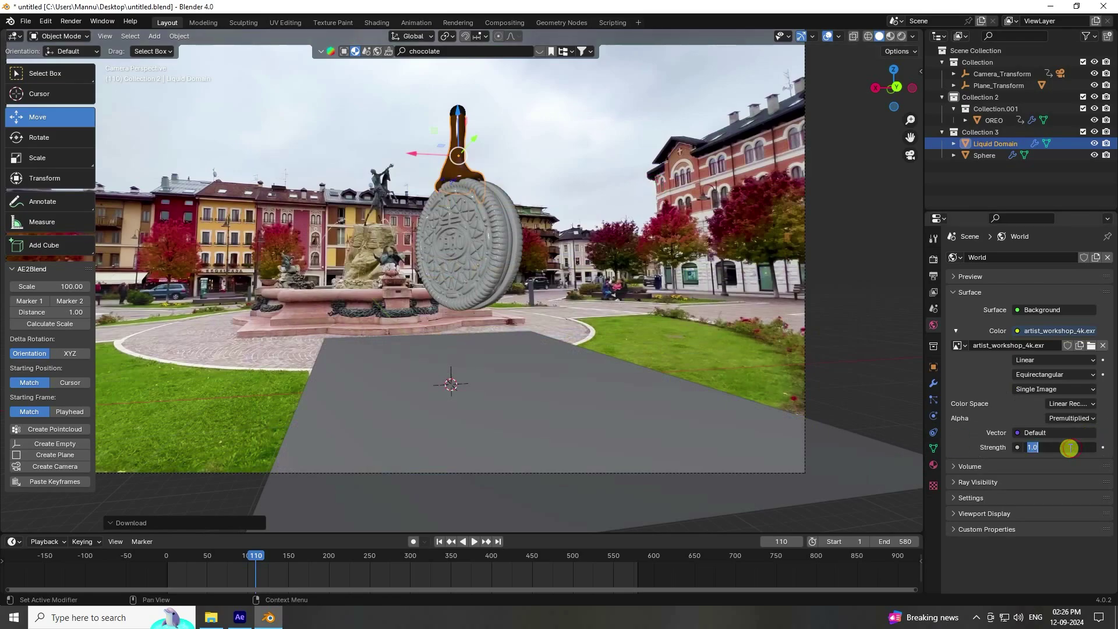
key(Return)
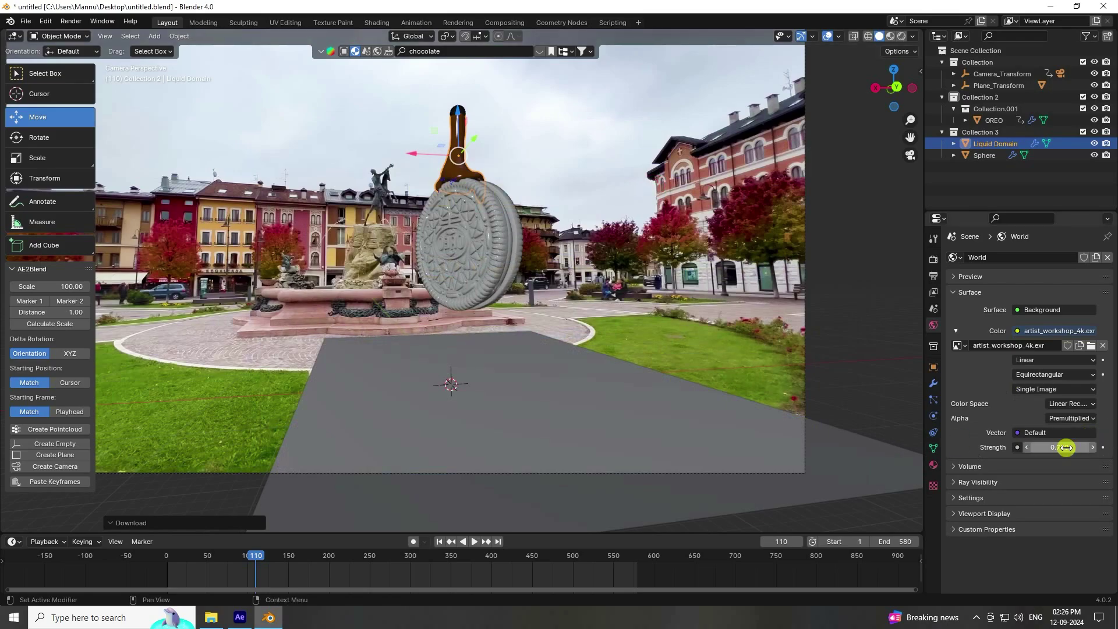
Add a Sun light, raise it and shift it sideways along X.
click(154, 35)
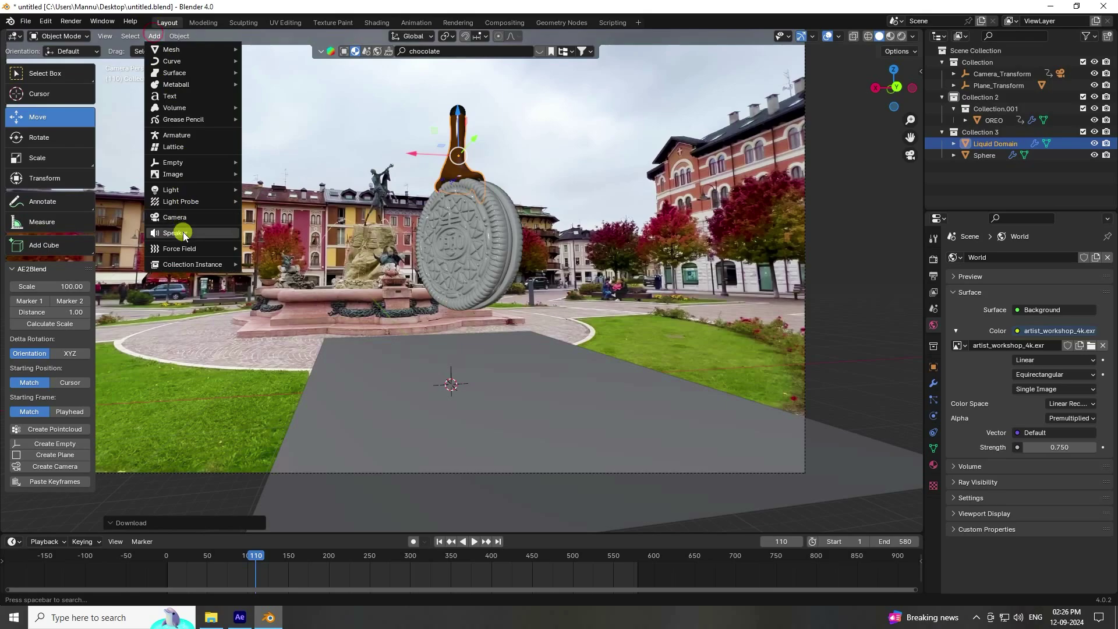
mouse_move(188, 186)
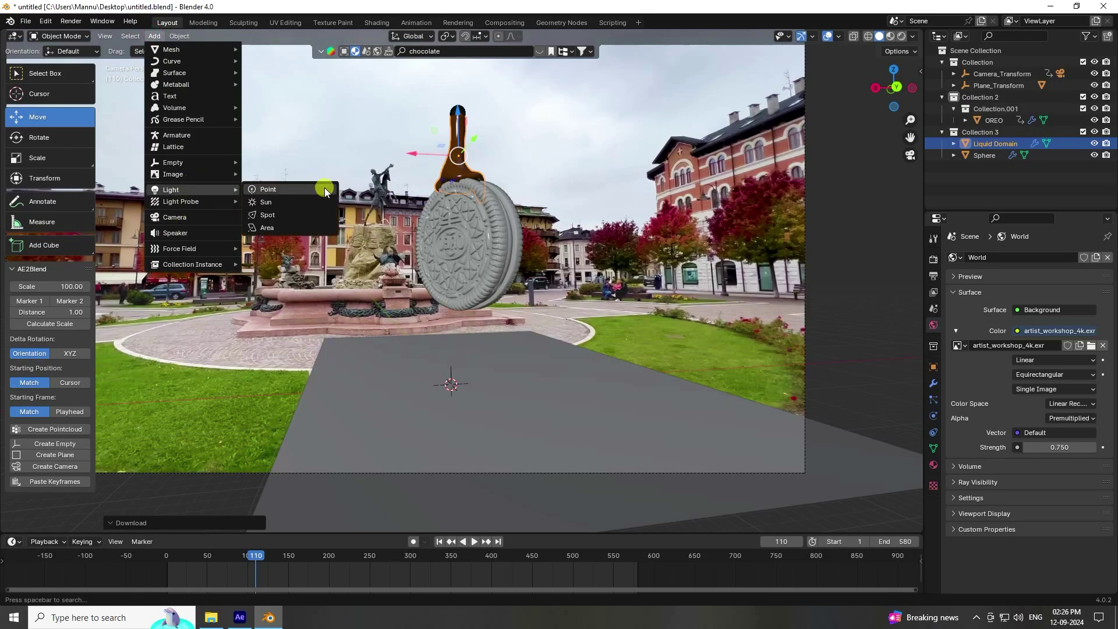
click(285, 202)
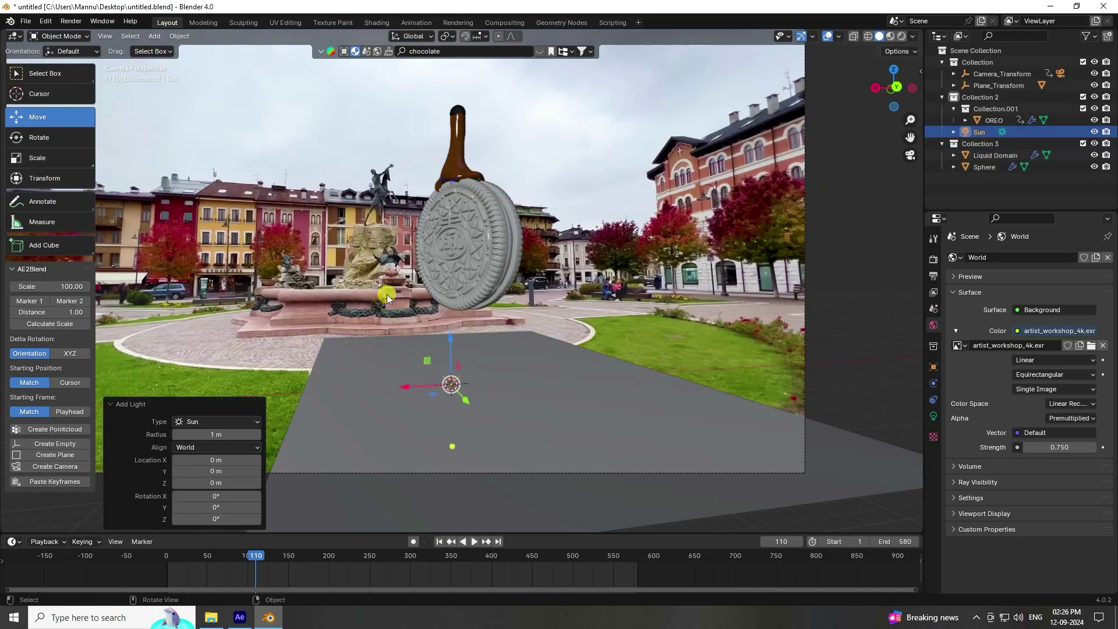
drag(449, 334, 458, 74)
middle_drag(458, 74, 458, 228)
drag(459, 229, 606, 202)
Tilt the Sun about the Y axis and raise it to about 40 m.
click(39, 137)
middle_drag(607, 202, 664, 241)
click(39, 117)
scroll(553, 233, down, 4)
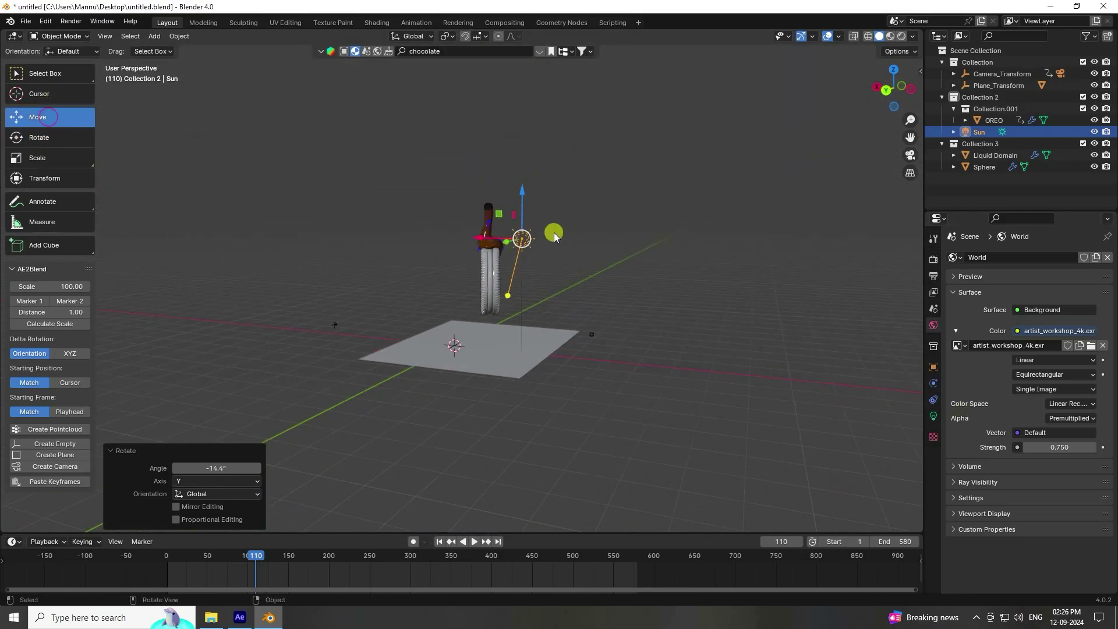
click(512, 185)
click(515, 233)
drag(520, 194, 516, 62)
middle_drag(515, 61, 561, 191)
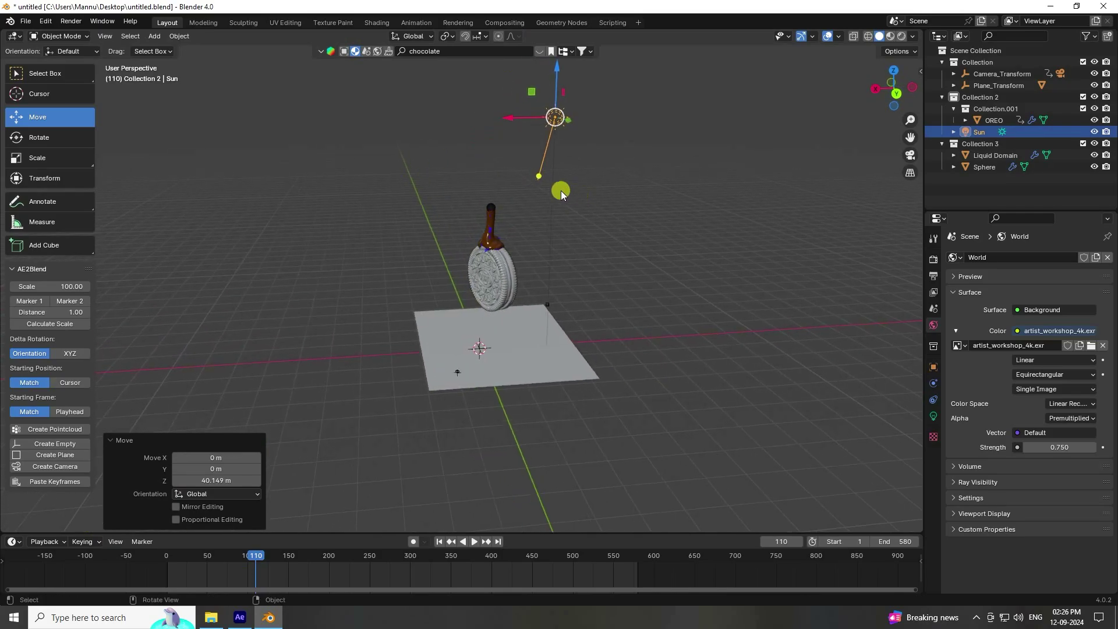
Give the Sun strength 2 and angle 20°.
click(979, 132)
click(933, 416)
click(1062, 338)
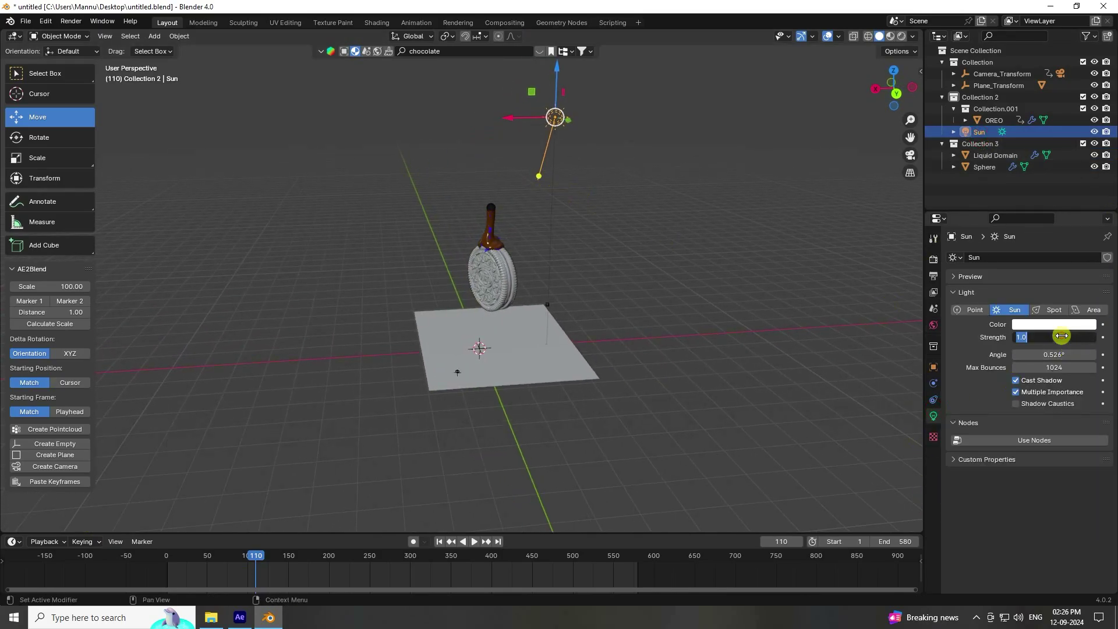
text(2)
key(Return)
click(1059, 355)
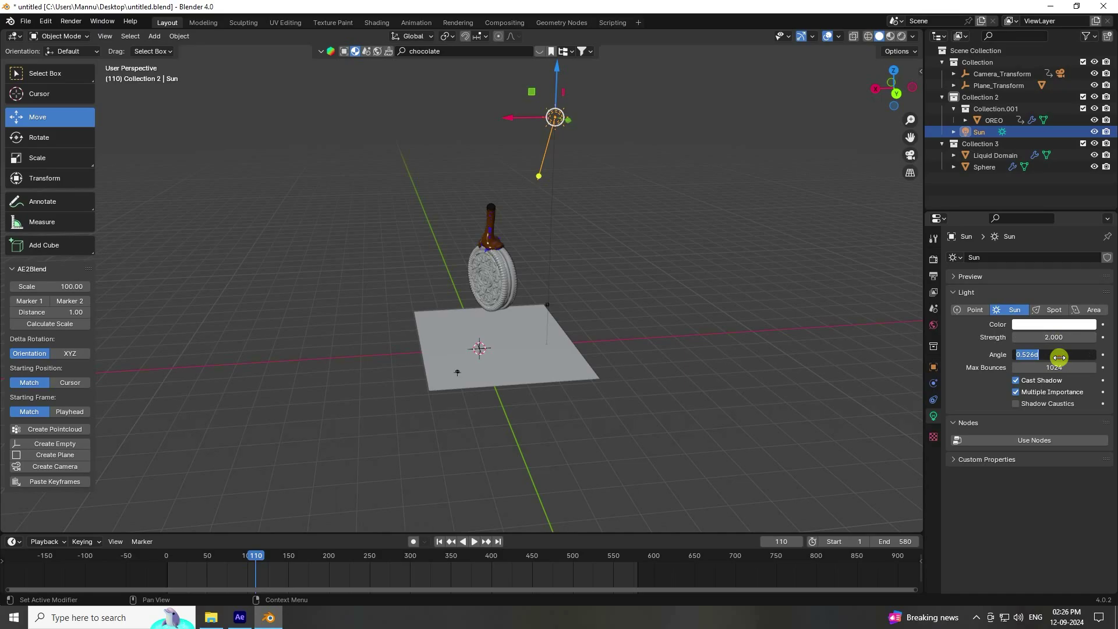
text(20)
key(Return)
key(KP_0)
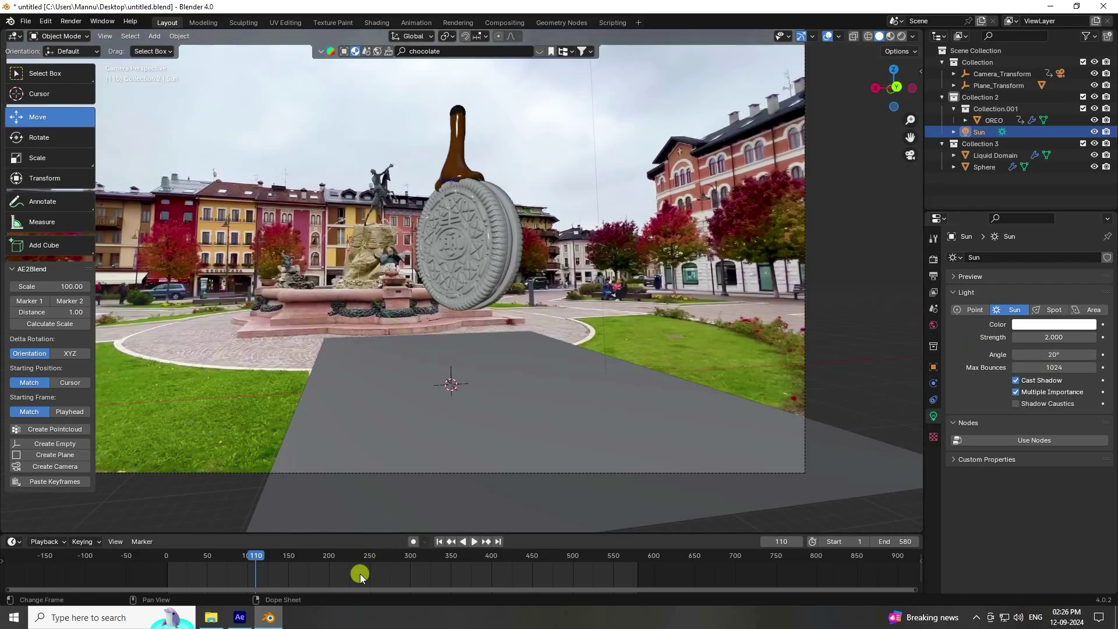
Play the chocolate pour, pausing at 191 and stopping at frame 198.
click(468, 539)
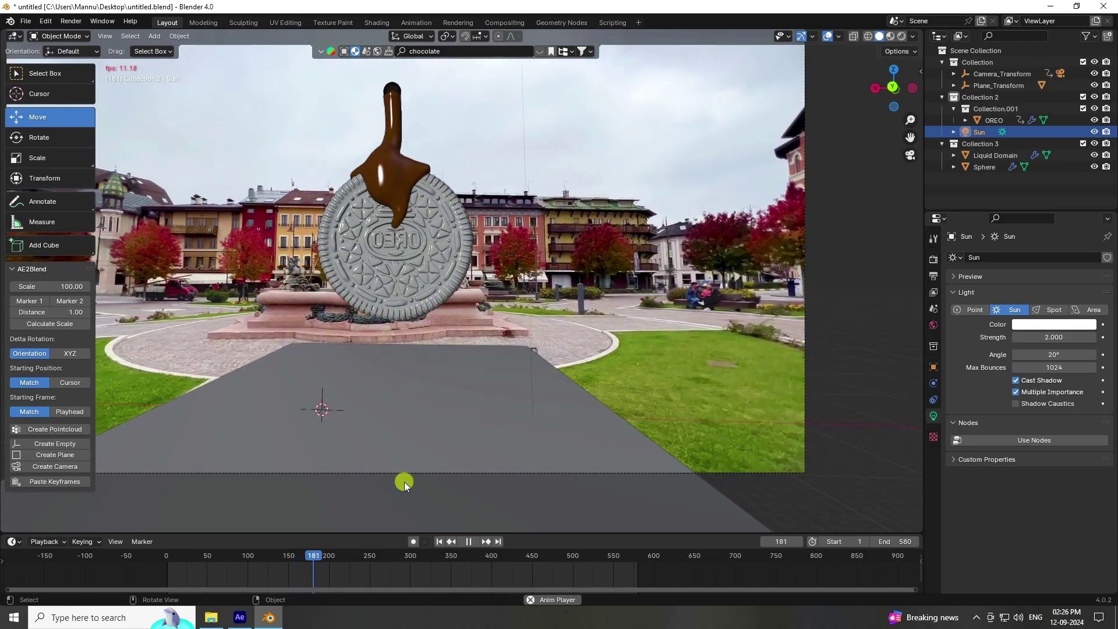
click(470, 542)
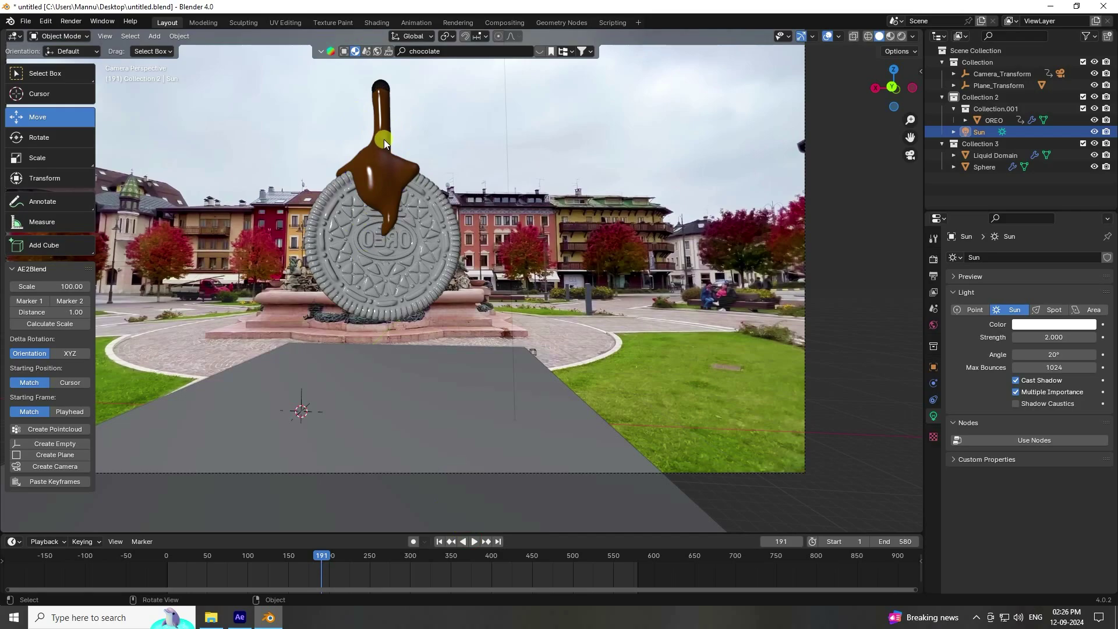
click(476, 543)
click(474, 542)
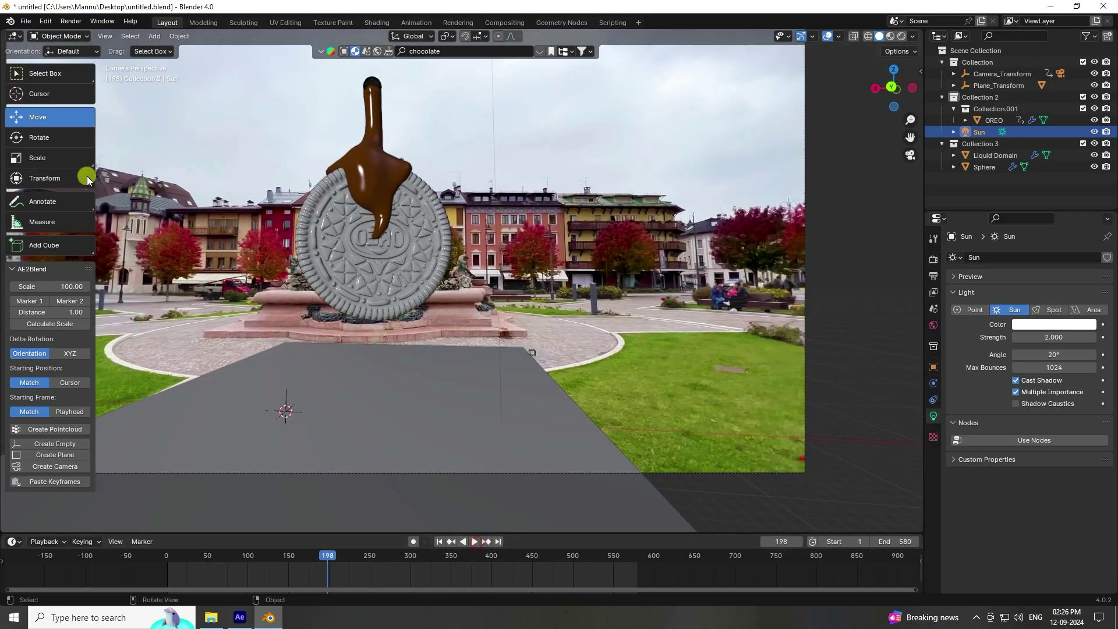
Test-render the frame, then enable Shadow Catcher in the ground plane's visibility settings.
click(71, 22)
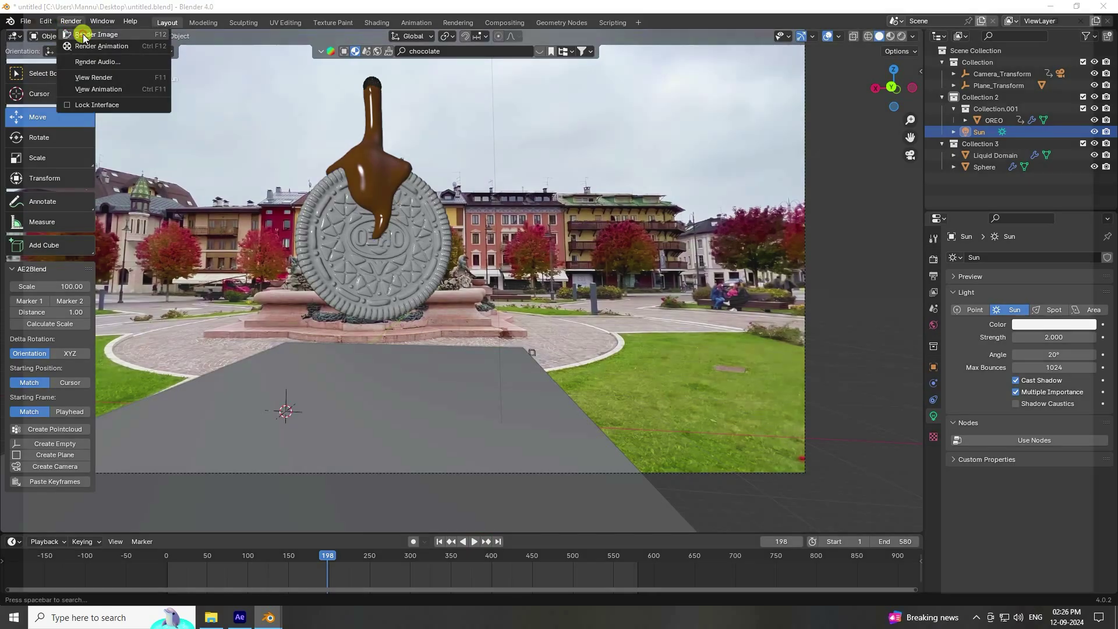
click(81, 33)
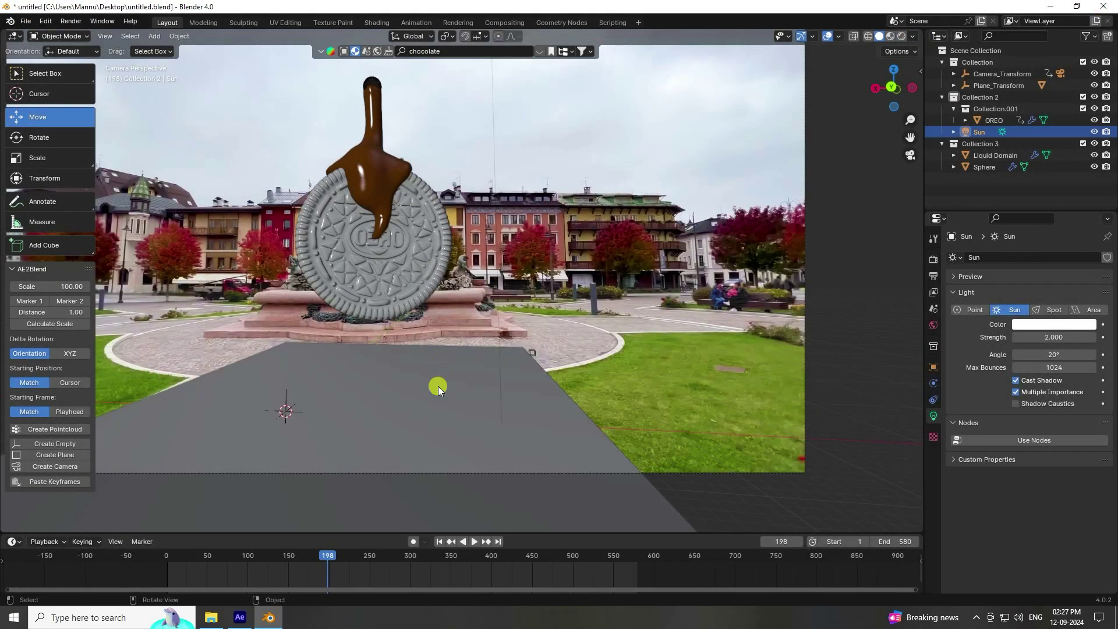
click(438, 386)
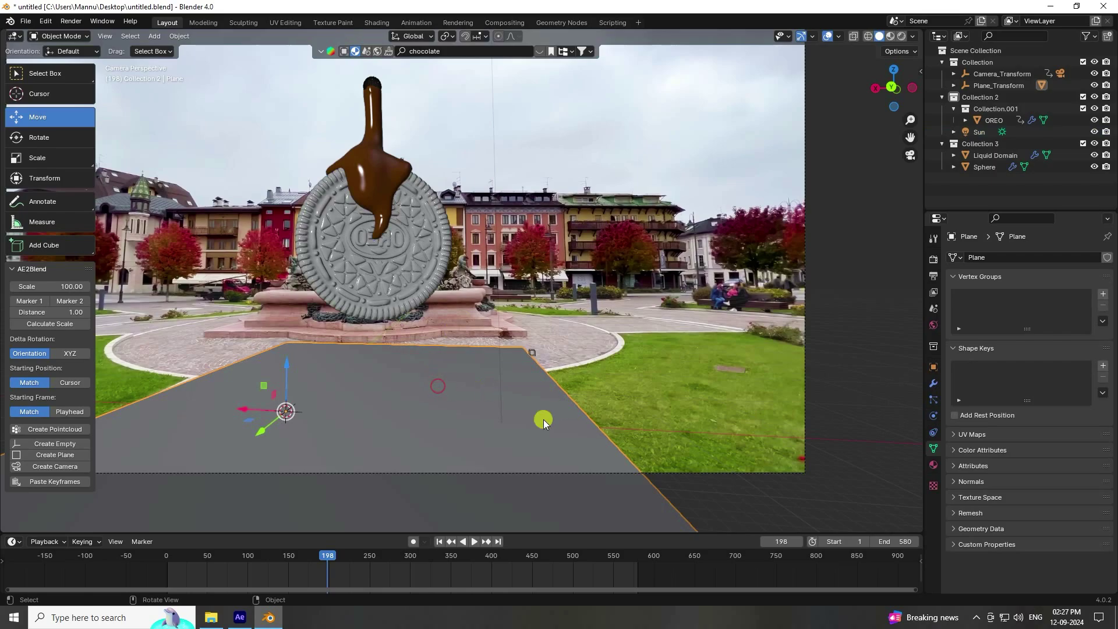
click(933, 366)
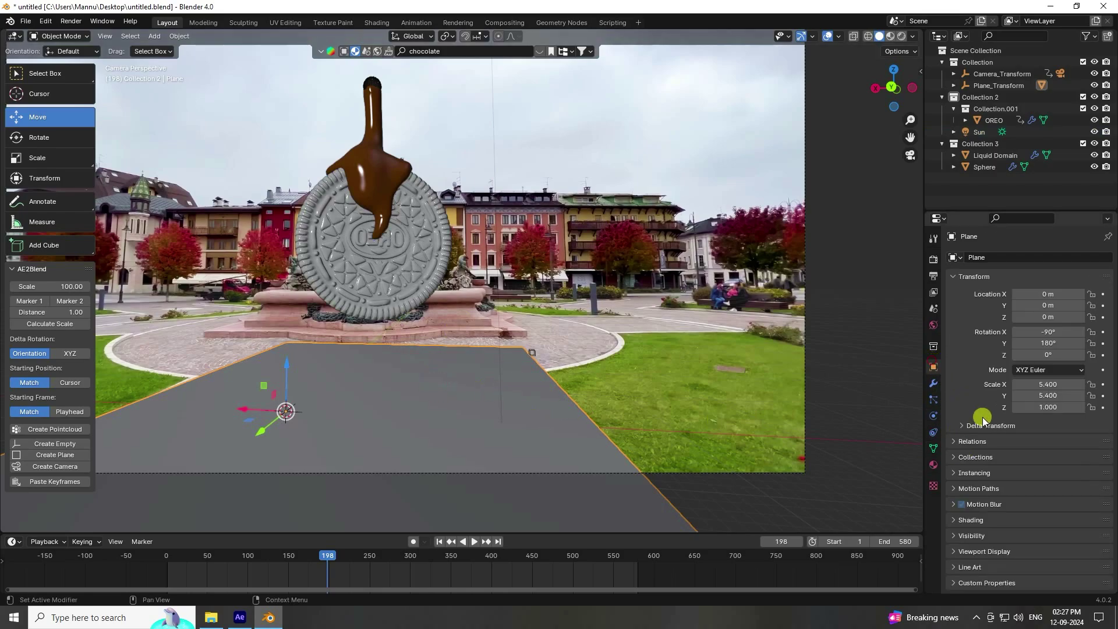
click(953, 519)
click(953, 519)
click(954, 534)
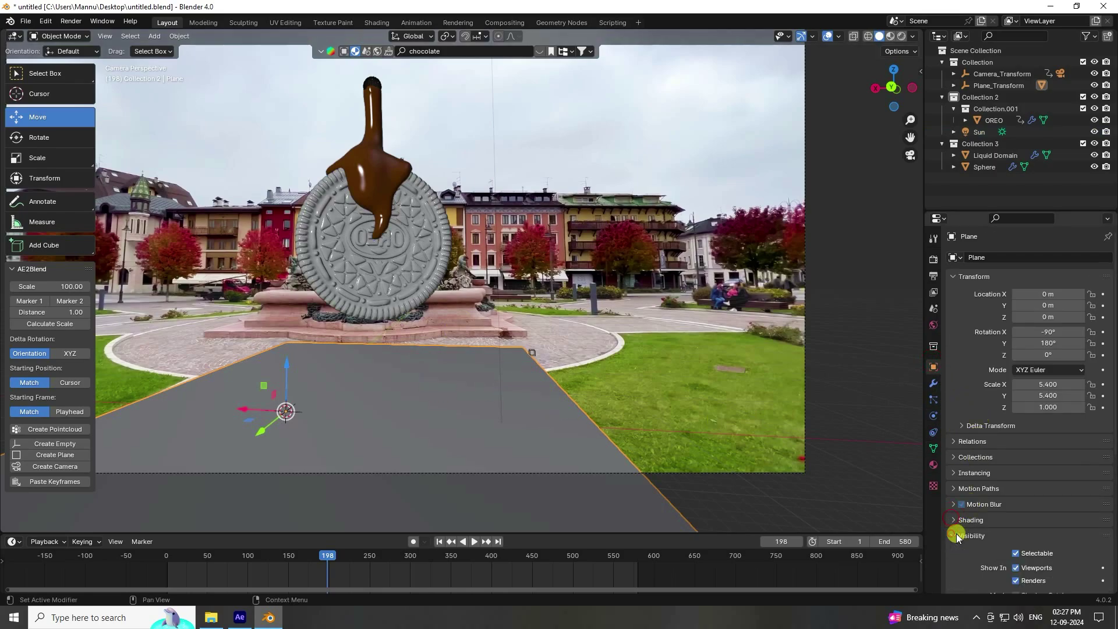
scroll(990, 512, down, 6)
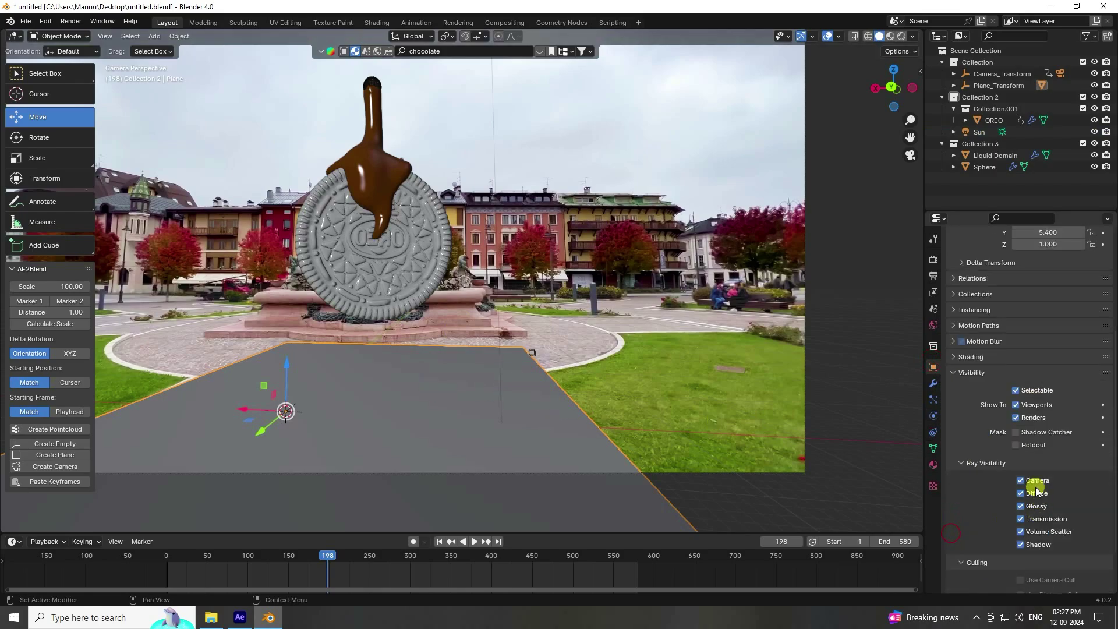
Re-render frame 198 to check the Oreo's shadow, then close the render.
click(72, 22)
click(81, 35)
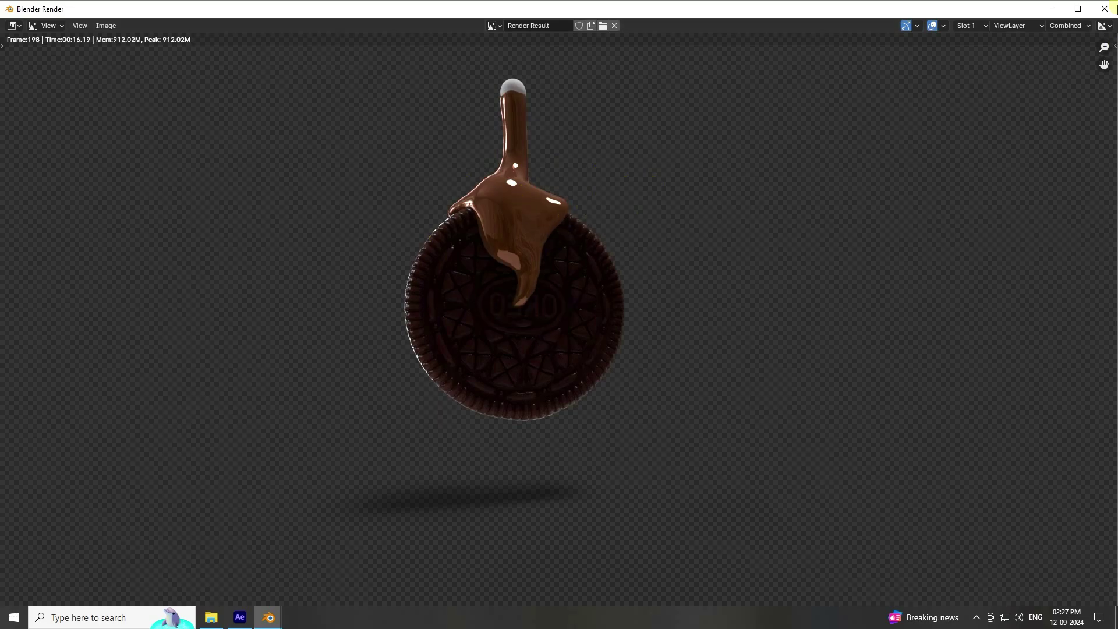
click(1106, 10)
In the Compositing workspace, enable Use Nodes and move the Composite node further right.
click(504, 22)
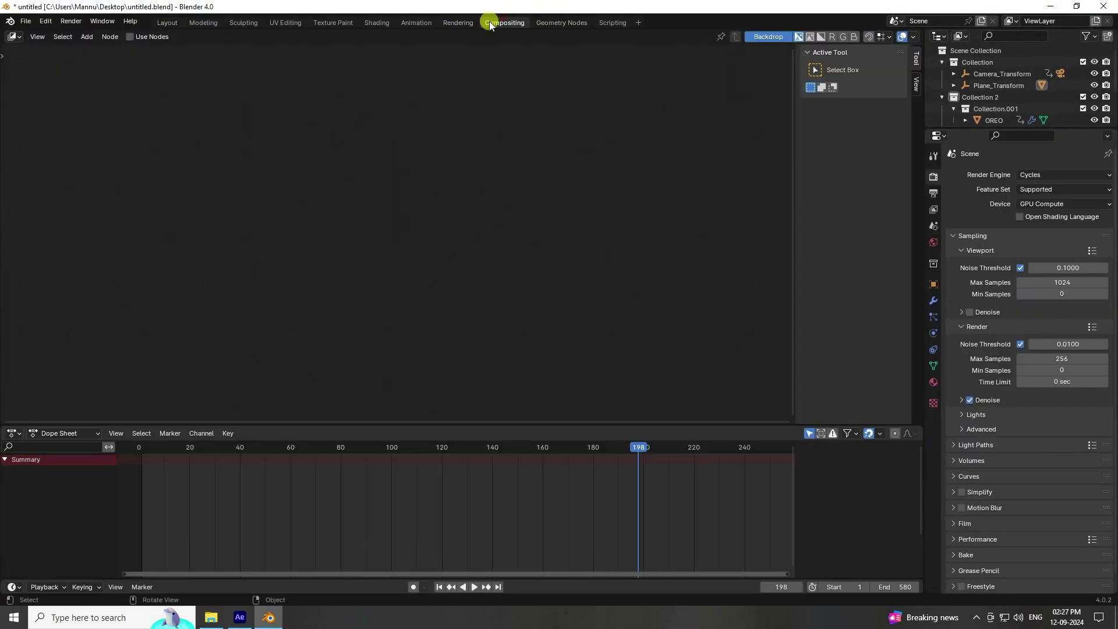
click(141, 38)
middle_drag(329, 252, 224, 388)
click(591, 227)
drag(337, 284, 501, 318)
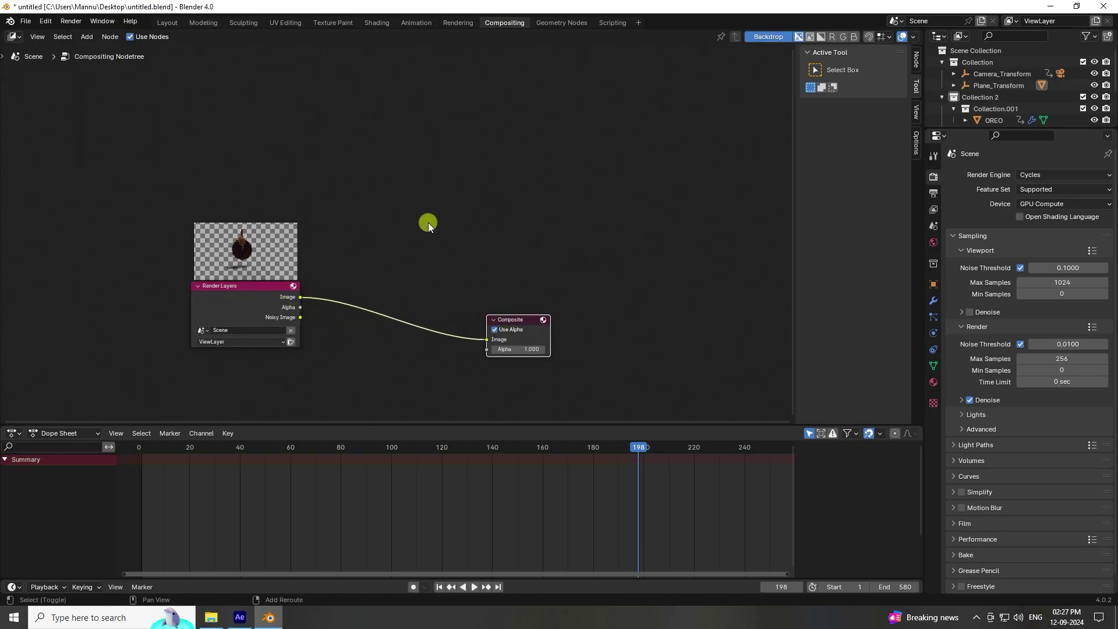
Add a Movie Clip node loaded with the street video from the New VFX folder.
key(shift+a)
click(428, 223)
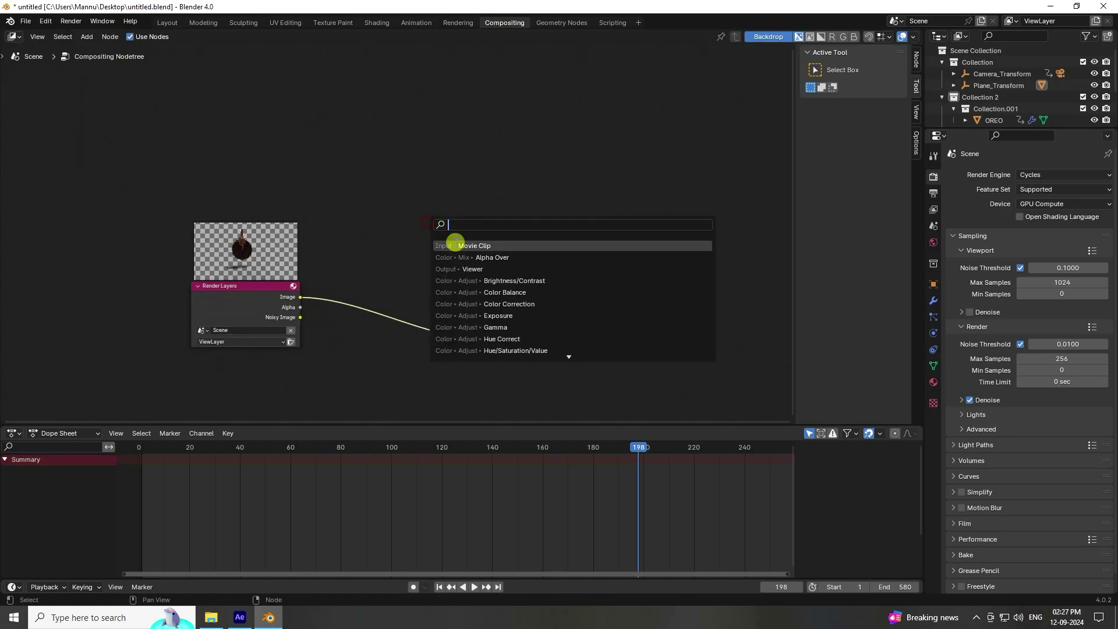
click(488, 241)
click(232, 187)
click(236, 194)
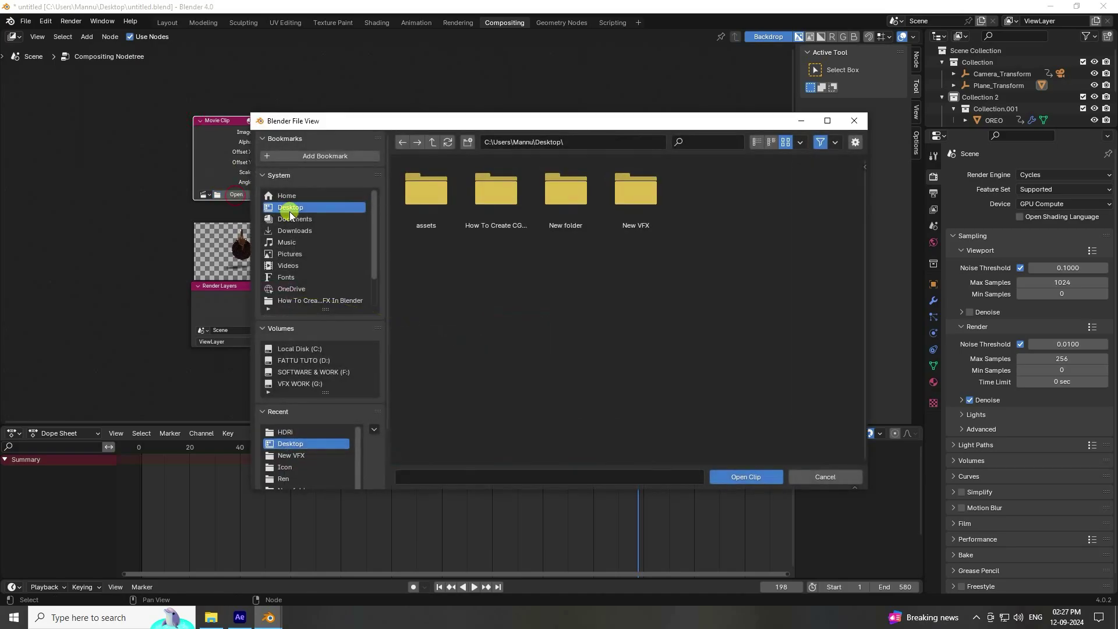
double_click(635, 192)
click(549, 249)
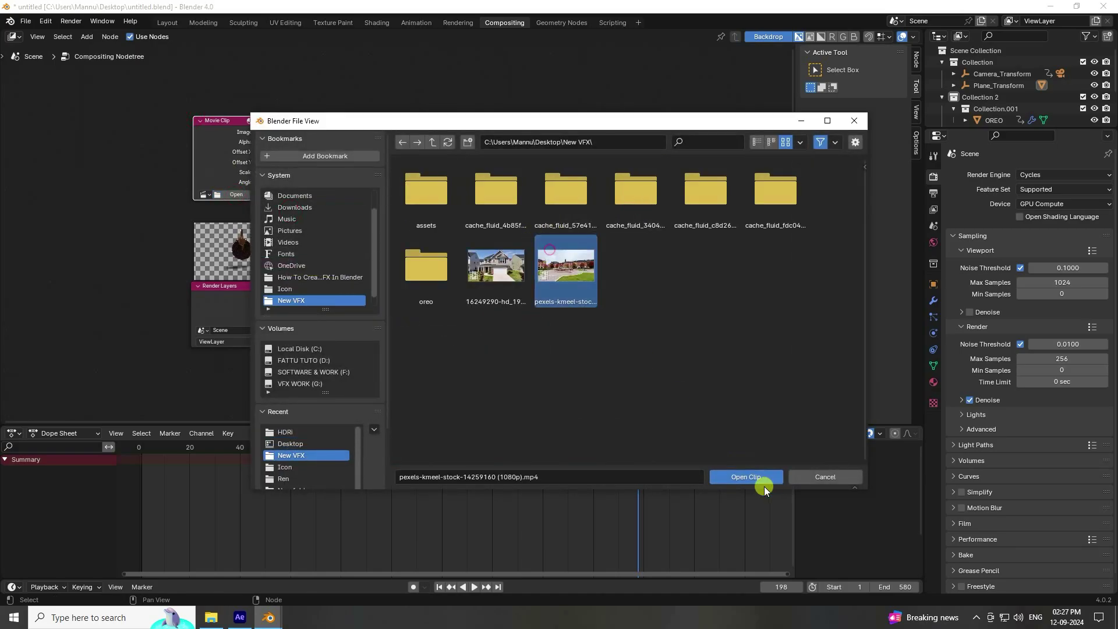
click(762, 483)
Insert an Alpha Over node with the Oreo render as foreground and street clip as background.
key(shift+a)
click(340, 127)
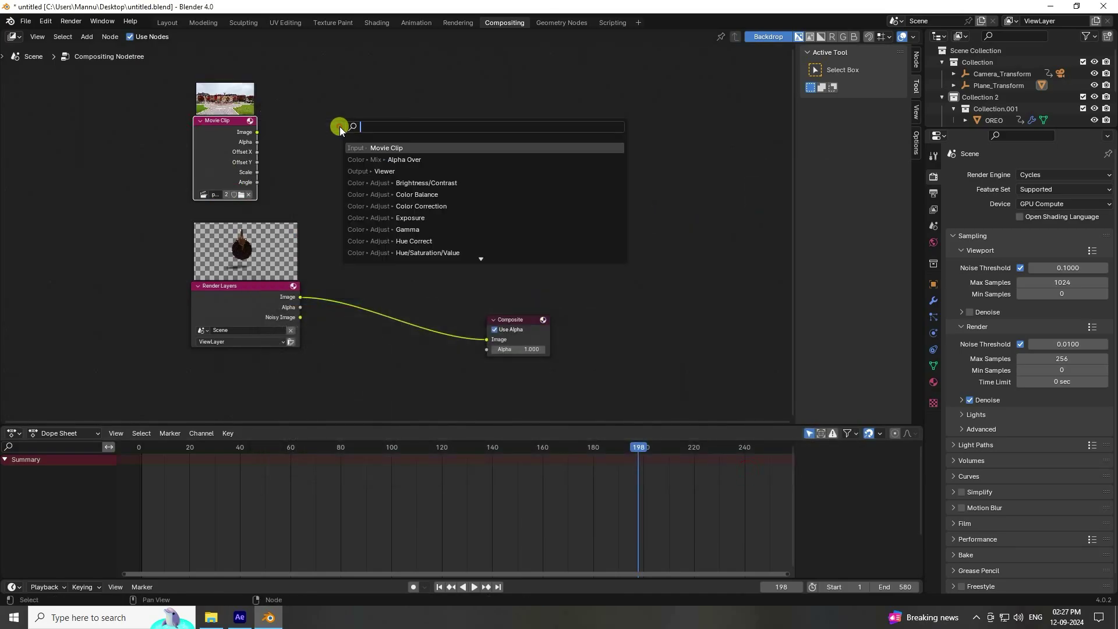
click(412, 160)
click(415, 258)
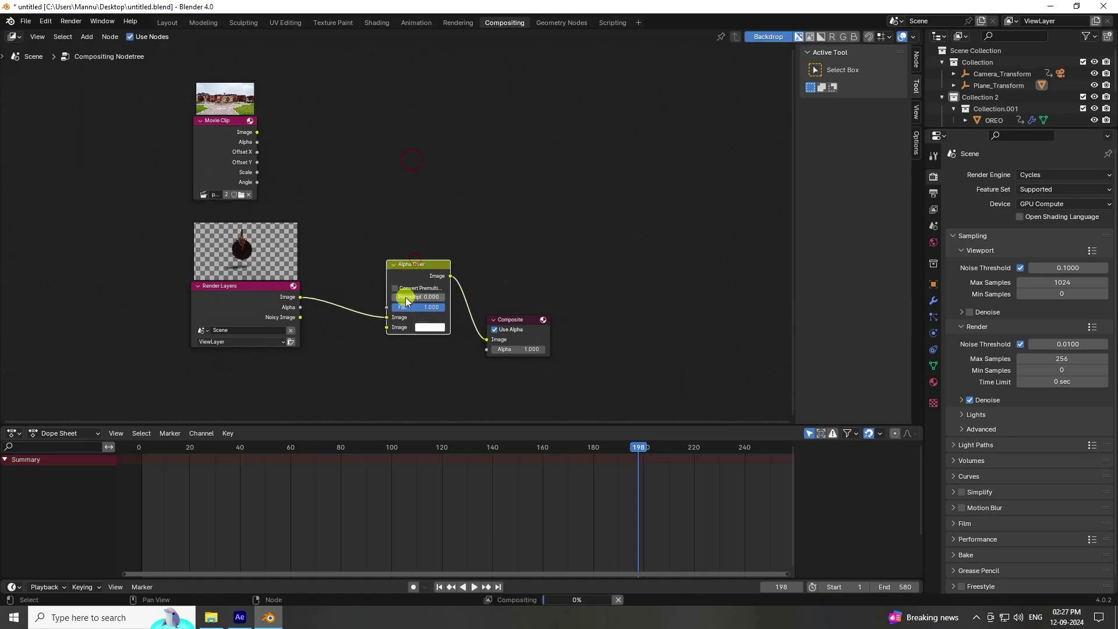
drag(386, 317, 386, 326)
drag(257, 132, 386, 317)
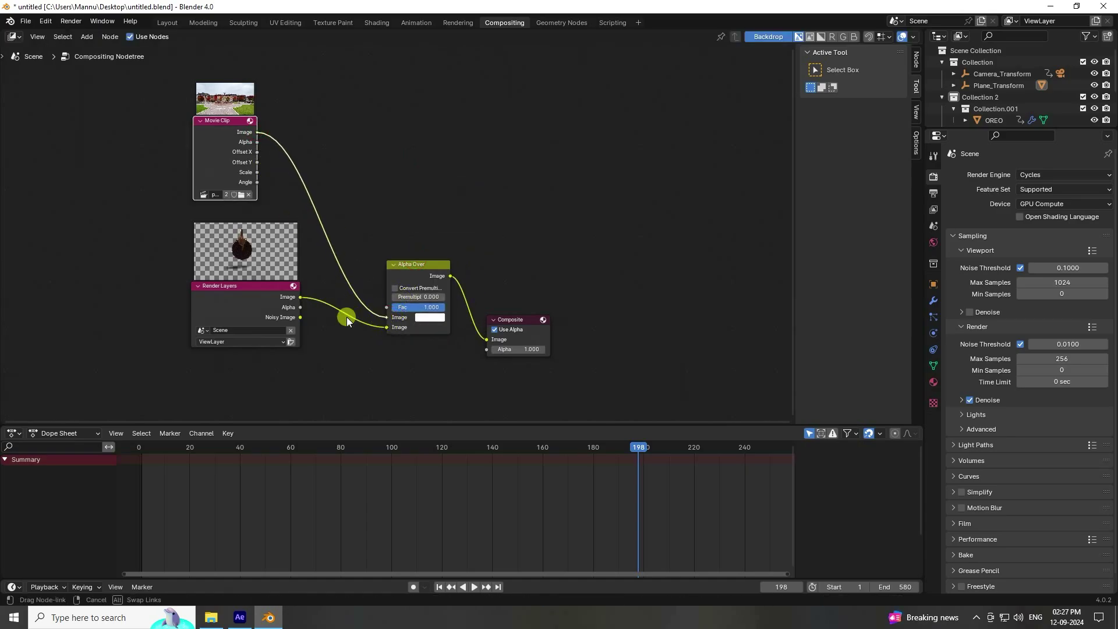
Add a Viewer node fed by Alpha Over, fit the preview, and return to Layout.
key(shift+a)
click(416, 386)
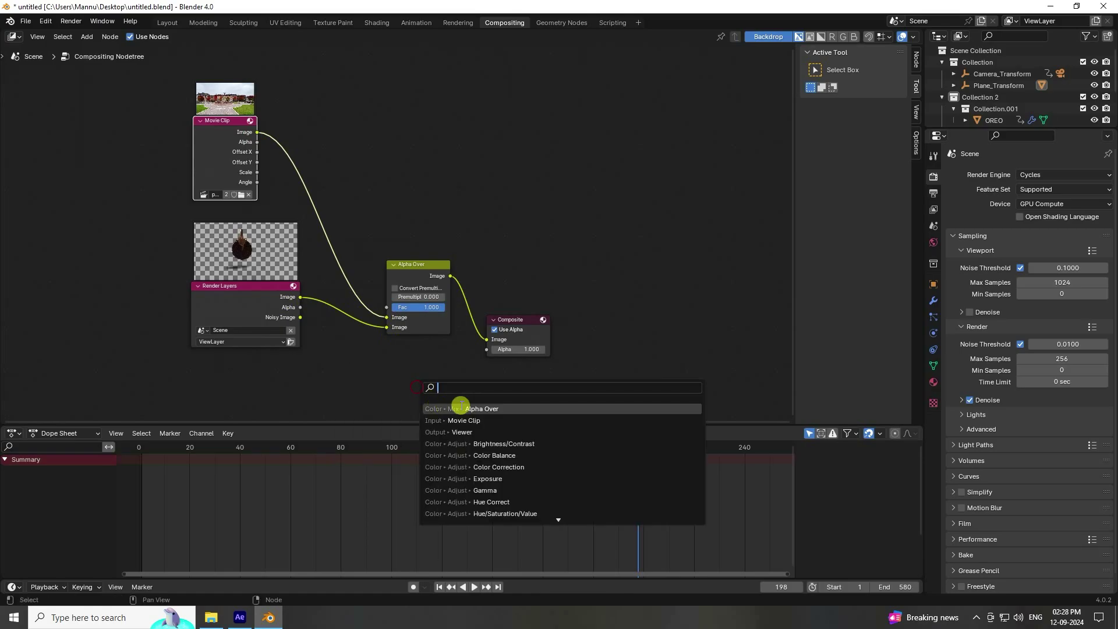
click(476, 430)
click(474, 378)
drag(450, 276, 477, 394)
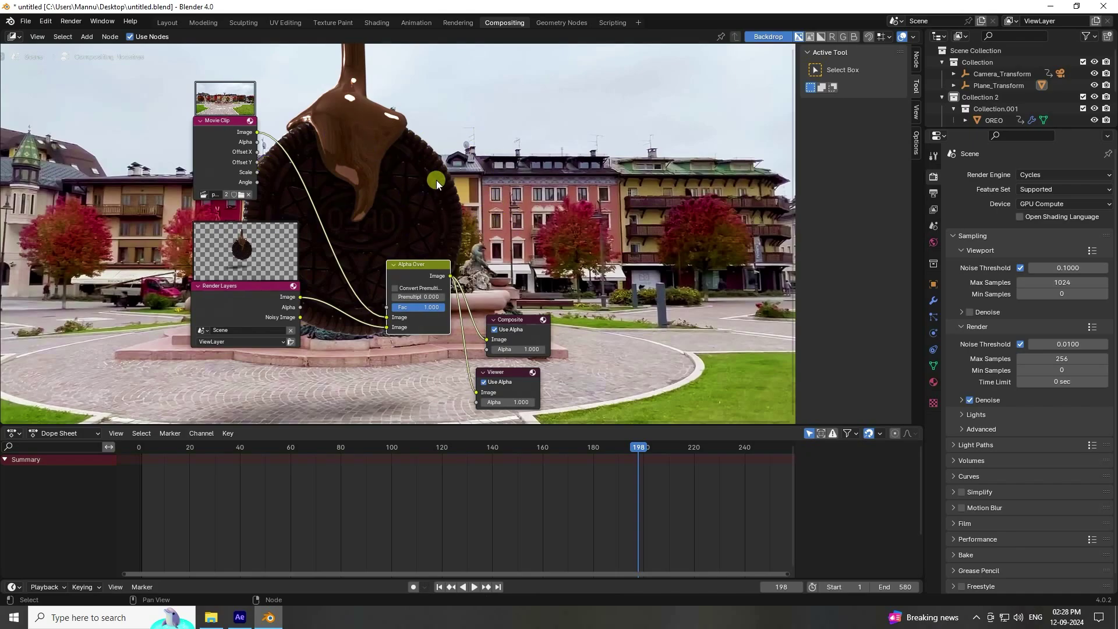
key(v)
key(v)
key(v)
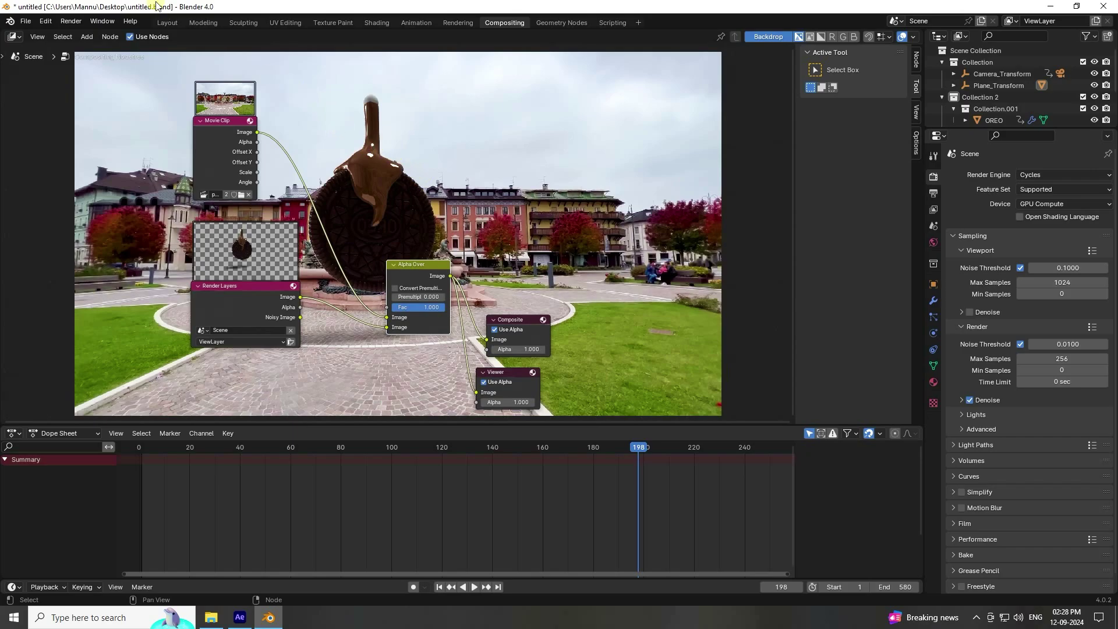
click(167, 24)
Assign the Liquid Chocolate material to the Sphere.
click(982, 168)
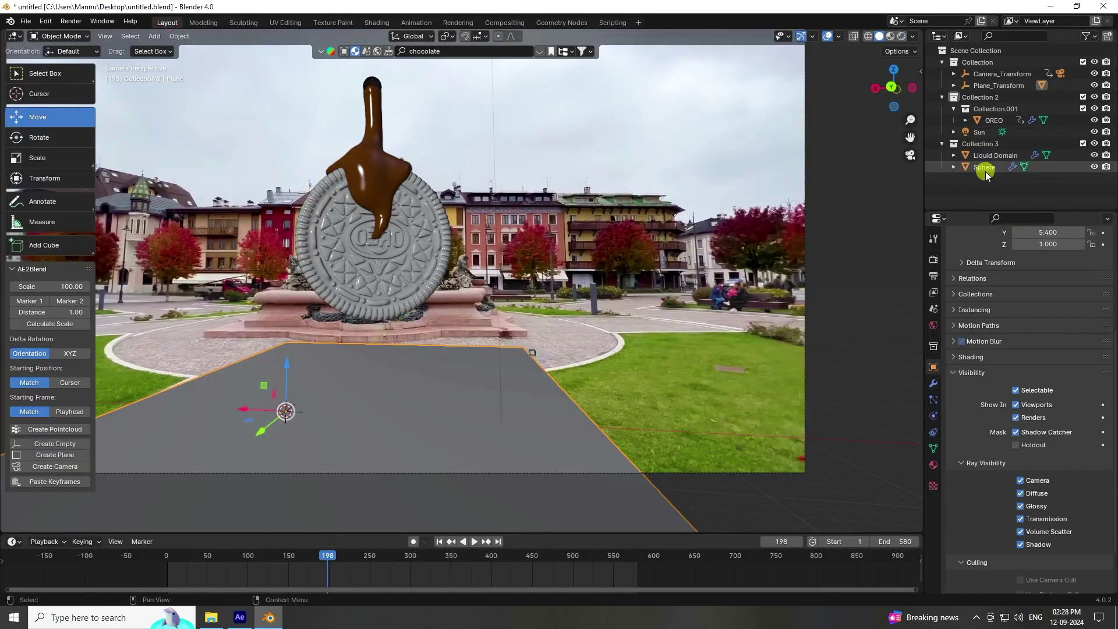
click(933, 464)
click(954, 307)
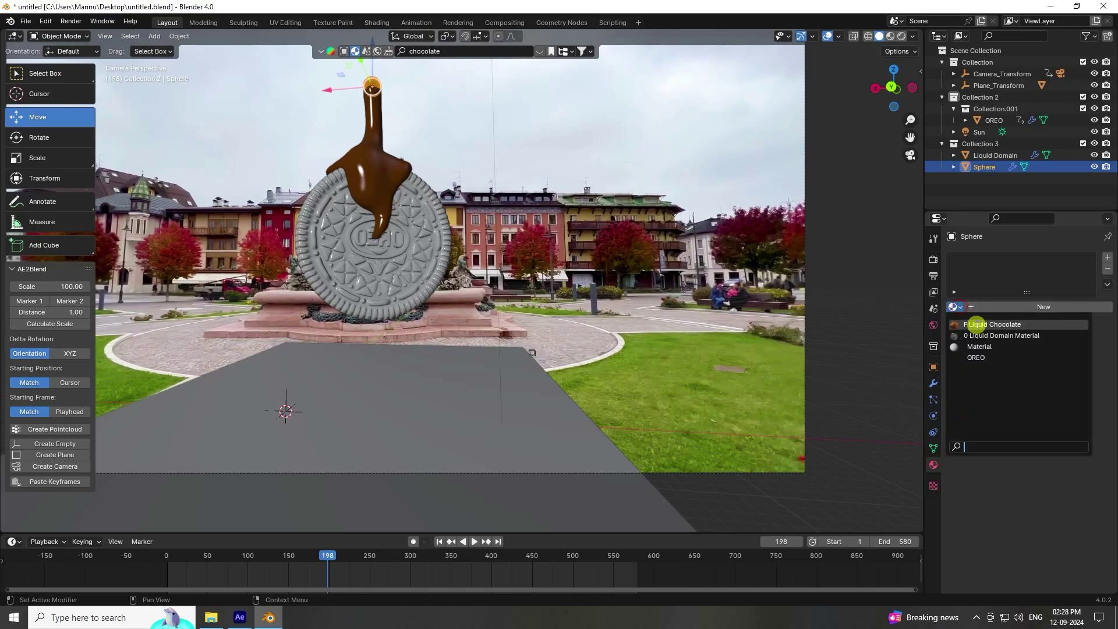
click(976, 325)
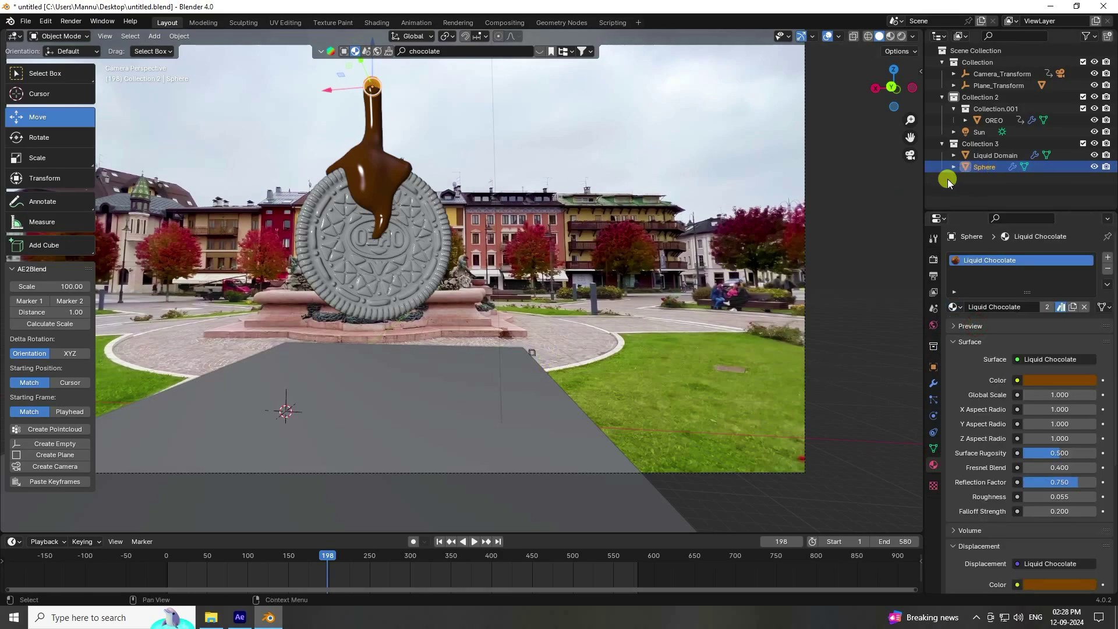
click(851, 201)
Play the animation from the first frame, then pause it.
click(440, 541)
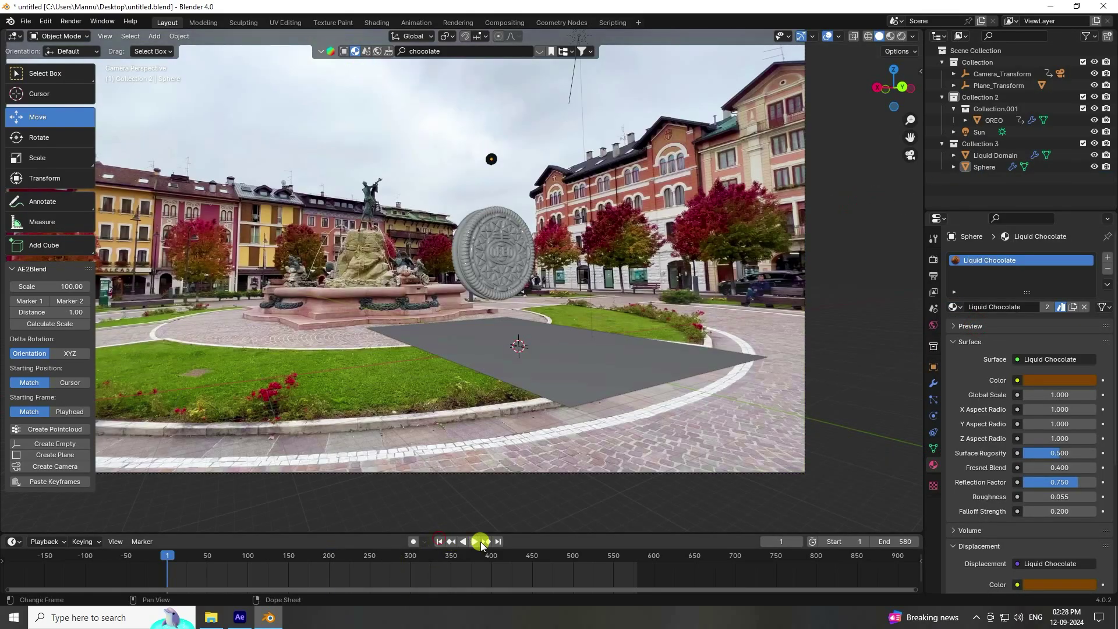
click(474, 541)
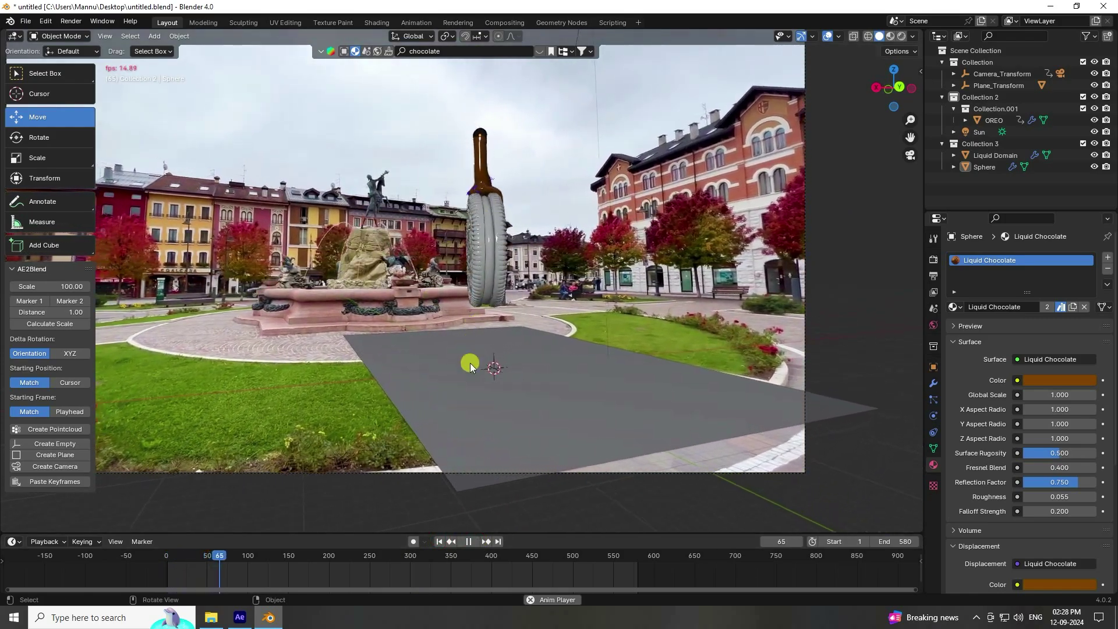
click(470, 541)
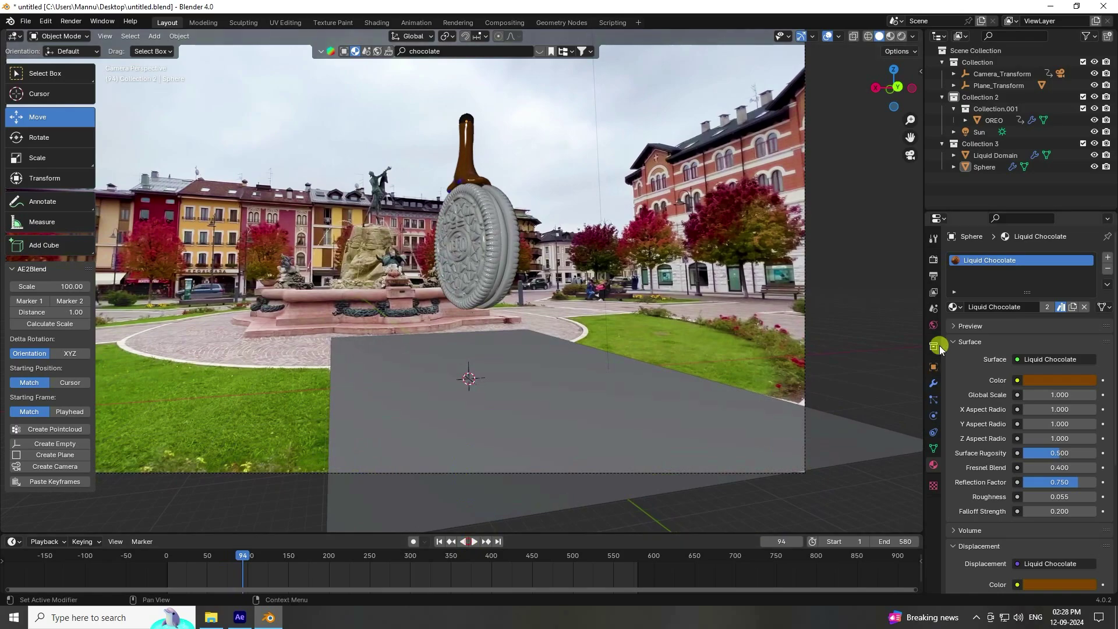
click(933, 276)
Set the render output path to a newly created New Folder(1) on the Desktop.
click(1102, 490)
click(290, 209)
right_click(693, 372)
click(647, 416)
key(Return)
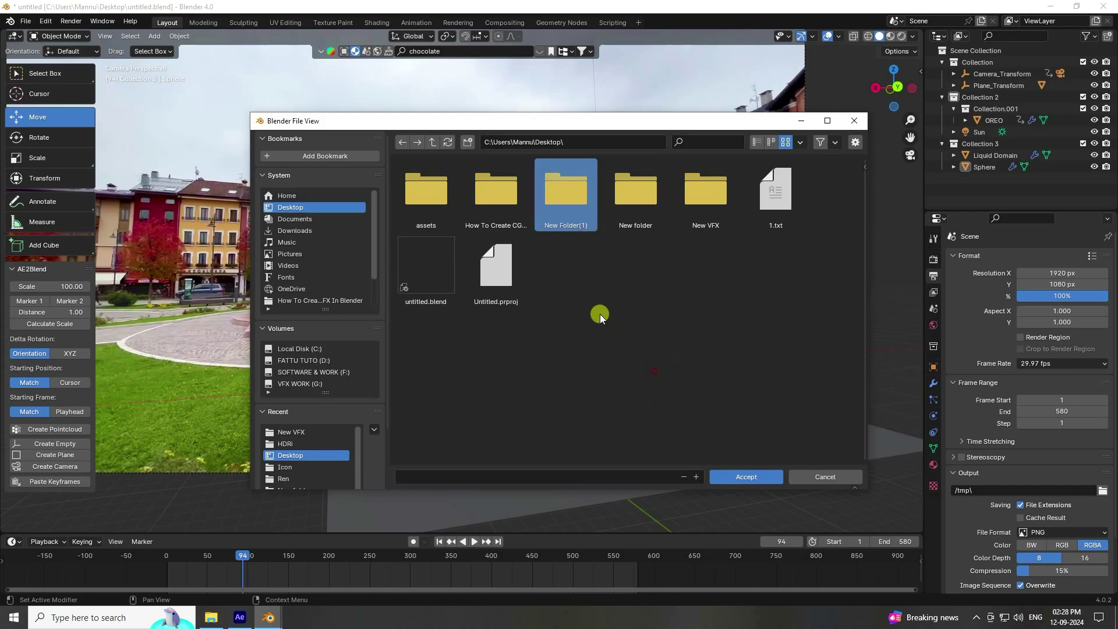
double_click(566, 197)
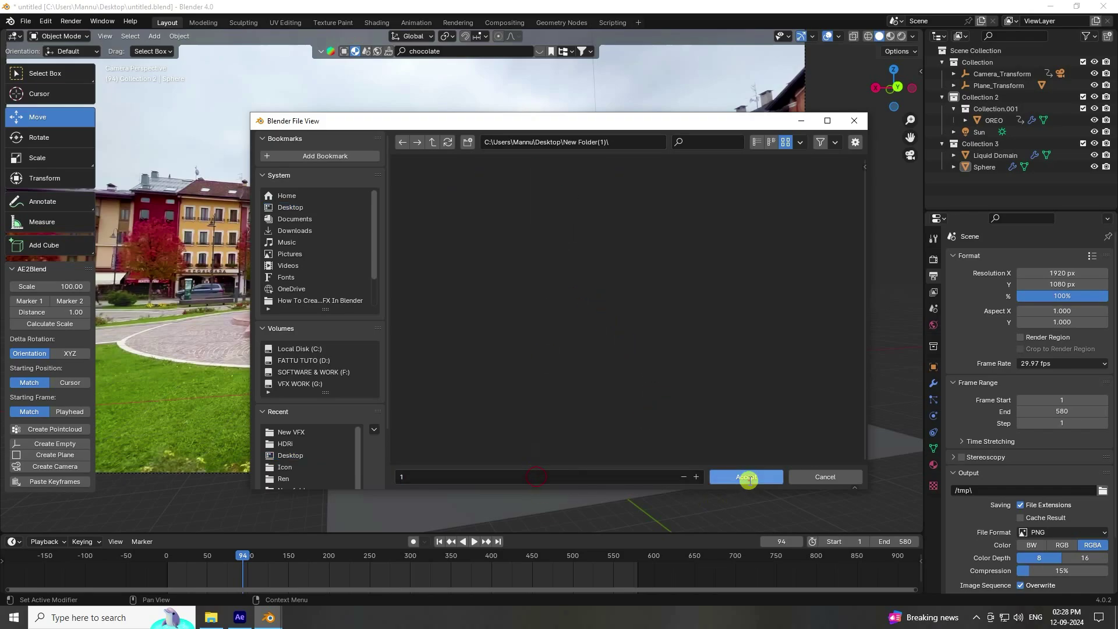
click(744, 475)
Dismiss the Render menu without rendering and rewind the timeline to frame 1.
click(81, 21)
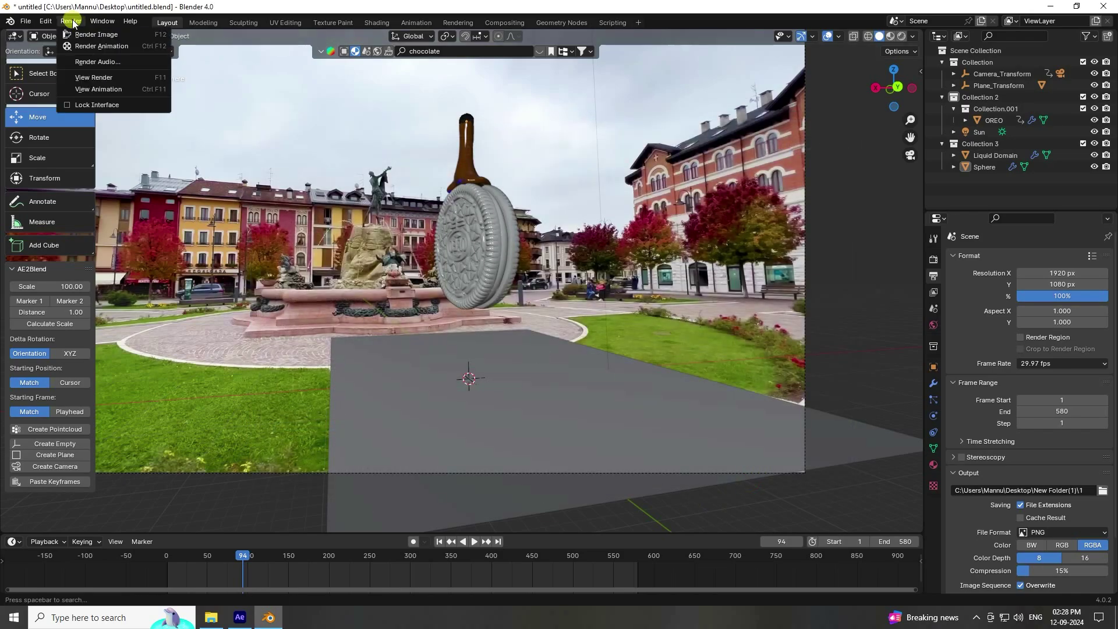
click(101, 46)
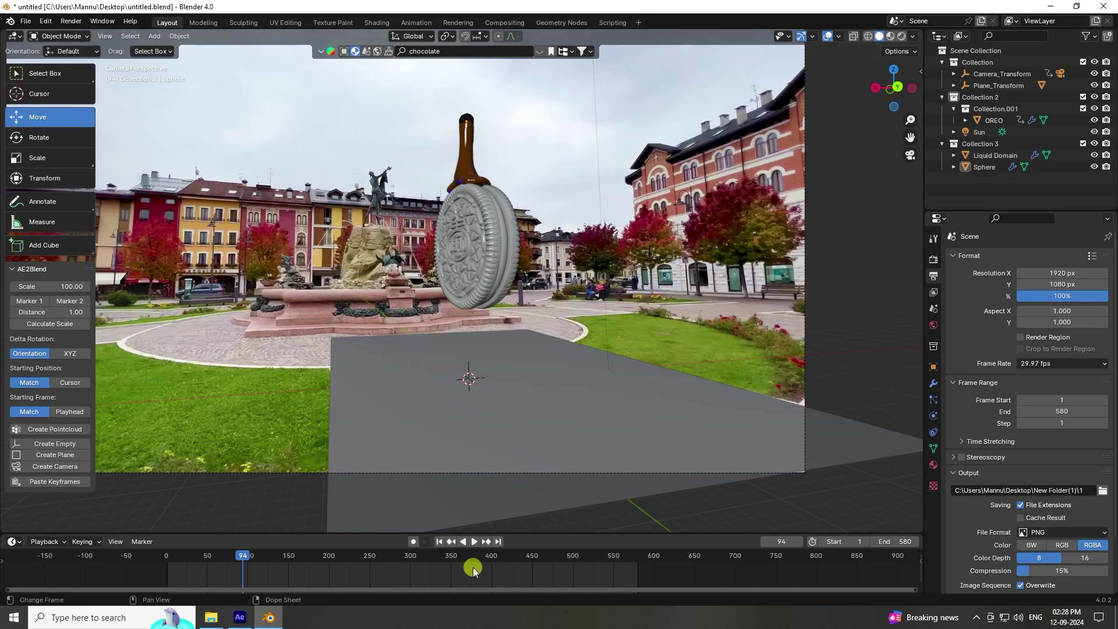
click(440, 541)
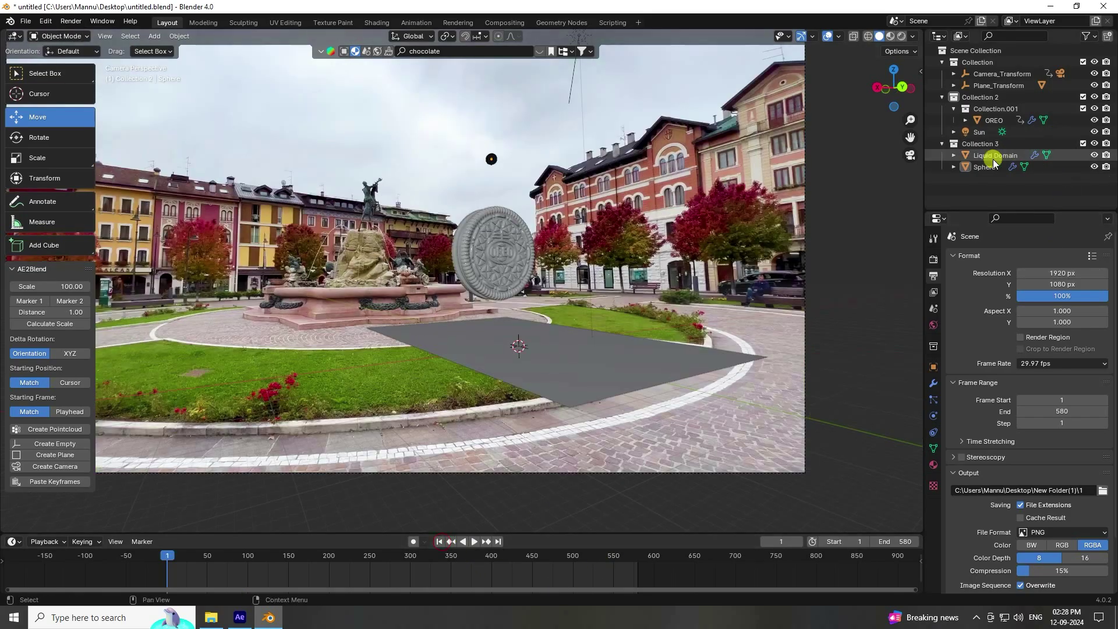
Free the Liquid Domain's baked fluid cache.
click(981, 157)
click(933, 415)
scroll(975, 420, down, 8)
scroll(976, 419, down, 10)
click(1028, 536)
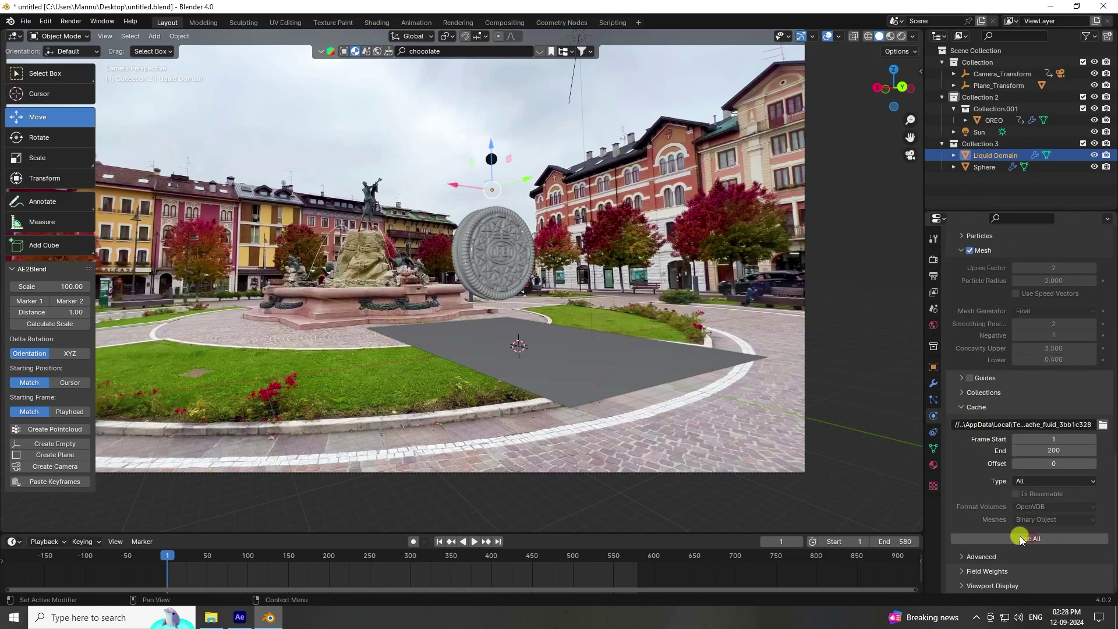
Set the domain's Resolution Divisions to 128 and Bake All.
scroll(986, 480, up, 18)
click(1057, 382)
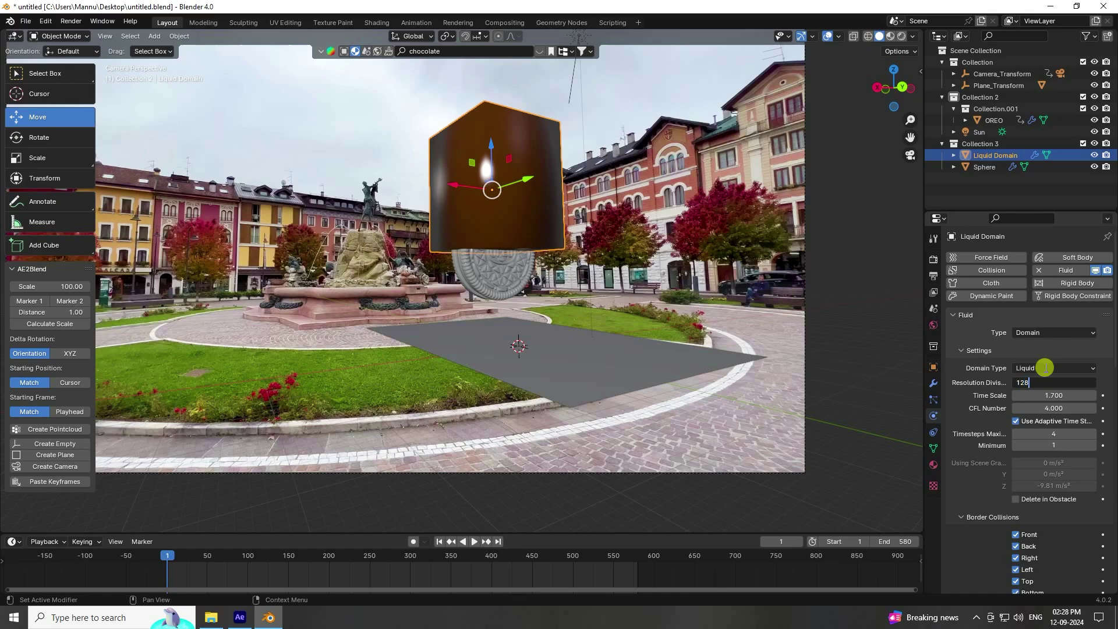
scroll(1040, 407, down, 15)
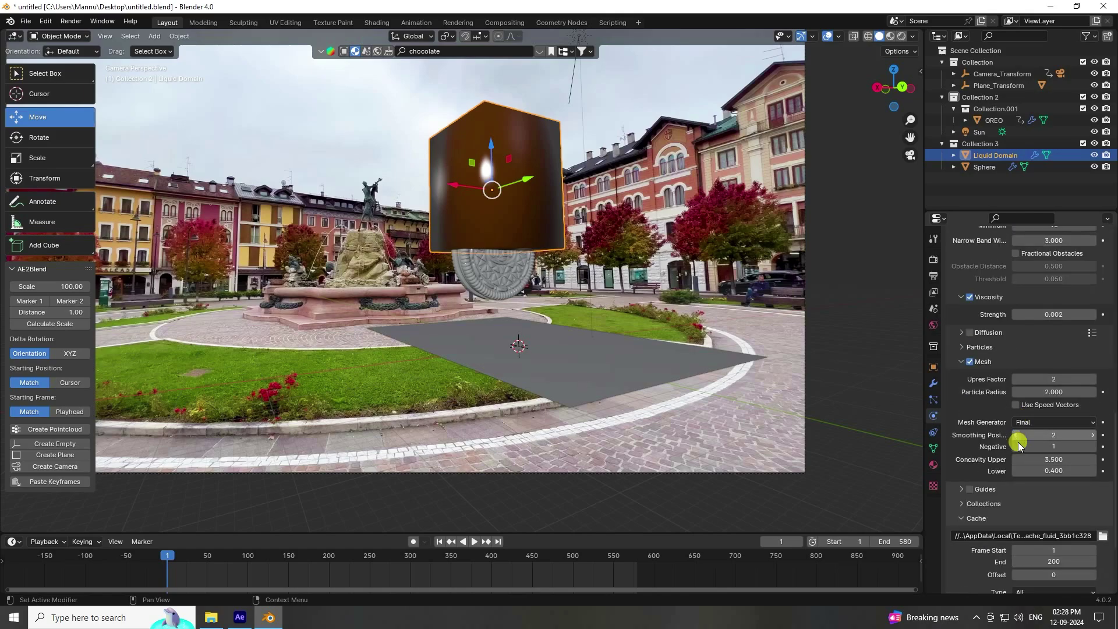
click(1029, 539)
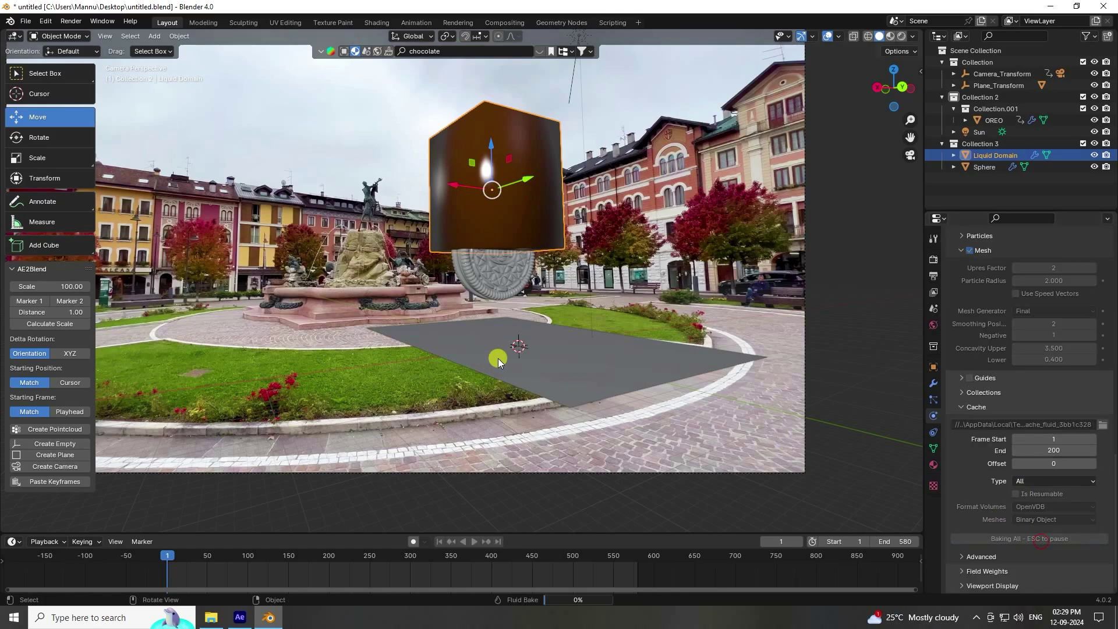